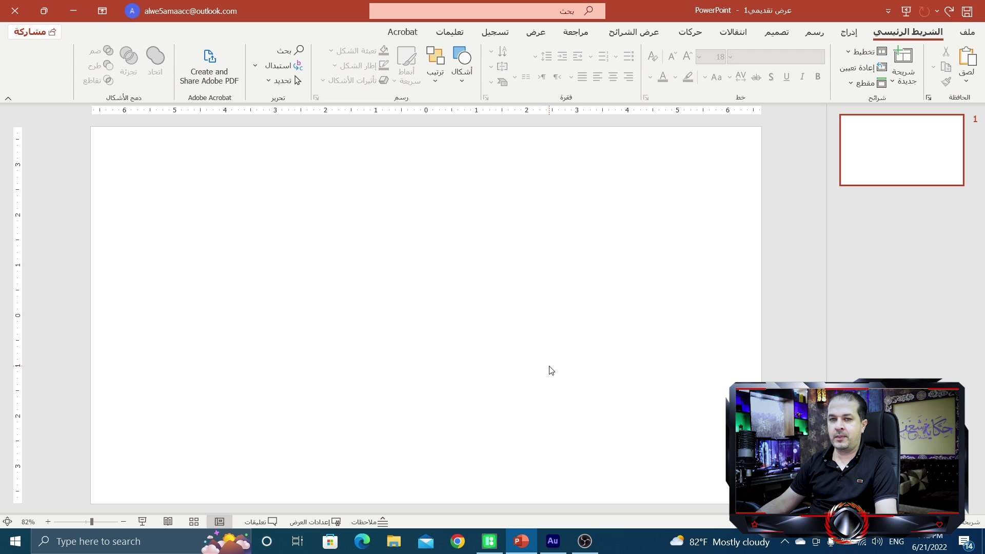
Fill the slide background with the White, Background 1, Darker 5% light grey.
{"action": "right_click", "coordinate": [610, 230]}
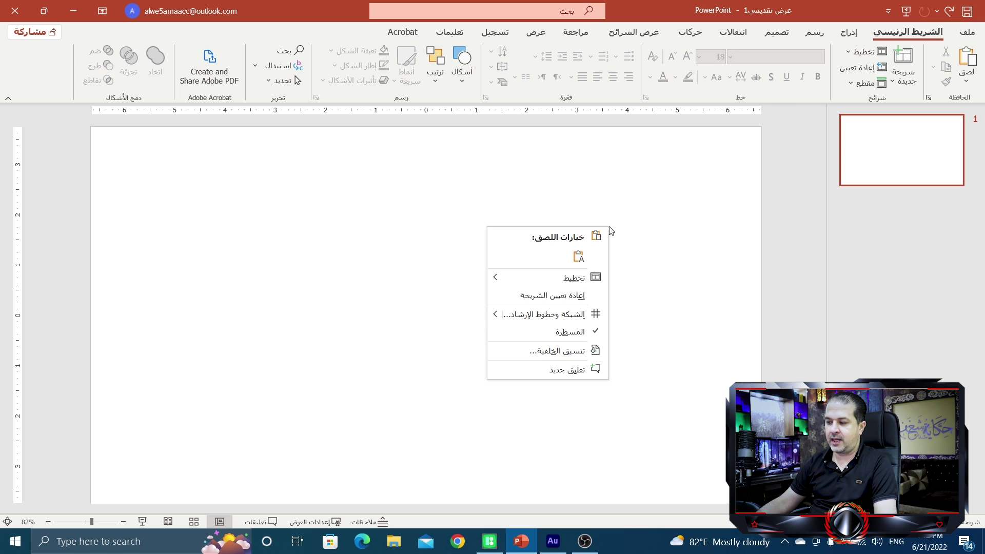
{"action": "left_click", "coordinate": [558, 351]}
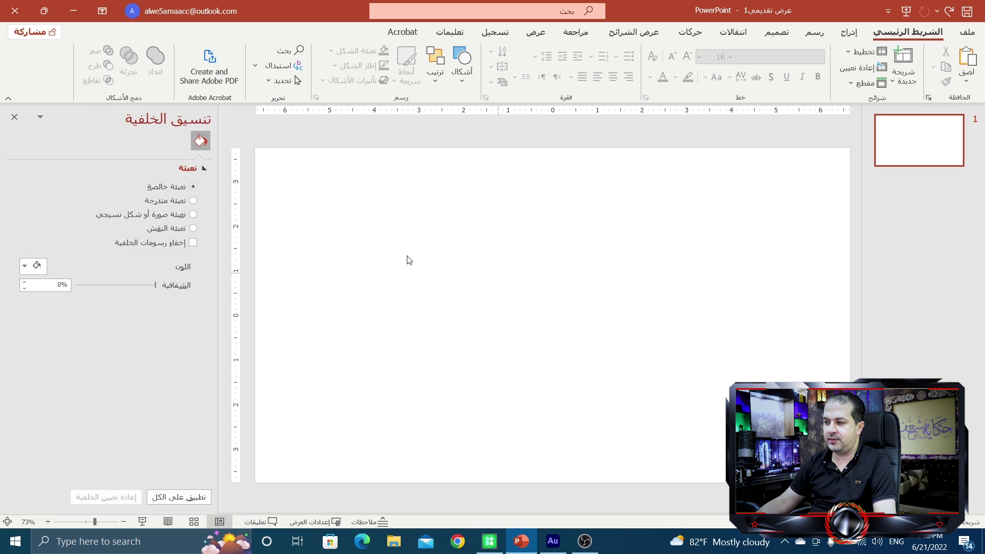
{"action": "left_click", "coordinate": [36, 266]}
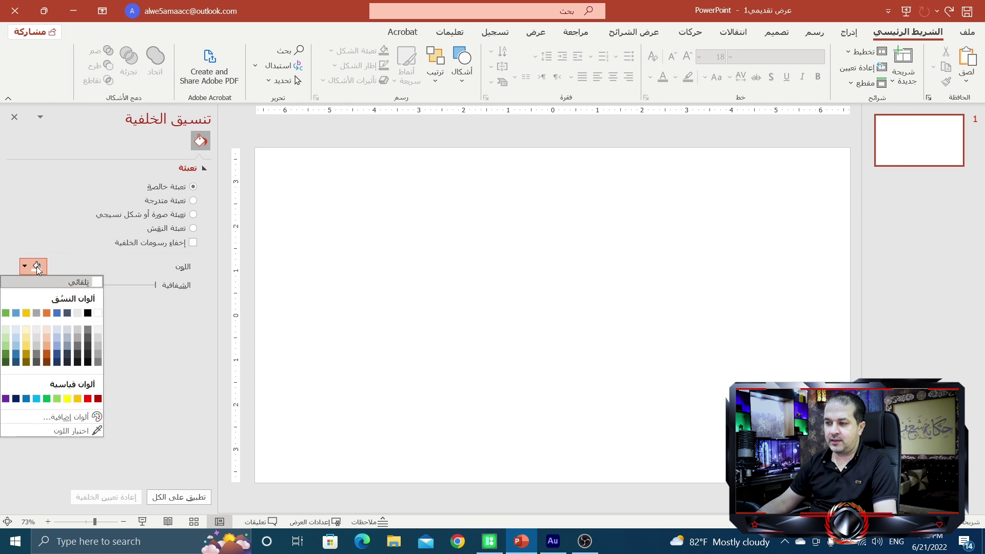
{"action": "left_click", "coordinate": [99, 328]}
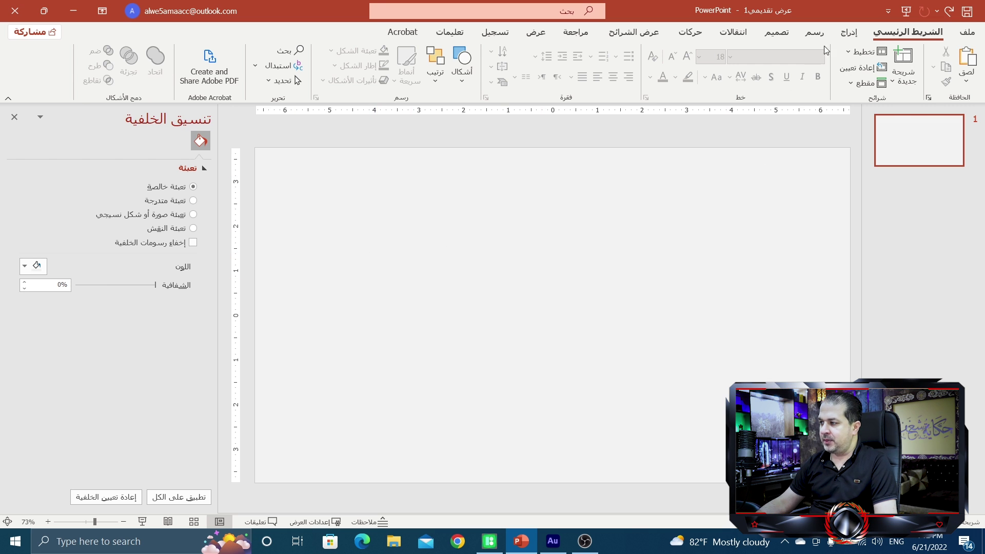
{"action": "left_click", "coordinate": [849, 32]}
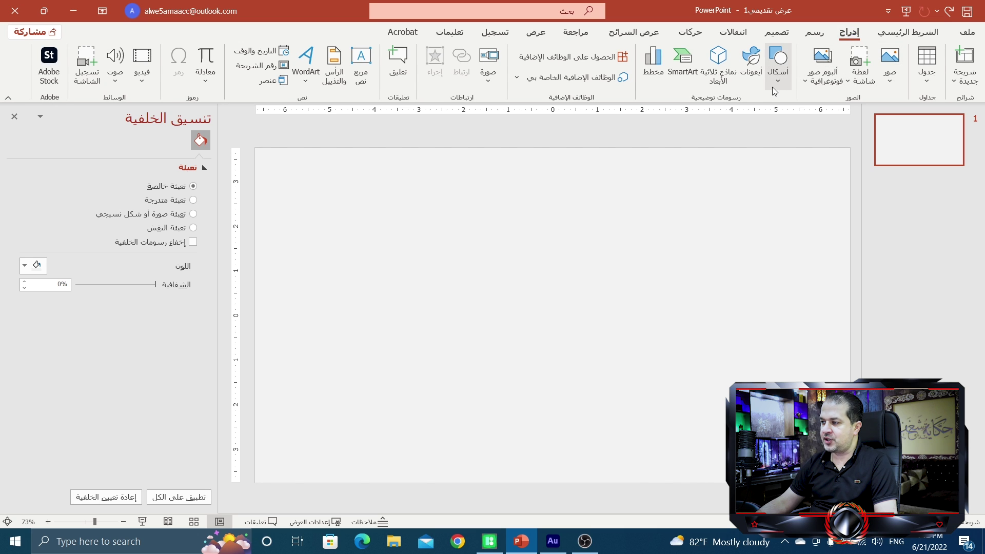
Draw a tall rectangle on the left side of the slide.
{"action": "left_click", "coordinate": [774, 86]}
{"action": "left_click", "coordinate": [747, 116]}
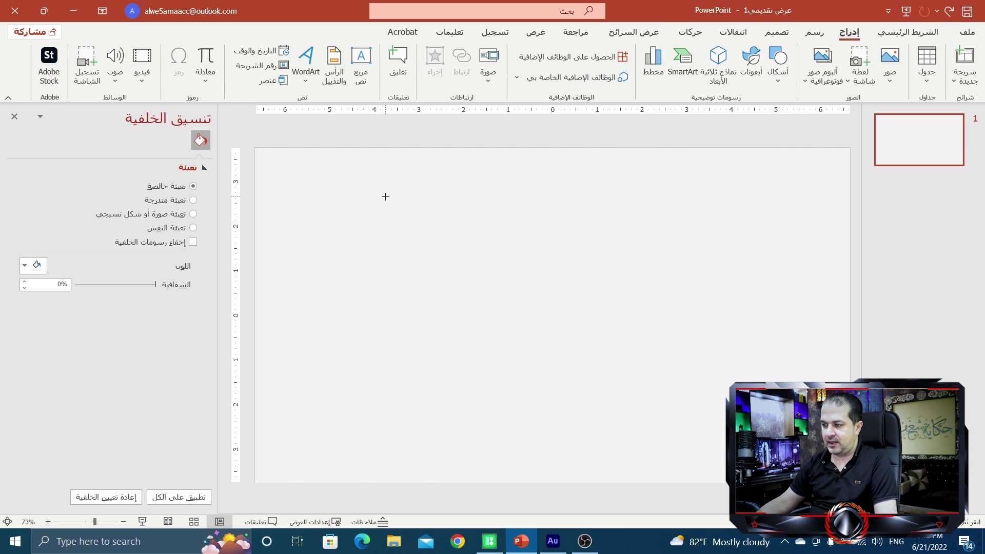
{"action": "left_click_drag", "start_coordinate": [302, 204], "coordinate": [398, 359]}
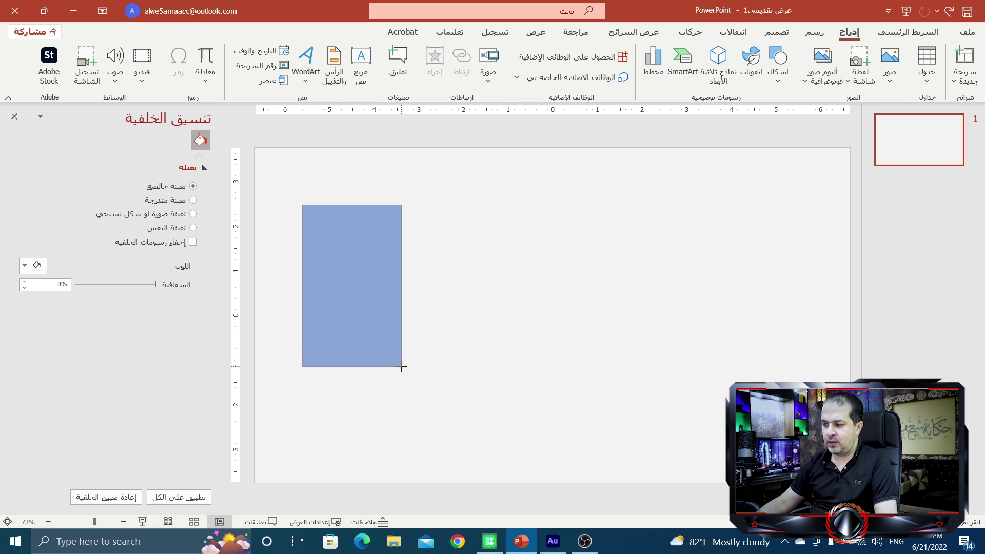
{"action": "left_click_drag", "start_coordinate": [401, 360], "coordinate": [409, 367]}
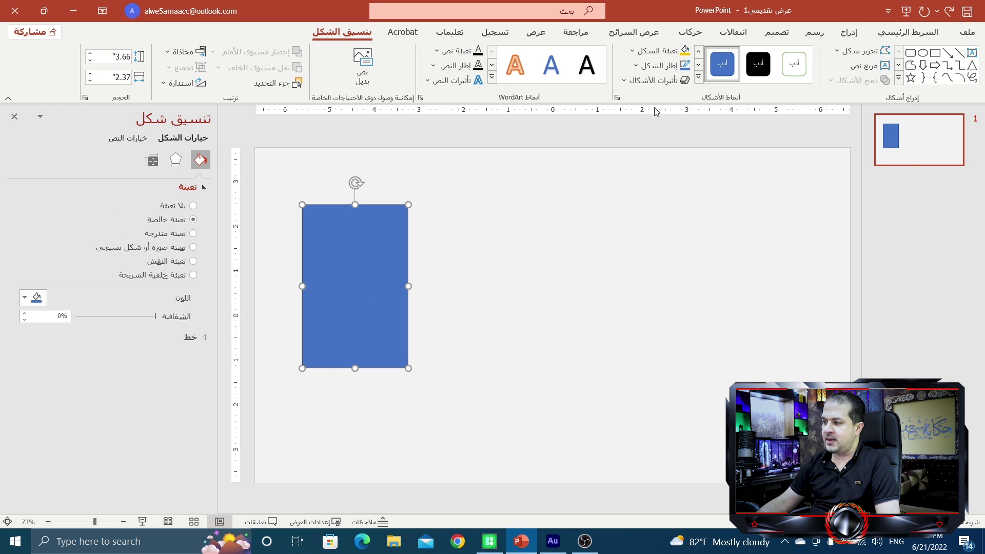
Give the rectangle a white 4.5 pt outline and no fill.
{"action": "left_click", "coordinate": [649, 67]}
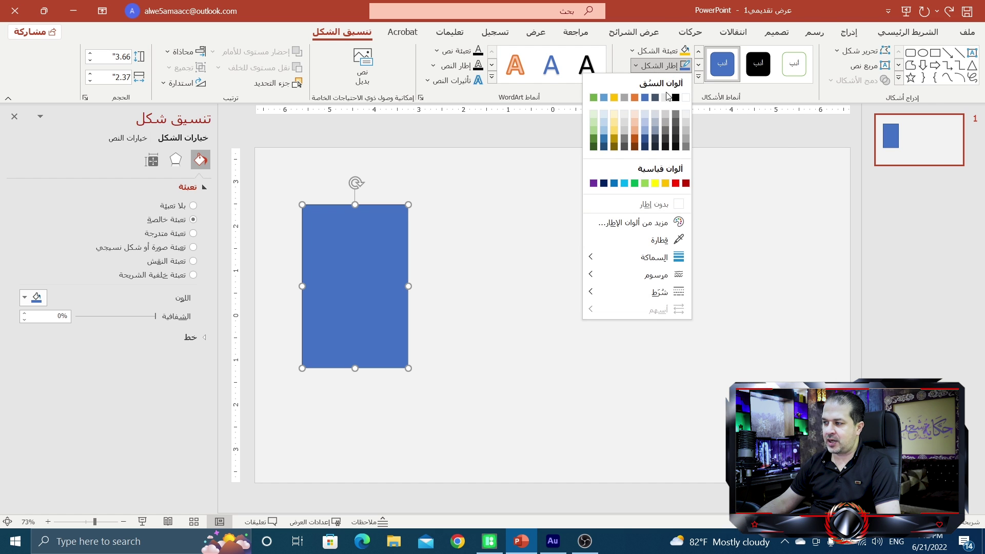
{"action": "left_click", "coordinate": [656, 67]}
{"action": "left_click", "coordinate": [658, 67]}
{"action": "mouse_move", "coordinate": [646, 257]}
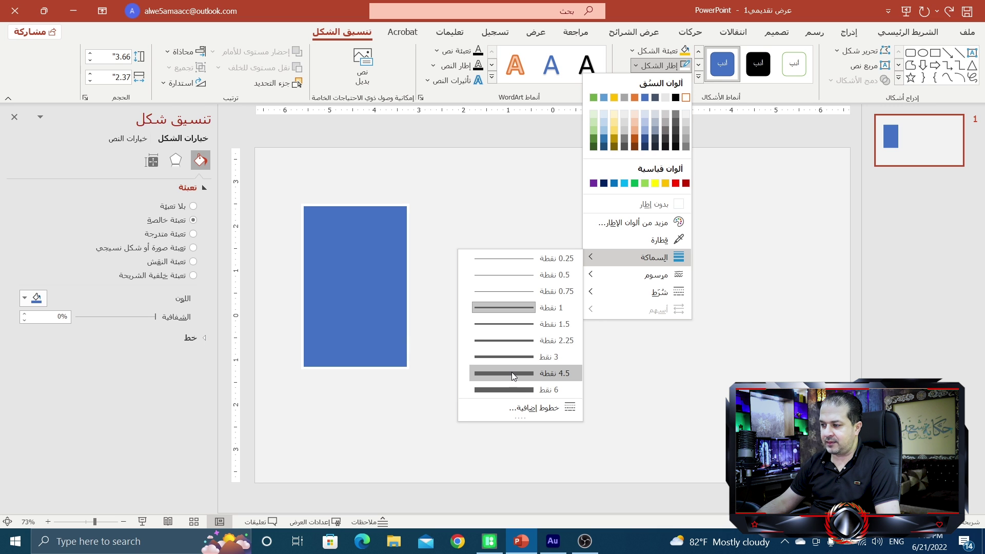
{"action": "left_click", "coordinate": [512, 372]}
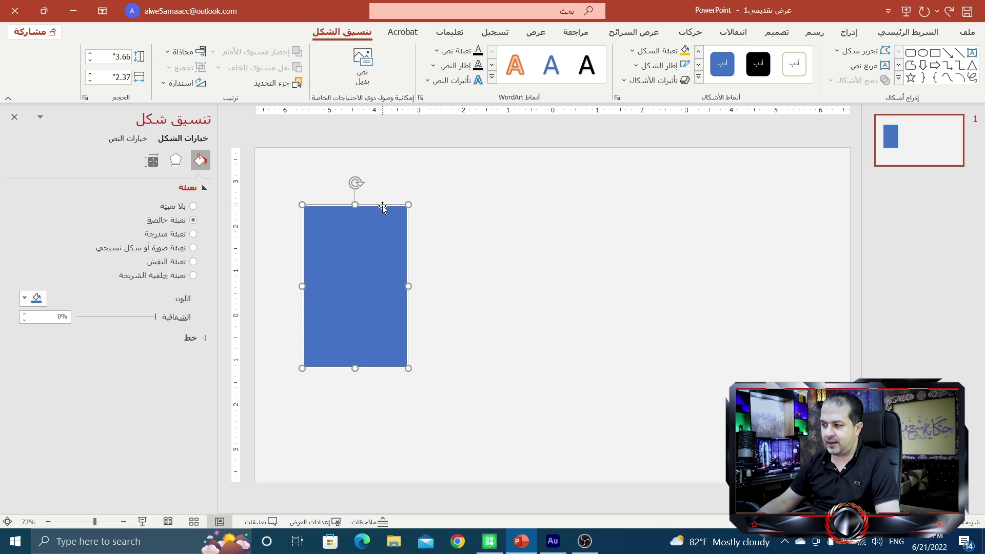
{"action": "left_click", "coordinate": [665, 54]}
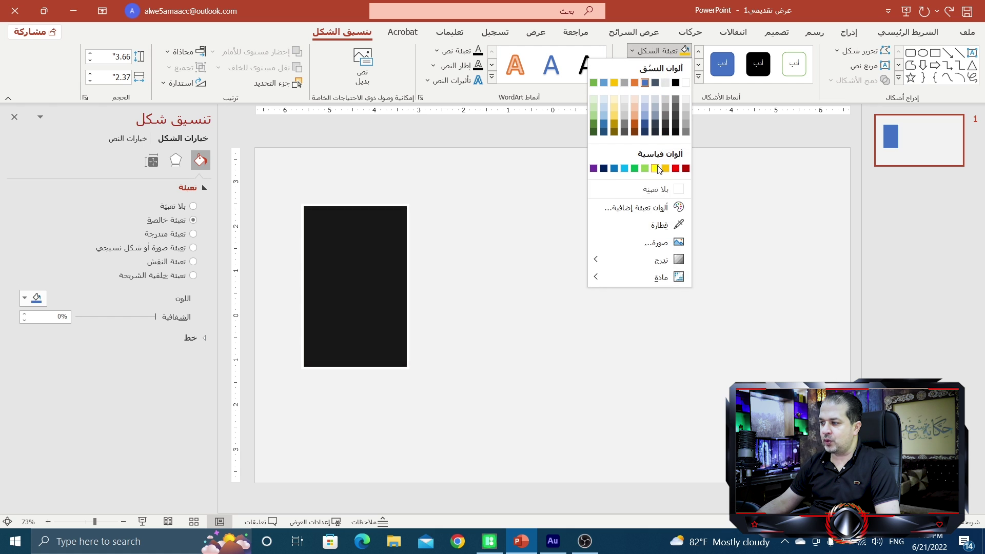
{"action": "left_click", "coordinate": [690, 99]}
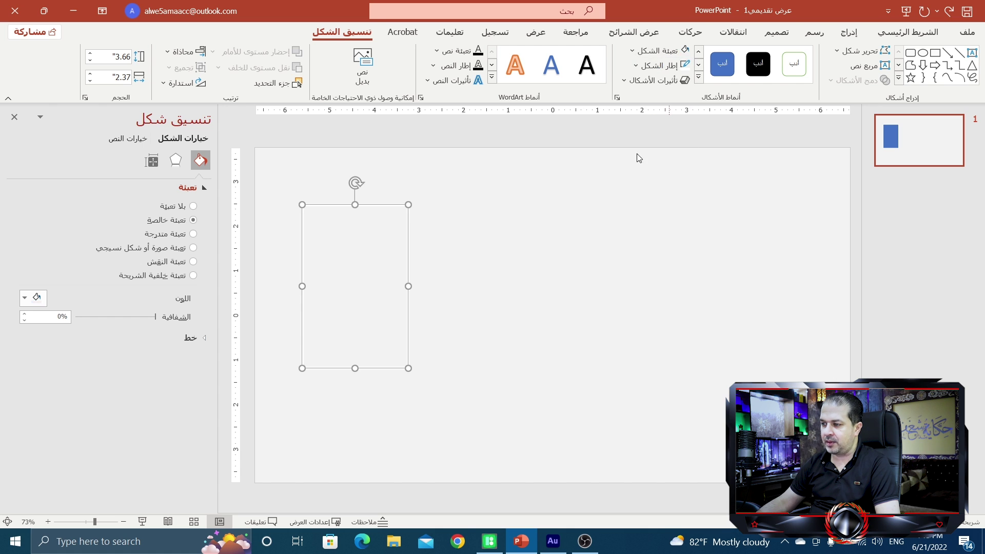
{"action": "left_click", "coordinate": [521, 256]}
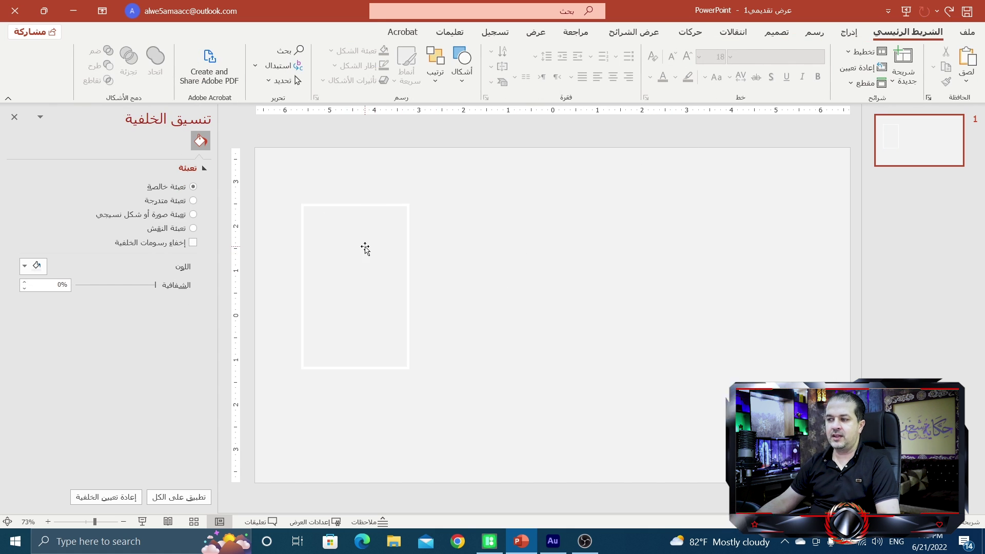
Drag a copy of the outlined rectangle to its right.
{"action": "left_click", "coordinate": [363, 248]}
{"action": "left_click", "coordinate": [476, 264]}
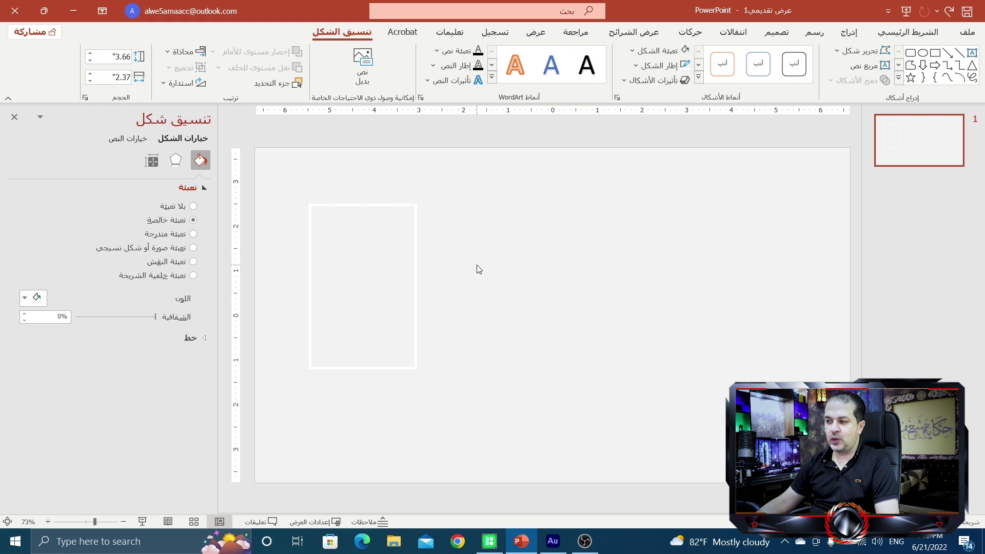
{"action": "left_click", "coordinate": [381, 224]}
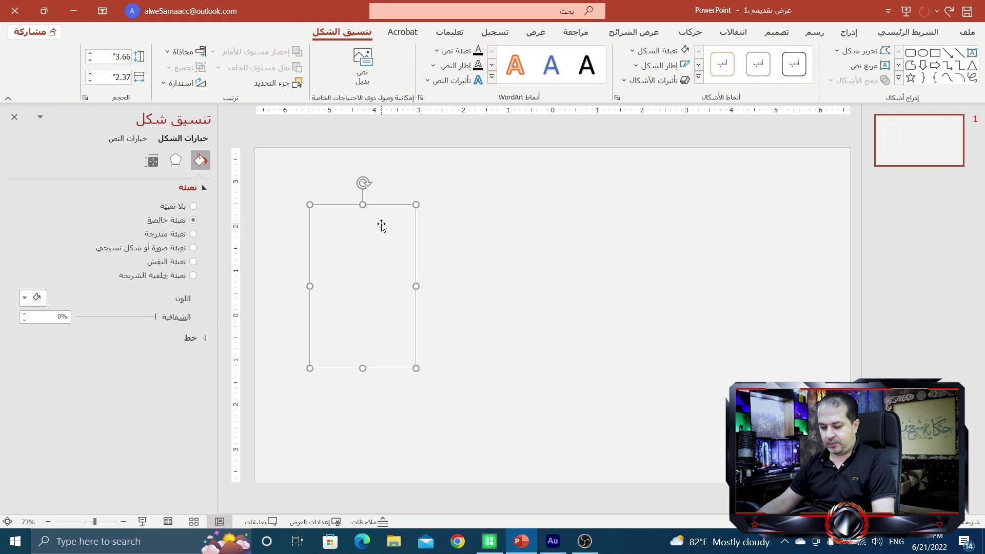
{"action": "left_click_drag", "start_coordinate": [381, 224], "coordinate": [555, 219]}
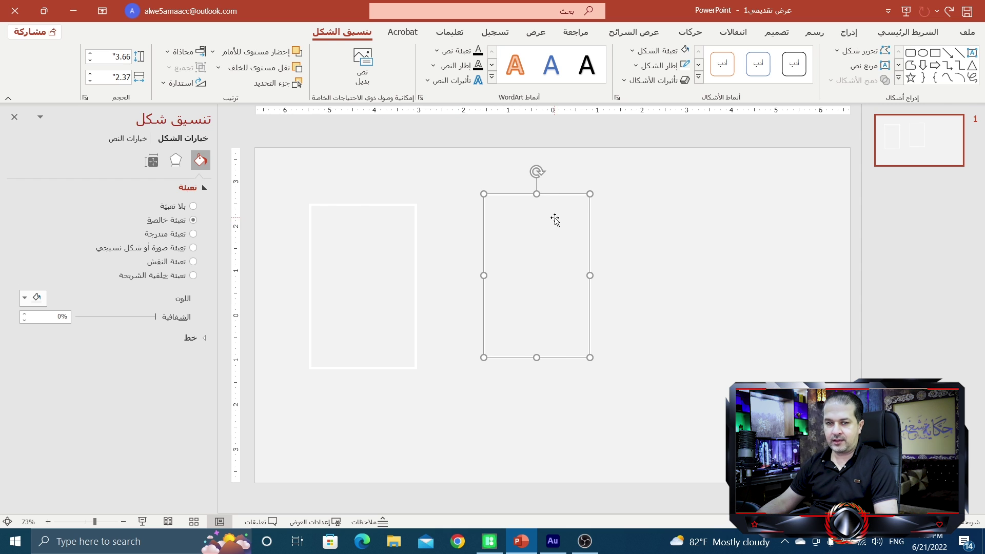
Make the copy solid black with no outline and enlarge it slightly.
{"action": "left_click", "coordinate": [651, 66]}
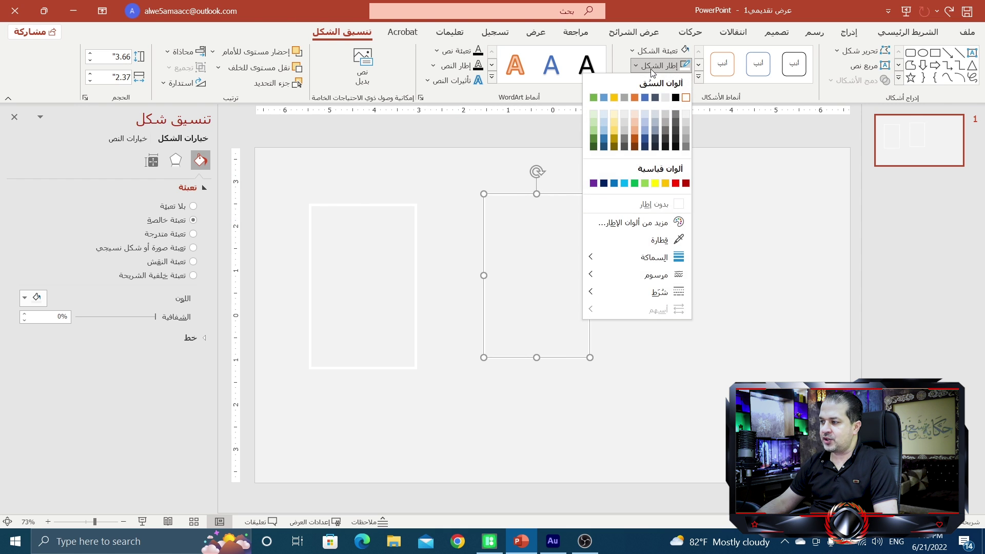
{"action": "left_click", "coordinate": [658, 204]}
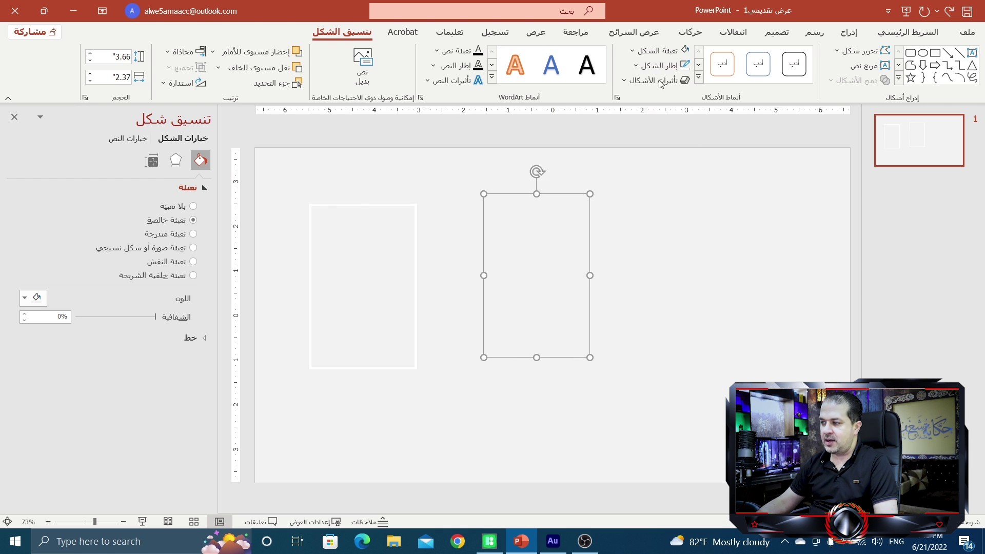
{"action": "left_click", "coordinate": [664, 60]}
{"action": "left_click", "coordinate": [672, 81]}
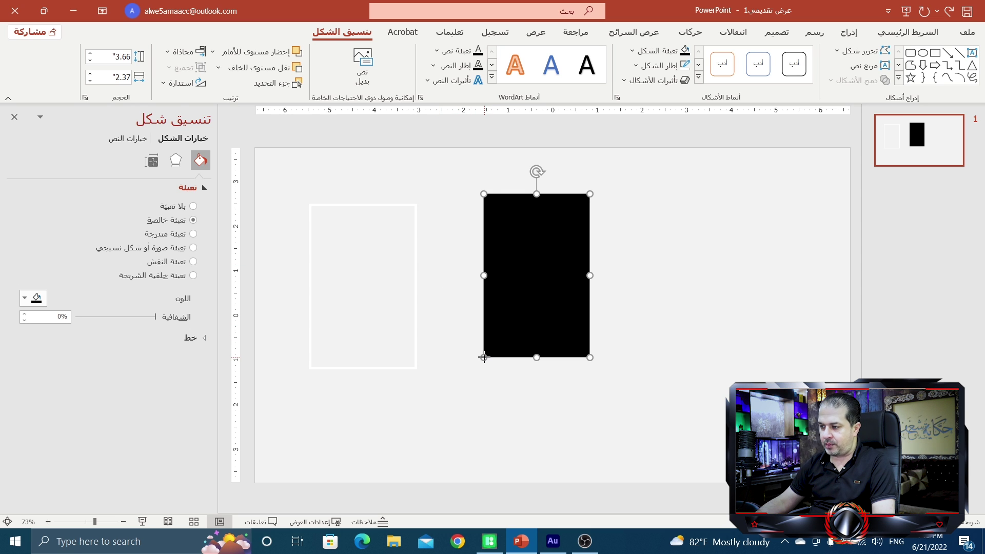
{"action": "left_click_drag", "start_coordinate": [484, 357], "coordinate": [477, 366]}
Set the black rectangle's fill transparency to 45%, turning it grey.
{"action": "left_click", "coordinate": [534, 327]}
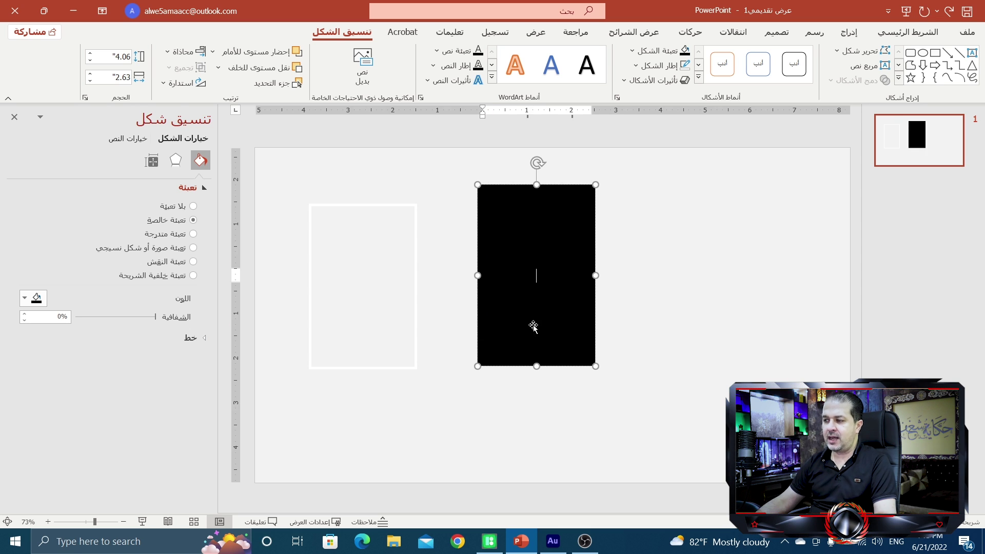
{"action": "key", "text": "Escape"}
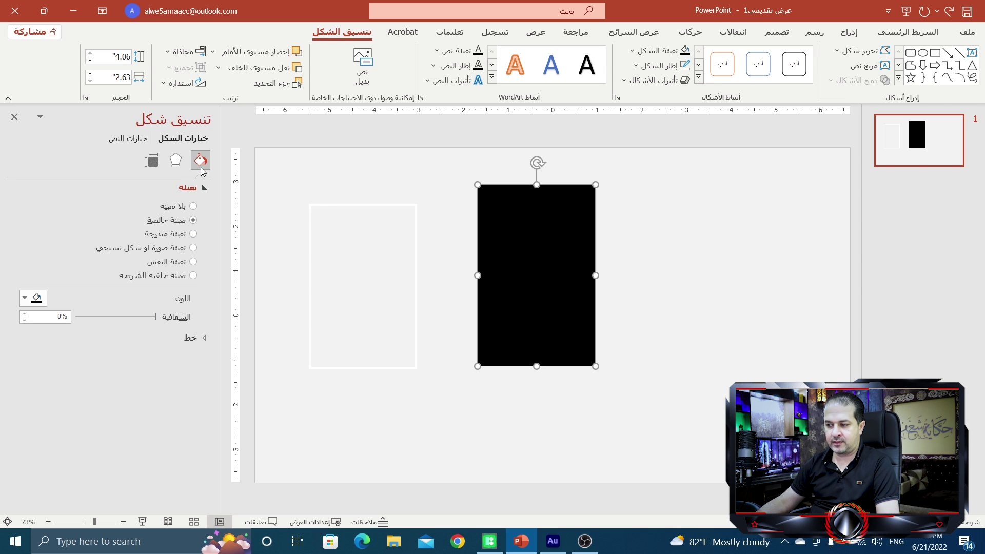
{"action": "left_click_drag", "start_coordinate": [156, 319], "coordinate": [123, 323]}
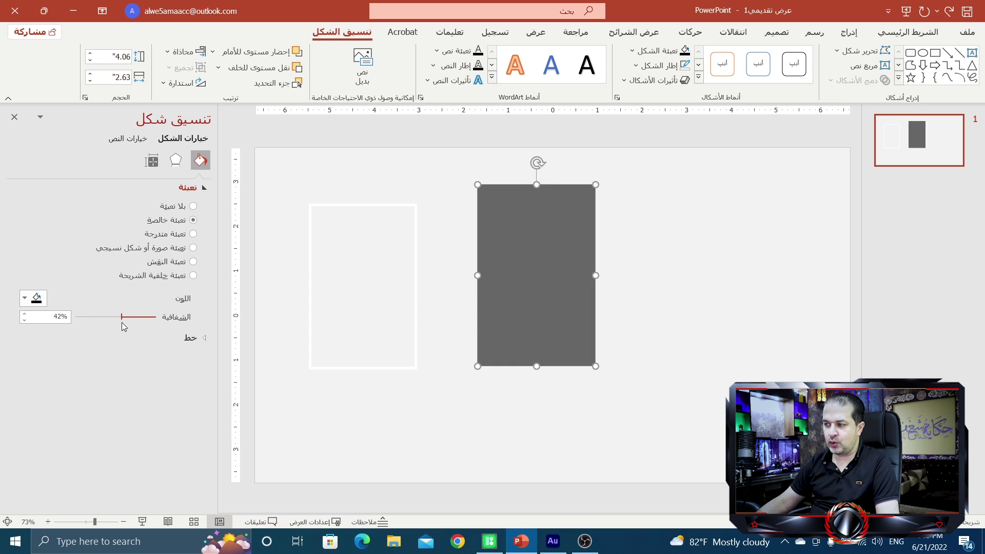
{"action": "left_click_drag", "start_coordinate": [122, 322], "coordinate": [119, 322]}
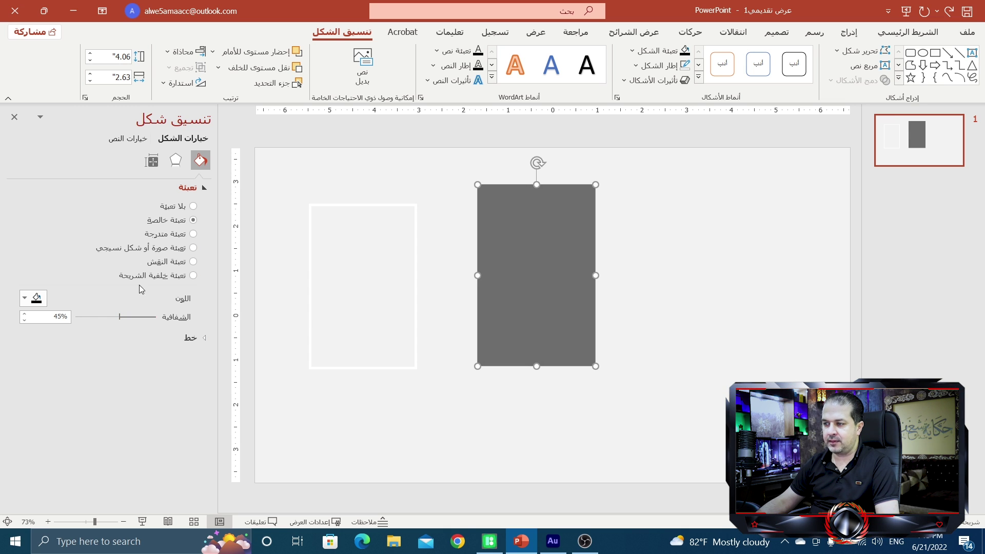
Give the grey rectangle 10 pt soft edges and move it onto the white frame.
{"action": "left_click", "coordinate": [175, 159]}
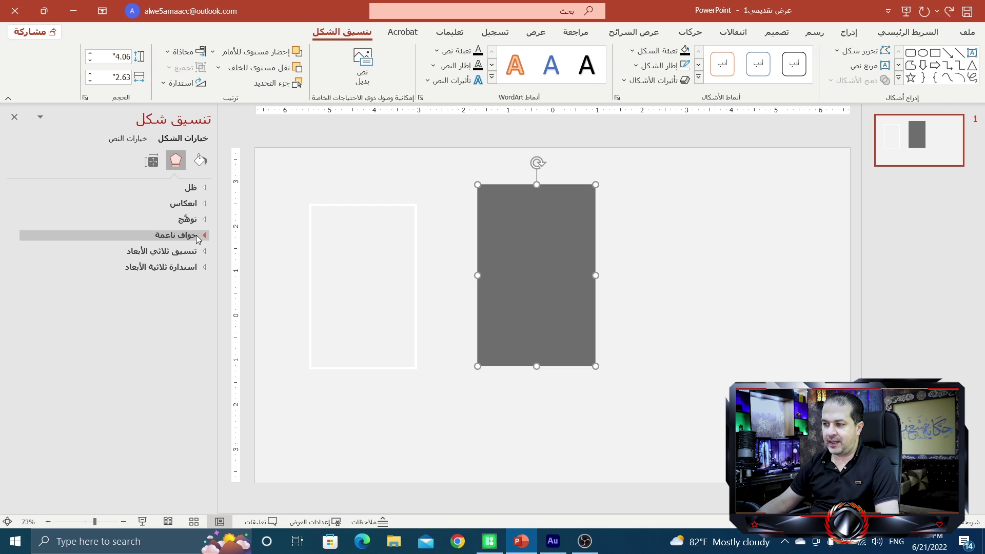
{"action": "left_click", "coordinate": [204, 237]}
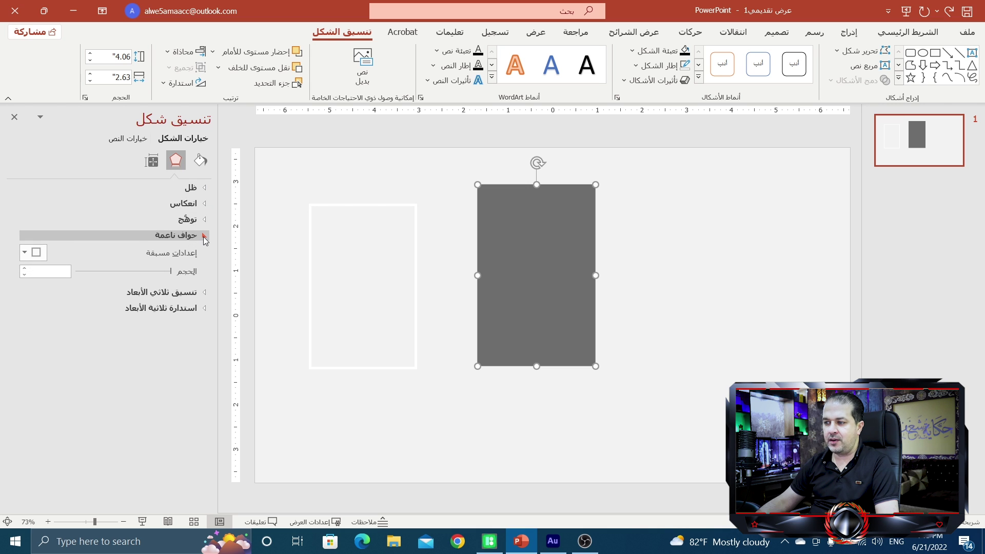
{"action": "left_click", "coordinate": [25, 268]}
{"action": "left_click", "coordinate": [26, 269]}
{"action": "left_click", "coordinate": [25, 269]}
{"action": "left_click", "coordinate": [26, 269]}
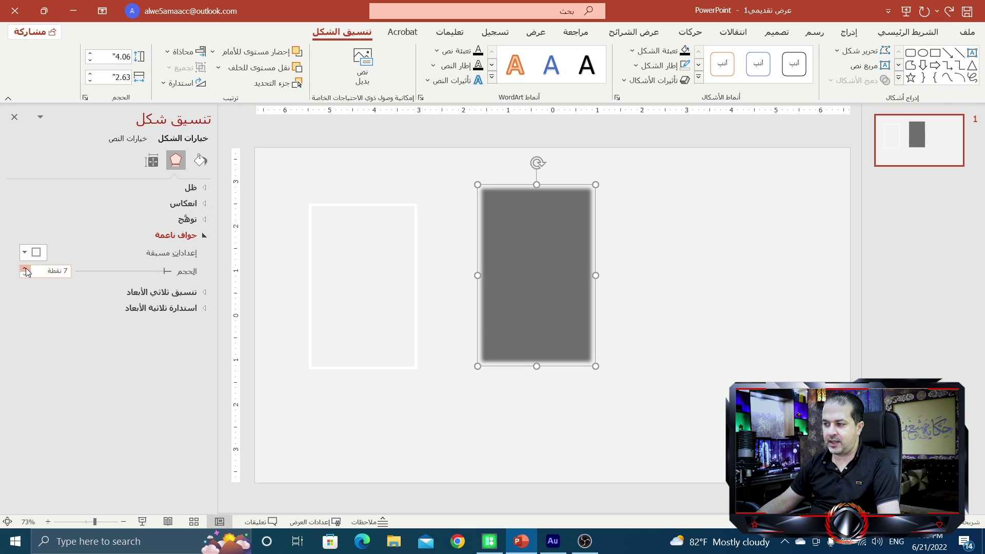
{"action": "left_click", "coordinate": [25, 268]}
{"action": "left_click", "coordinate": [25, 269]}
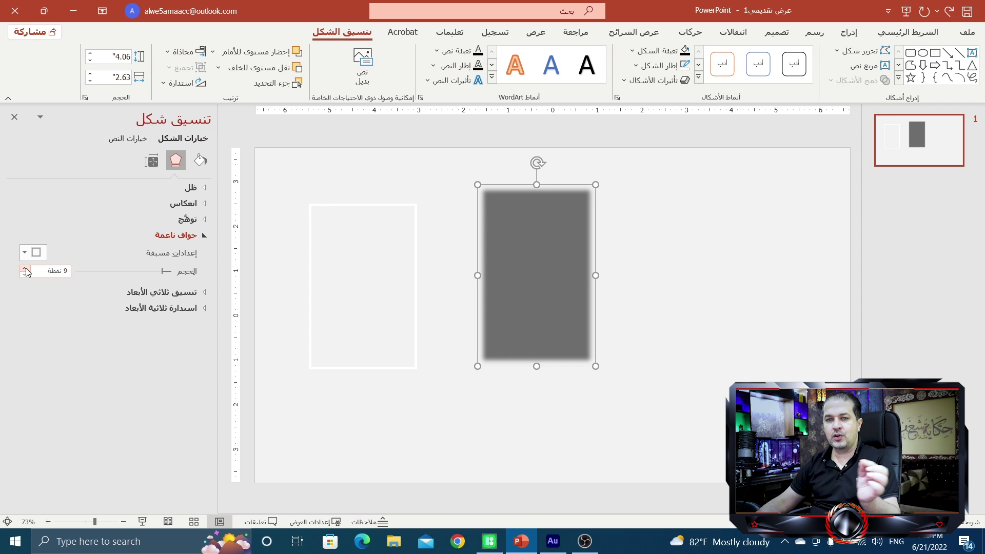
{"action": "left_click", "coordinate": [25, 269]}
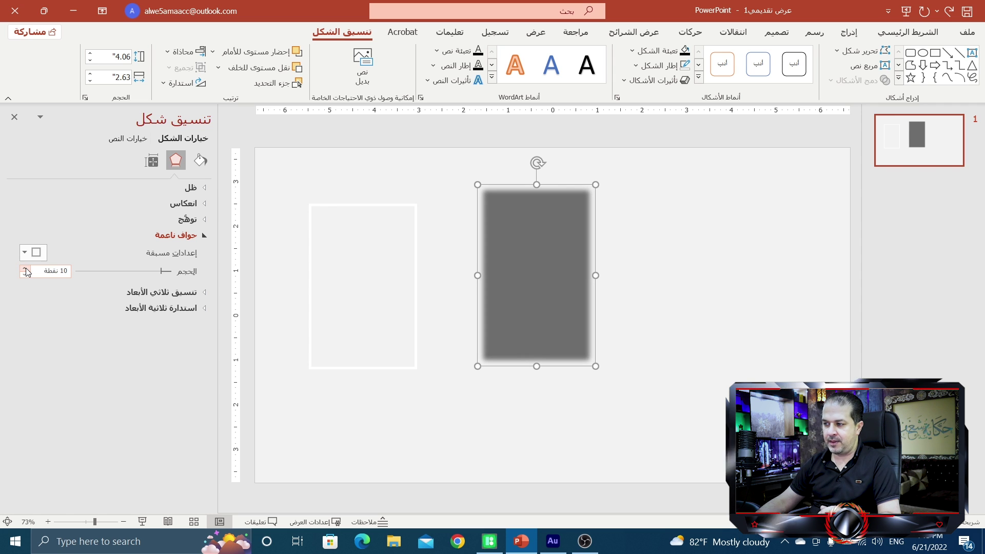
{"action": "mouse_move", "coordinate": [531, 261]}
{"action": "left_mouse_down"}
{"action": "mouse_move", "coordinate": [404, 249]}
{"action": "mouse_move", "coordinate": [367, 270]}
{"action": "left_mouse_up"}
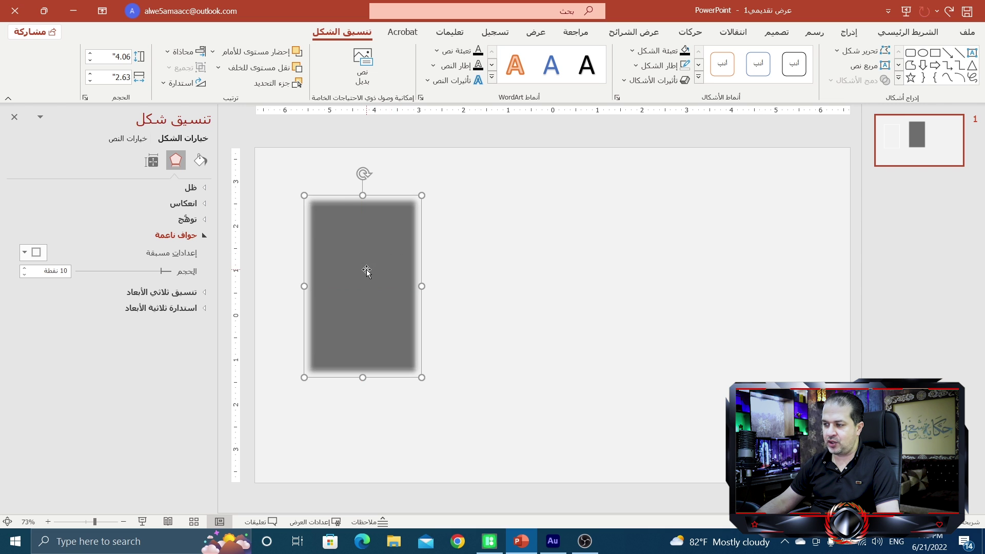
Send the grey rectangle to the back and enlarge it slightly left, right and down.
{"action": "left_click", "coordinate": [218, 67]}
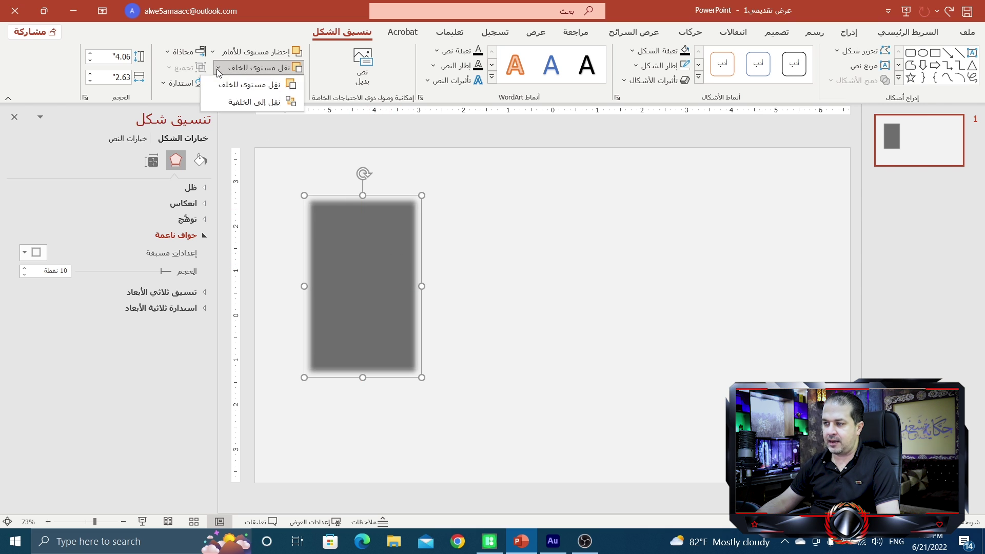
{"action": "left_click", "coordinate": [241, 103]}
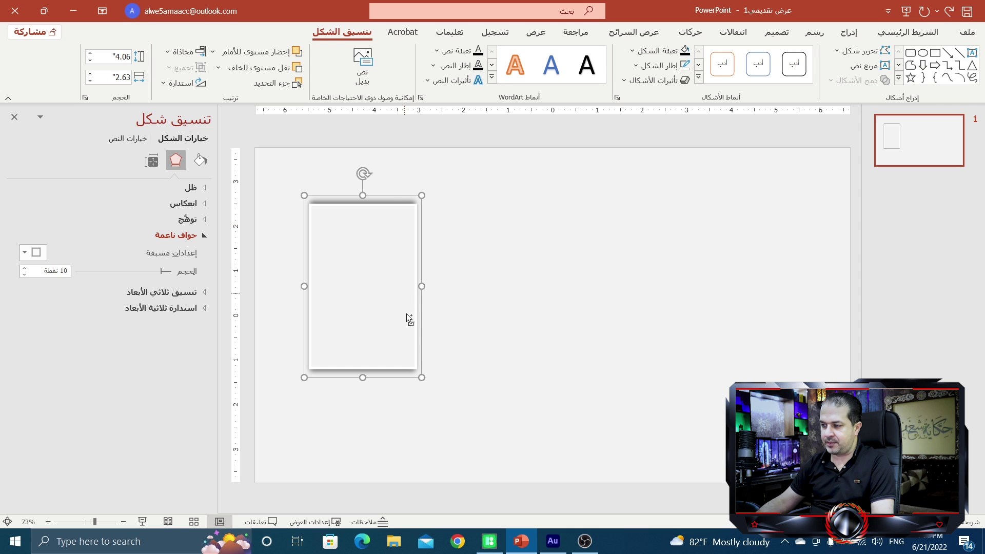
{"action": "left_click_drag", "start_coordinate": [421, 287], "coordinate": [430, 286]}
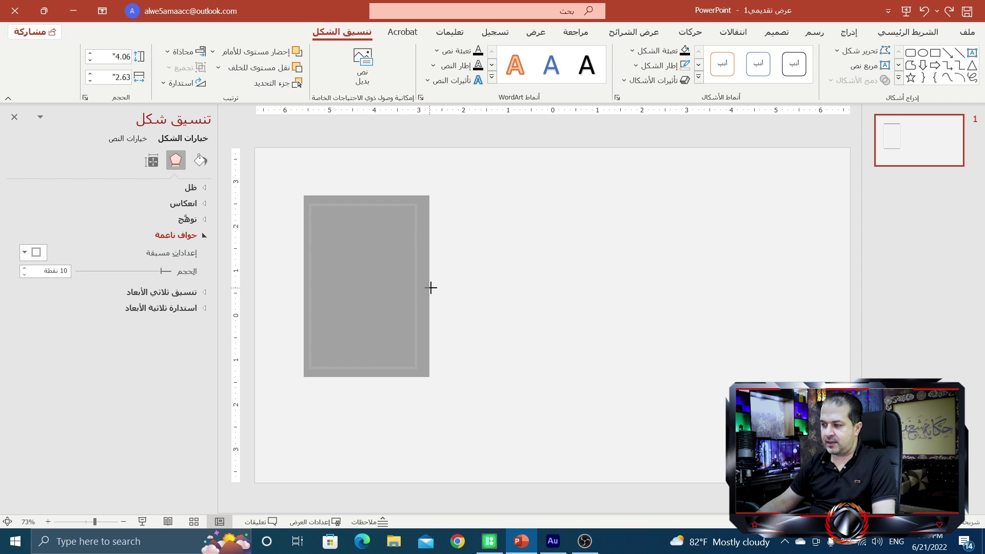
{"action": "left_click_drag", "start_coordinate": [304, 286], "coordinate": [296, 286]}
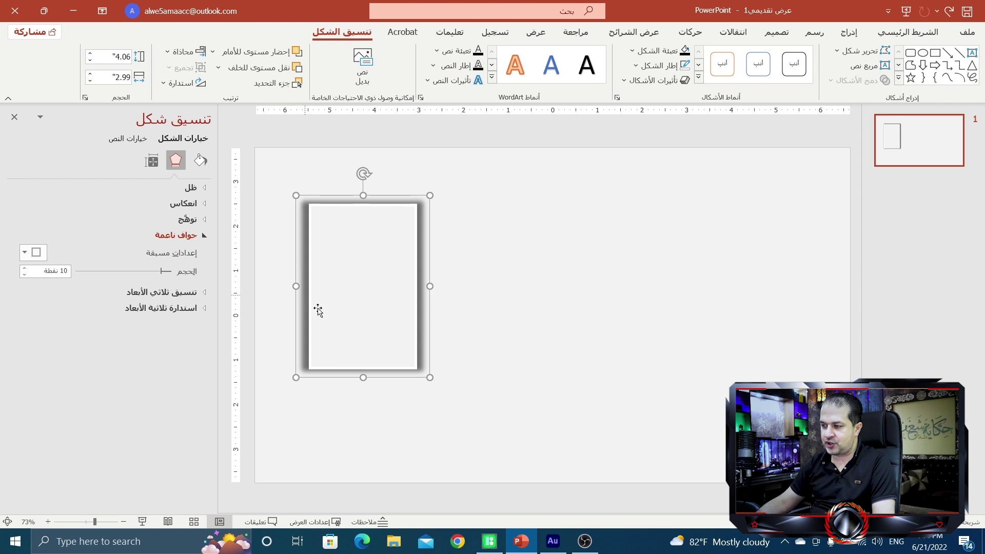
{"action": "left_click_drag", "start_coordinate": [362, 376], "coordinate": [362, 382]}
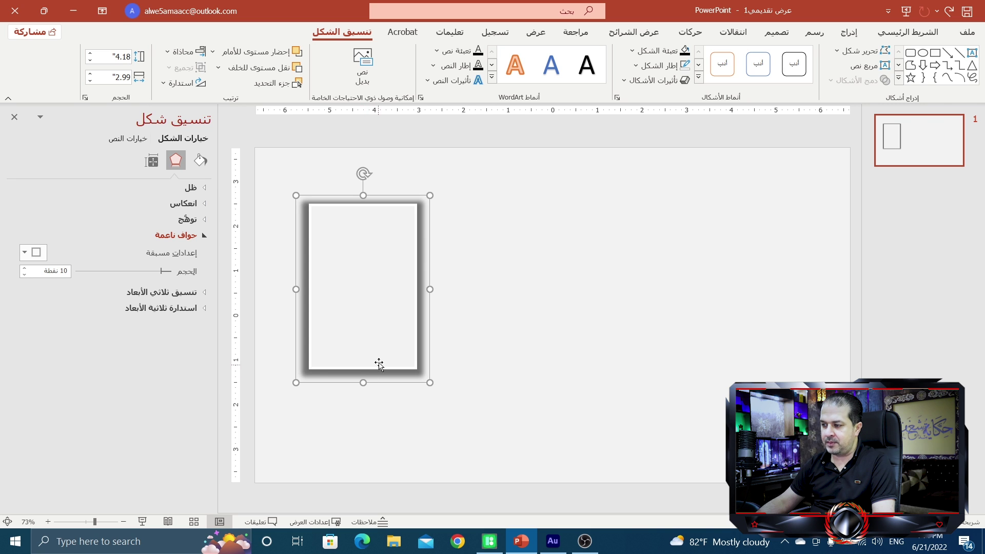
{"action": "key", "text": "Escape"}
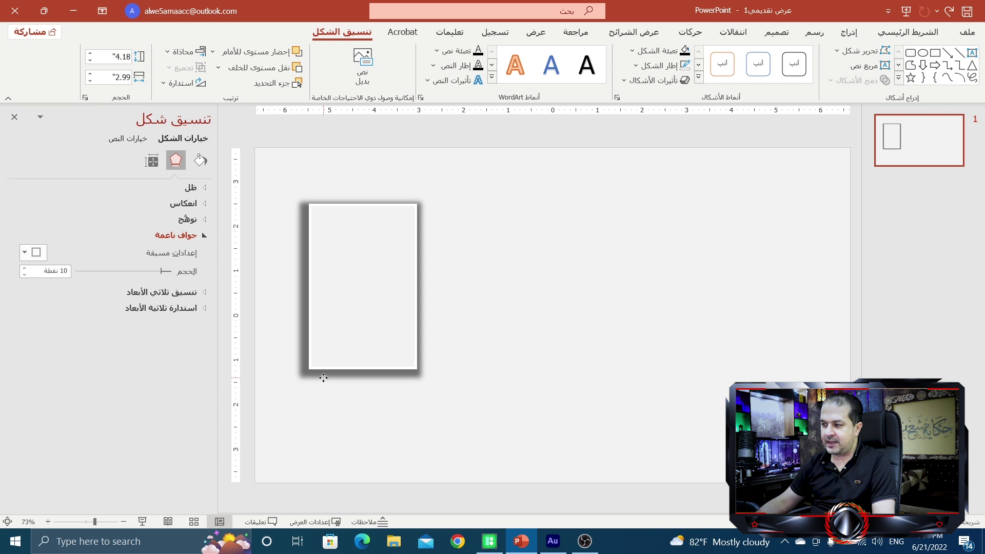
Raise the shadow's soft edges to 15 pt and its transparency to 55%.
{"action": "left_click", "coordinate": [369, 308]}
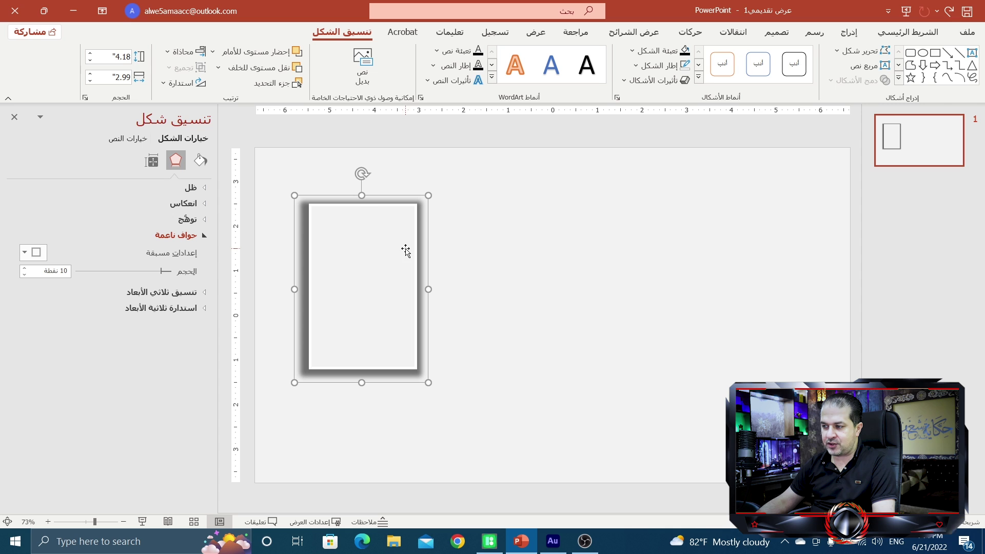
{"action": "left_click", "coordinate": [23, 269]}
{"action": "left_click", "coordinate": [23, 269]}
{"action": "left_click", "coordinate": [23, 269]}
{"action": "left_click", "coordinate": [23, 269]}
{"action": "left_click", "coordinate": [23, 269]}
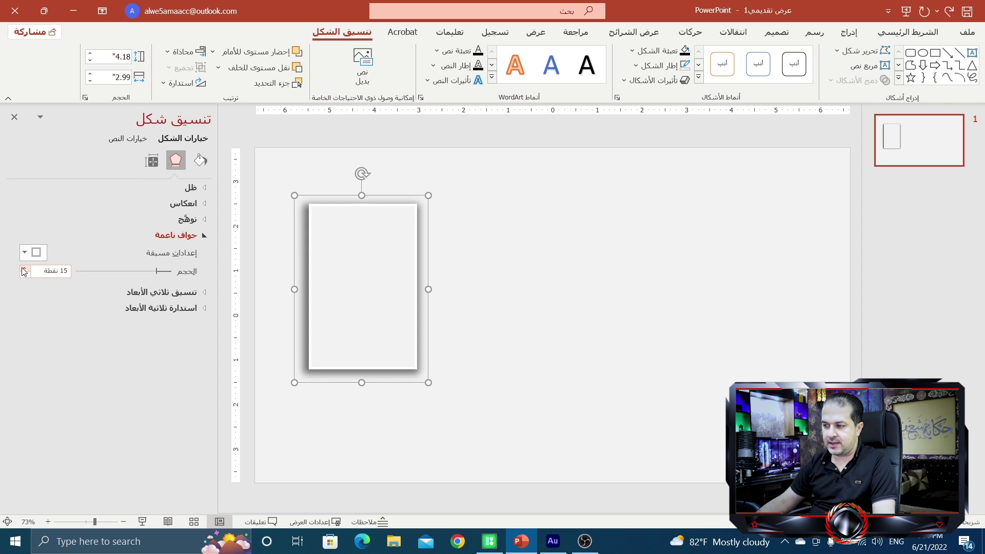
{"action": "left_click", "coordinate": [201, 161]}
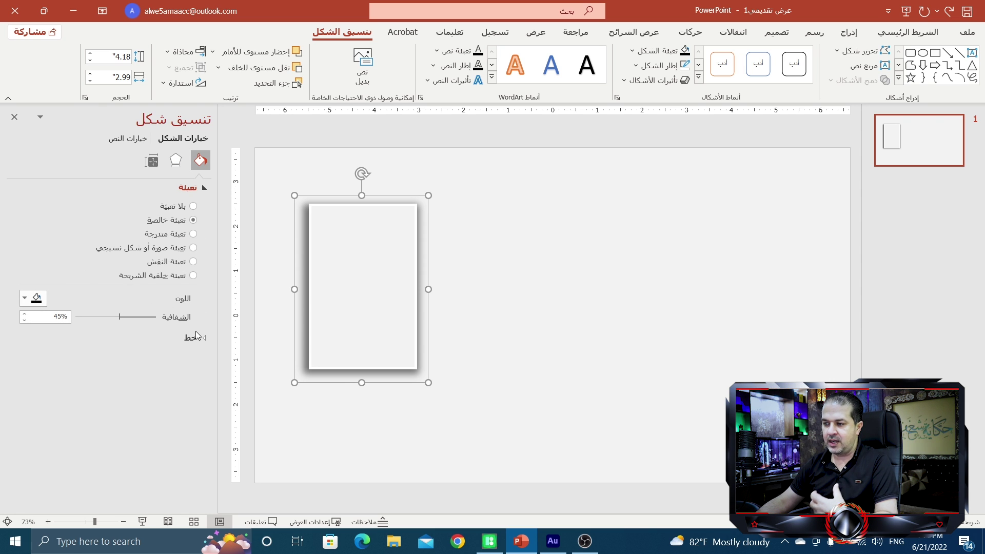
{"action": "left_click", "coordinate": [25, 314]}
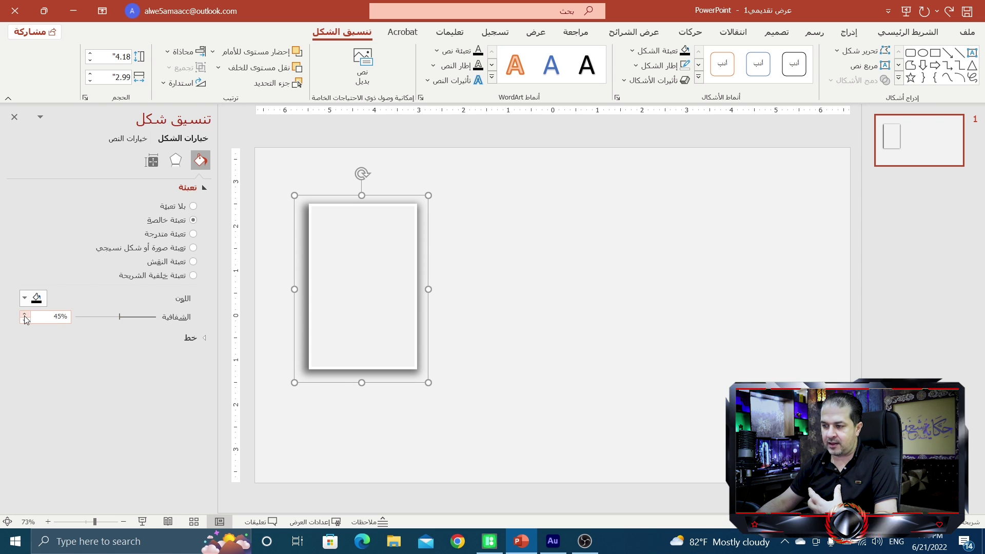
{"action": "left_click", "coordinate": [24, 314]}
{"action": "left_click", "coordinate": [24, 313]}
{"action": "left_click", "coordinate": [24, 314]}
{"action": "left_click", "coordinate": [24, 313]}
{"action": "left_click", "coordinate": [24, 314]}
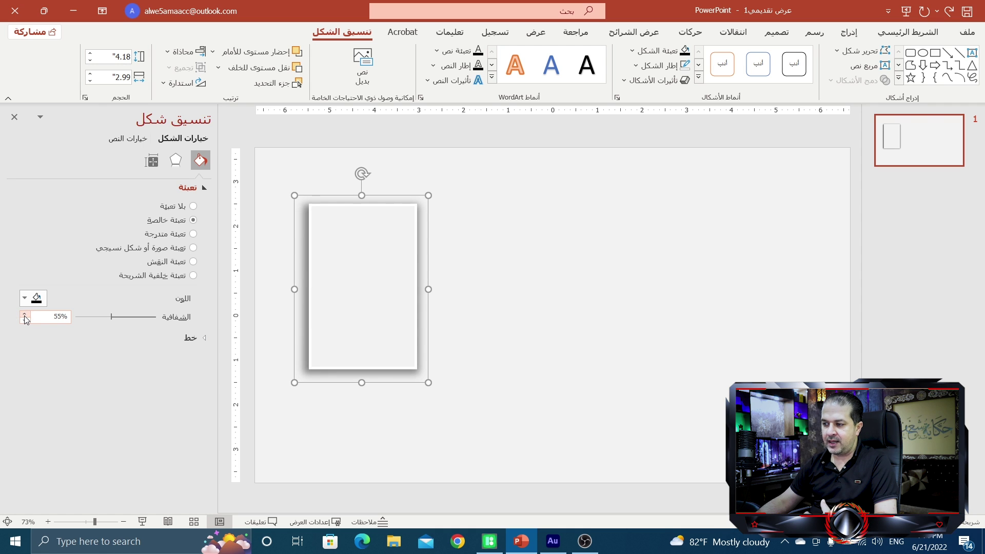
{"action": "left_click", "coordinate": [558, 304]}
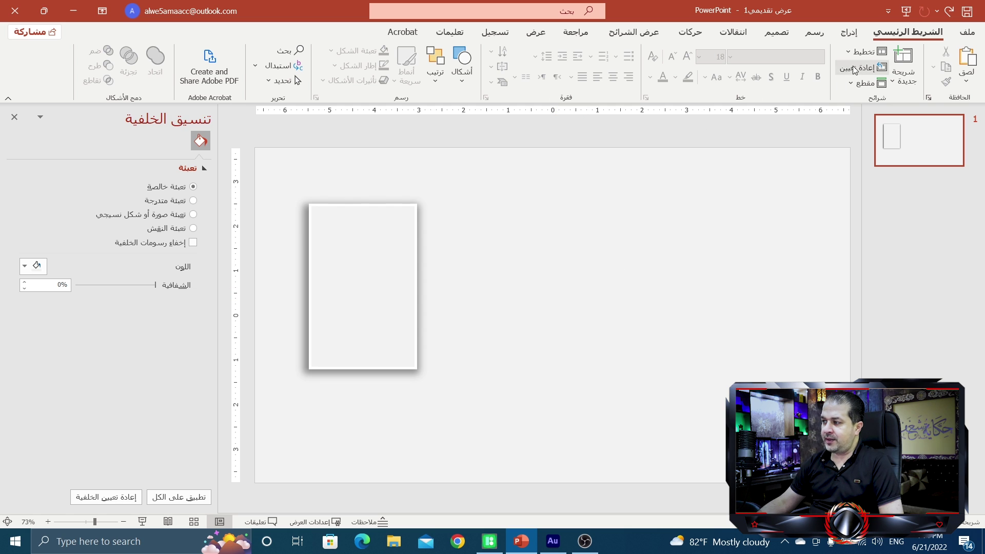
Draw a small gold-filled rectangle at the card's top-left corner.
{"action": "left_click", "coordinate": [849, 33]}
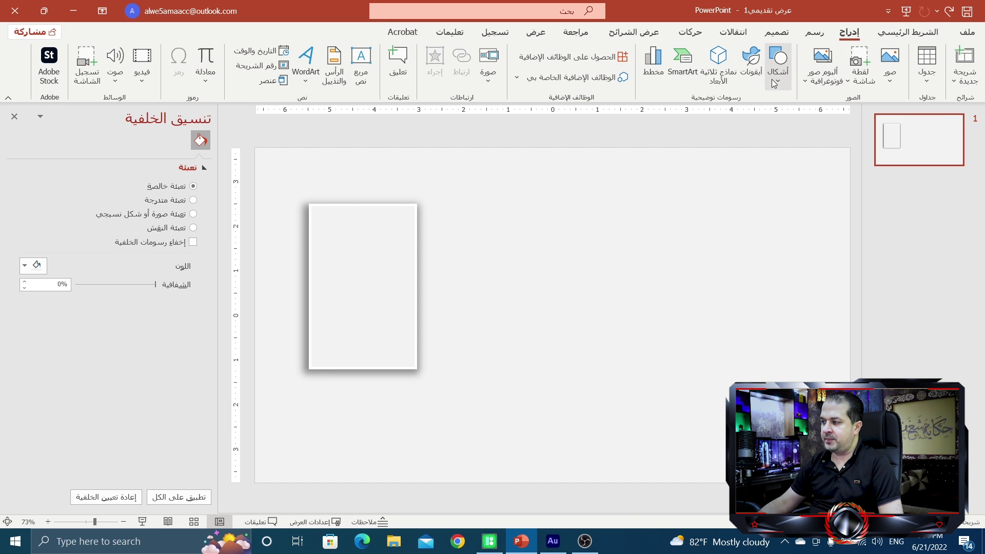
{"action": "left_click", "coordinate": [778, 64]}
{"action": "left_click", "coordinate": [748, 117]}
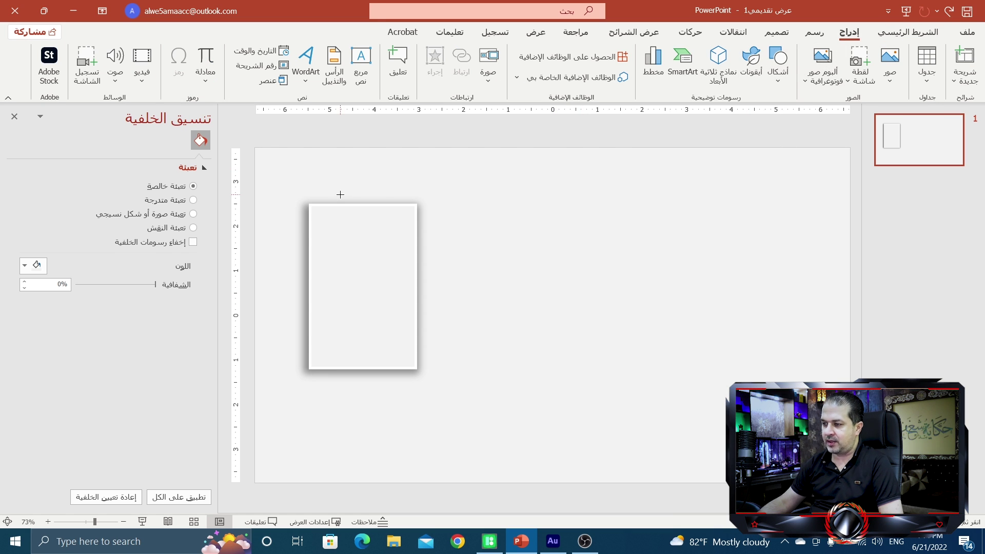
{"action": "left_click_drag", "start_coordinate": [286, 212], "coordinate": [349, 235]}
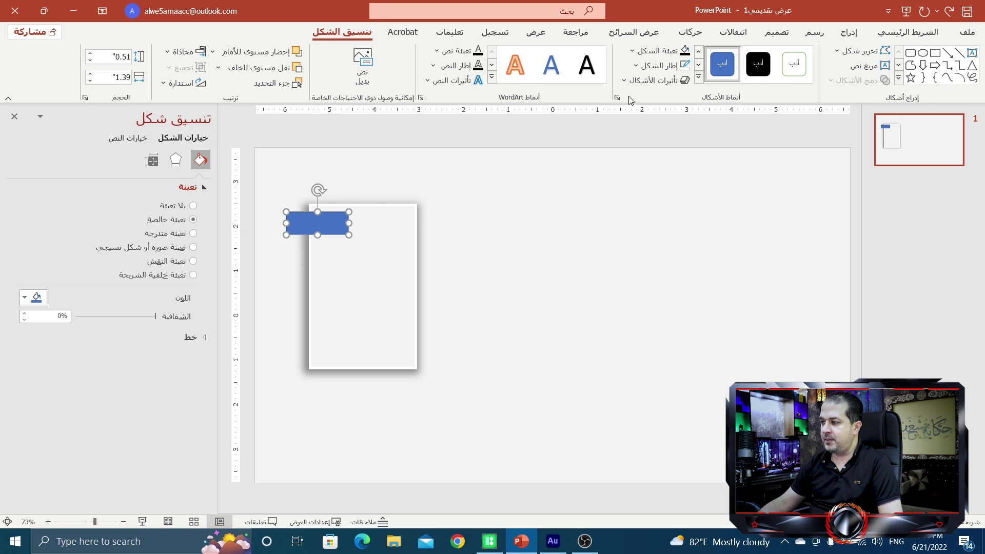
{"action": "left_click", "coordinate": [659, 50]}
{"action": "left_click", "coordinate": [665, 168]}
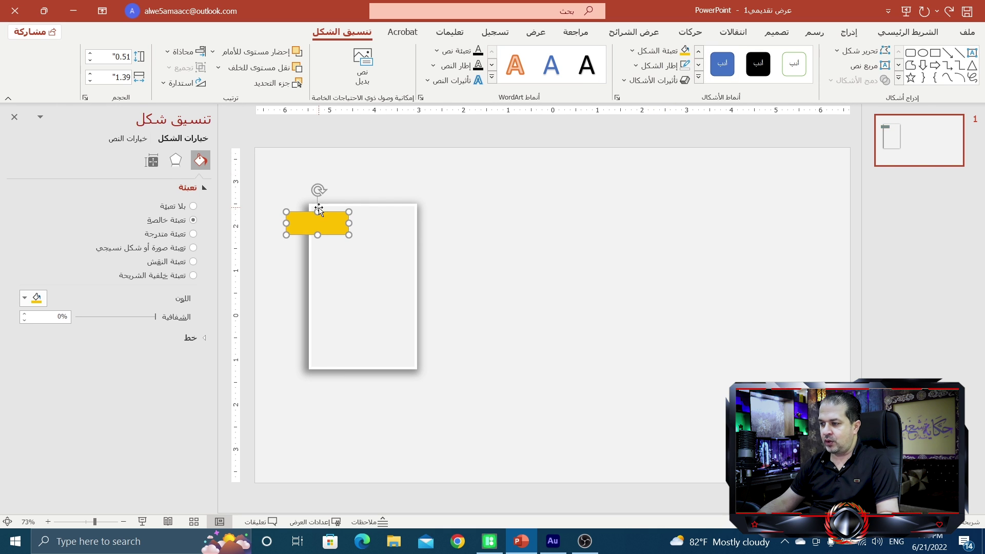
Narrow the gold rectangle from the left and nudge it up to about 0.51" by 1.17".
{"action": "scroll", "coordinate": [304, 228], "scroll_direction": "up", "scroll_amount": 5}
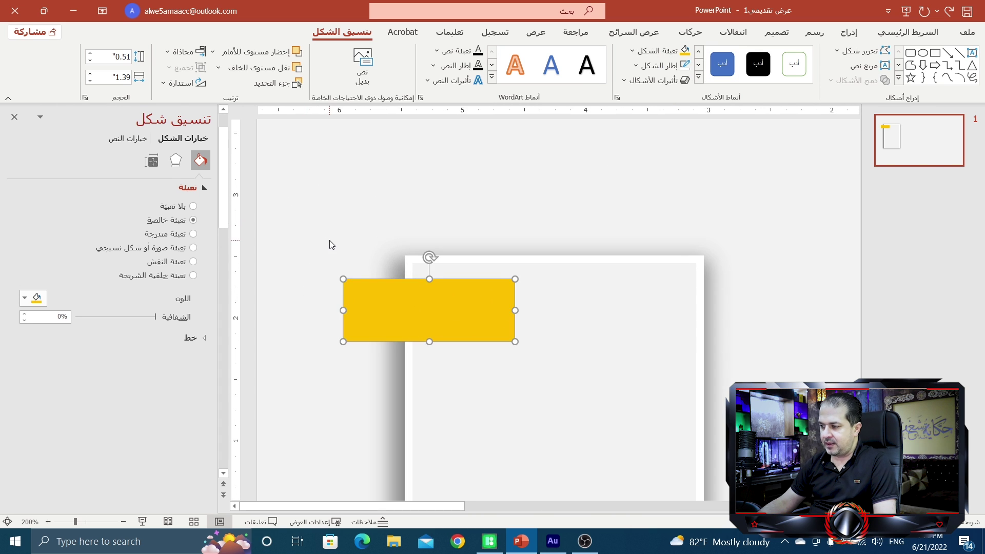
{"action": "scroll", "coordinate": [446, 277], "scroll_direction": "down", "scroll_amount": 3}
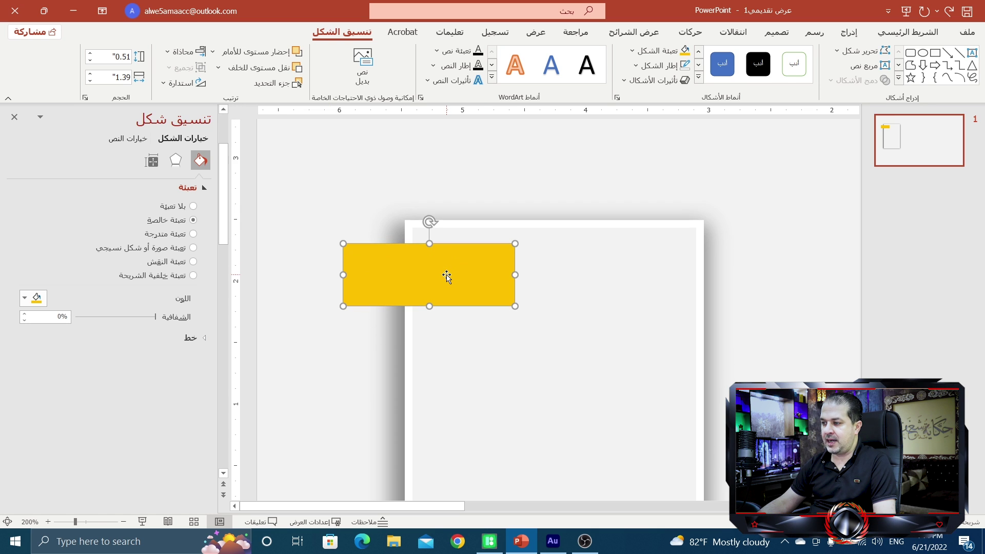
{"action": "left_click_drag", "start_coordinate": [342, 236], "coordinate": [365, 234]}
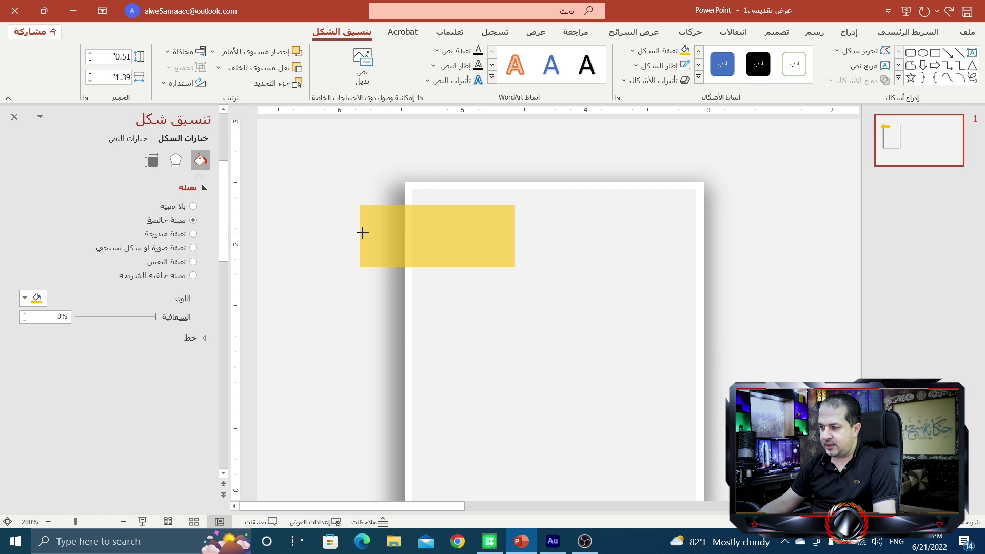
{"action": "left_click_drag", "start_coordinate": [449, 235], "coordinate": [450, 229]}
{"action": "mouse_move", "coordinate": [367, 228]}
{"action": "left_mouse_down"}
{"action": "mouse_move", "coordinate": [375, 227]}
{"action": "mouse_move", "coordinate": [368, 224]}
{"action": "left_mouse_up"}
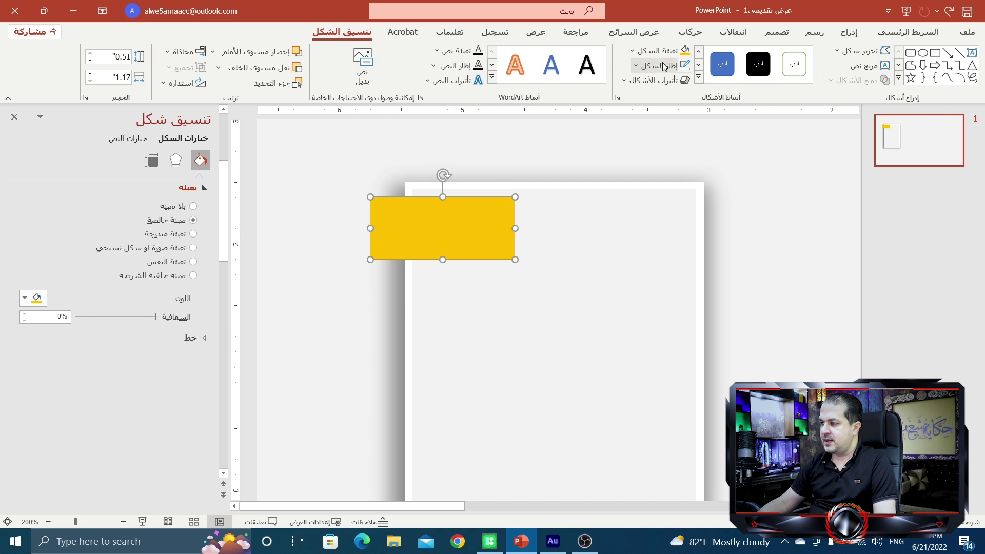
{"action": "left_click", "coordinate": [856, 34]}
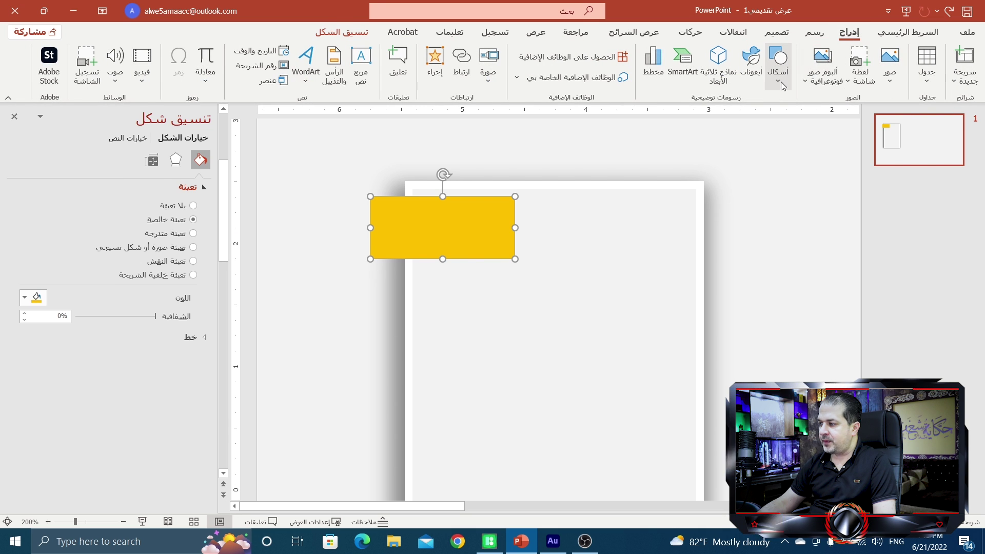
Draw a small right triangle below the gold rectangle.
{"action": "left_click", "coordinate": [777, 65]}
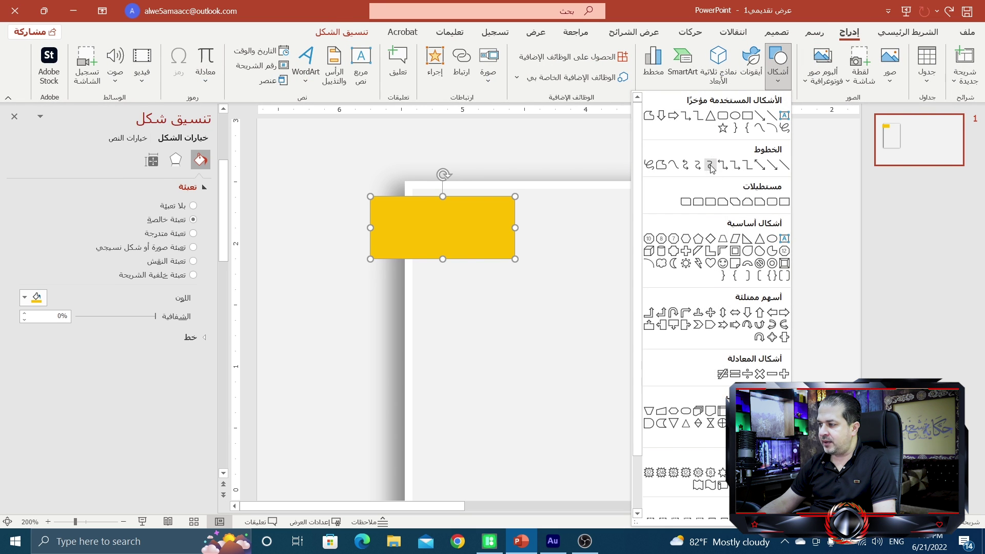
{"action": "left_click", "coordinate": [758, 239]}
{"action": "left_click_drag", "start_coordinate": [366, 267], "coordinate": [403, 300]}
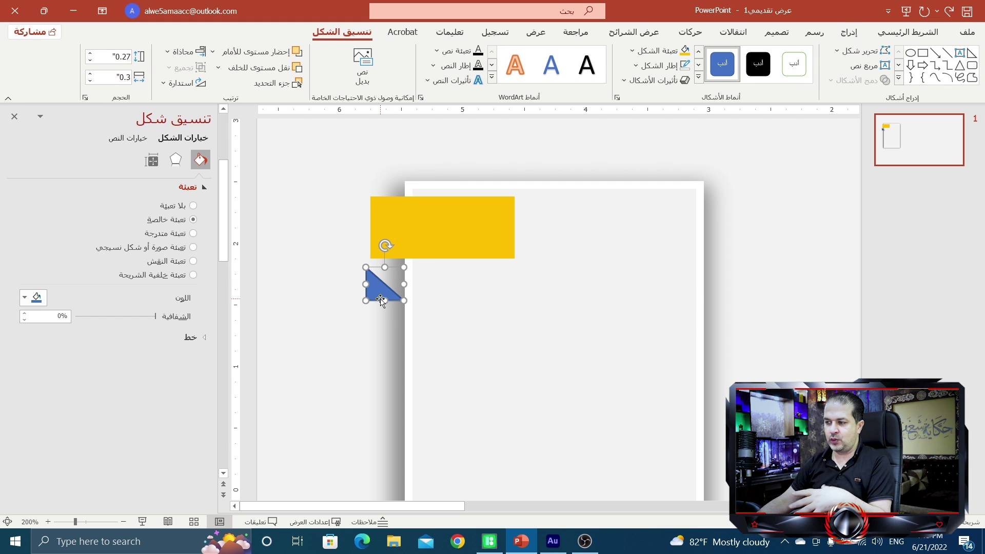
Fill the triangle with a darker custom gold, #BC8F00.
{"action": "left_click", "coordinate": [672, 52]}
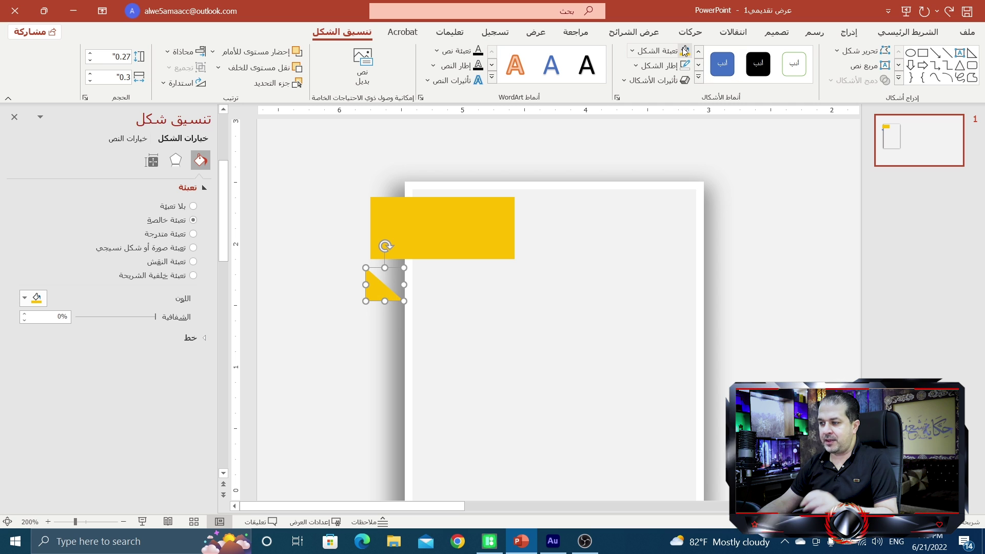
{"action": "left_click", "coordinate": [672, 52]}
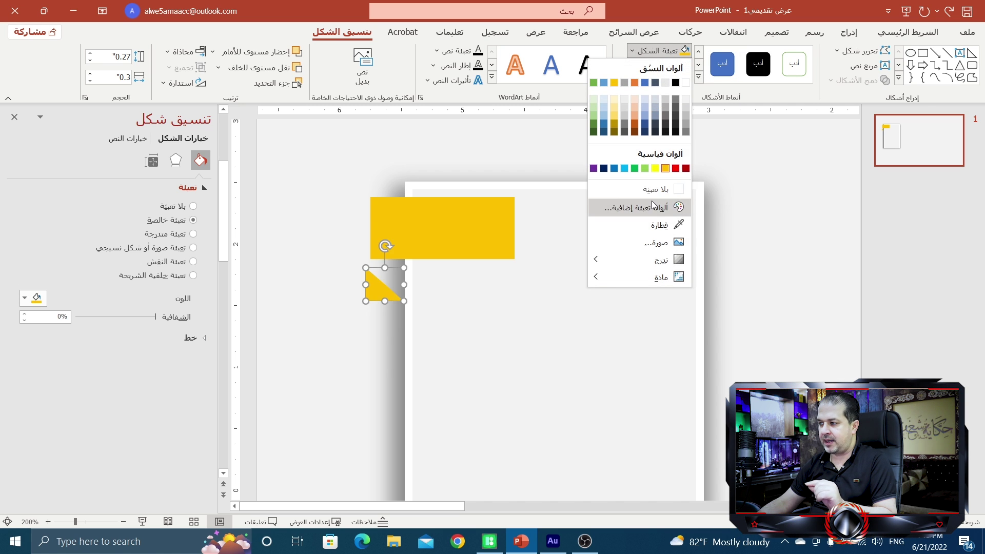
{"action": "left_click", "coordinate": [651, 208]}
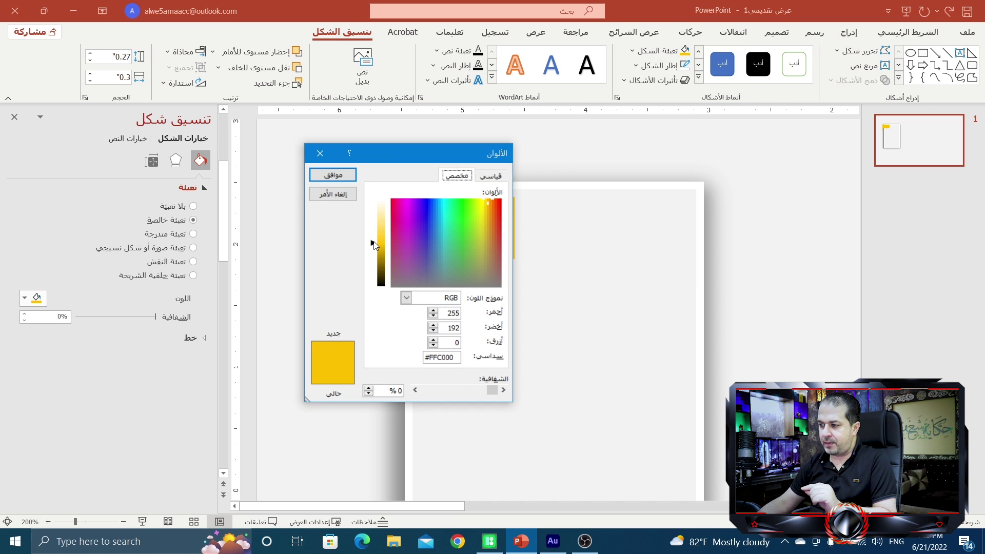
{"action": "left_click_drag", "start_coordinate": [404, 155], "coordinate": [524, 145]}
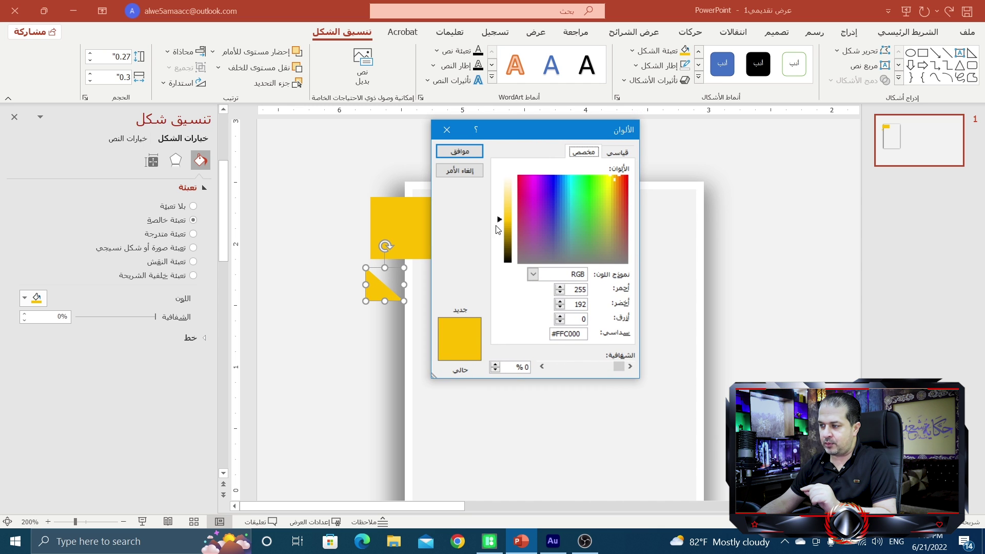
{"action": "left_click_drag", "start_coordinate": [500, 221], "coordinate": [500, 230]}
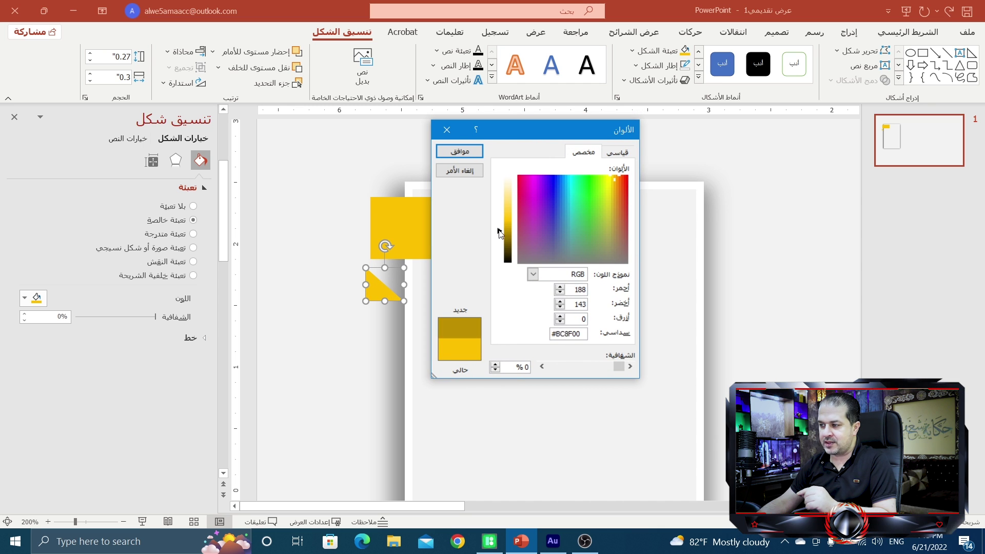
{"action": "left_click", "coordinate": [467, 154]}
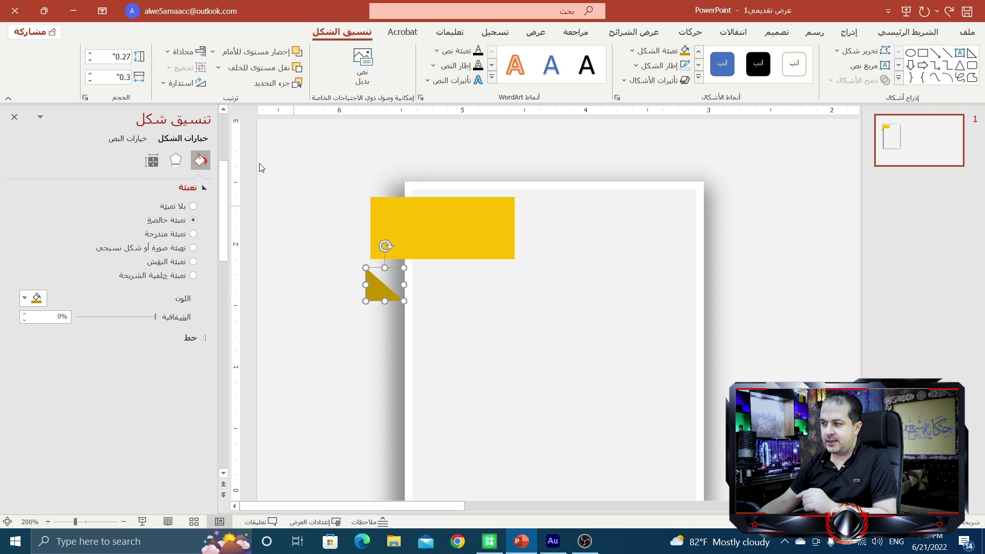
Flip the gold triangle vertically and then horizontally.
{"action": "left_click", "coordinate": [166, 84]}
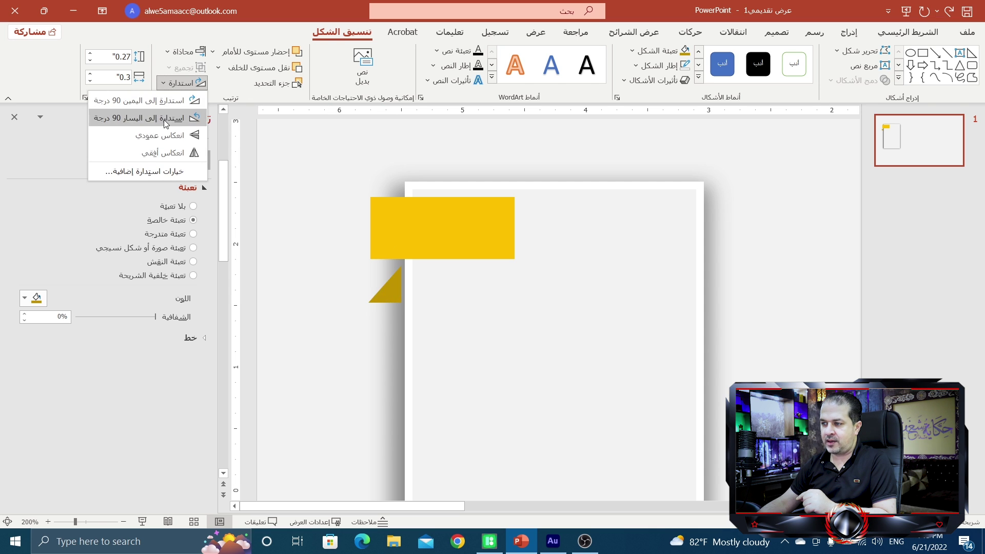
{"action": "left_click", "coordinate": [168, 136]}
{"action": "left_click", "coordinate": [177, 82]}
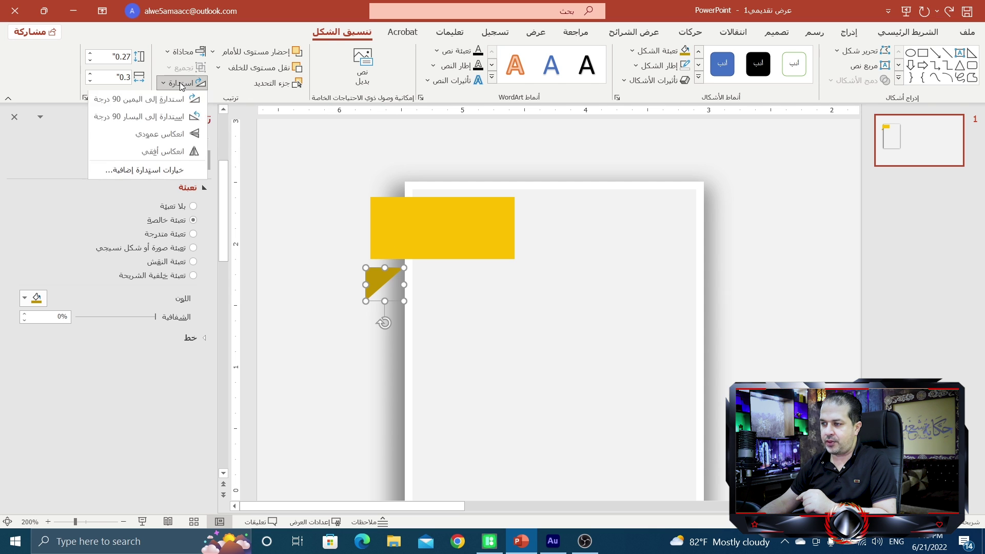
{"action": "left_click", "coordinate": [170, 150]}
Tuck the triangle under the banner's left corner and send it to the back.
{"action": "left_click_drag", "start_coordinate": [388, 273], "coordinate": [393, 267]}
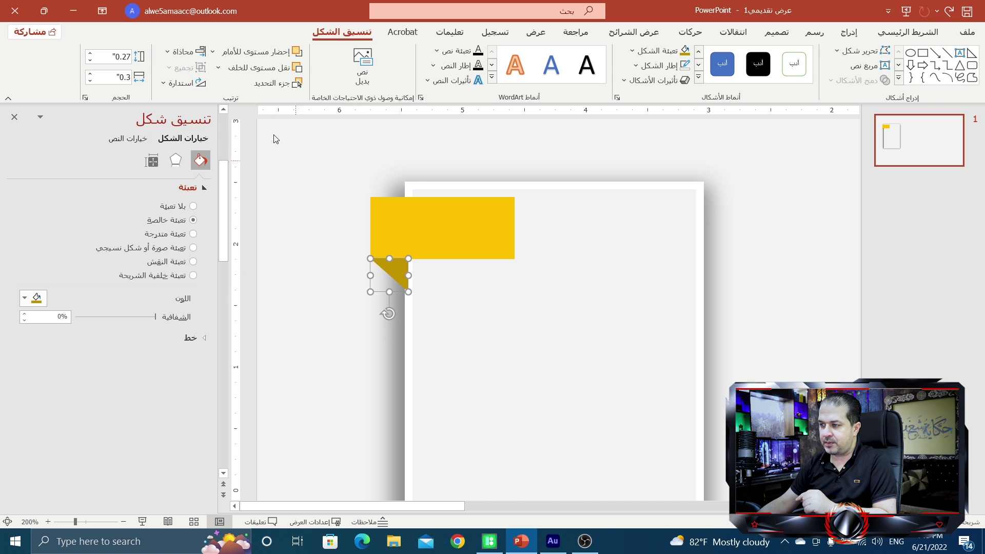
{"action": "left_click", "coordinate": [218, 67]}
{"action": "left_click", "coordinate": [220, 100]}
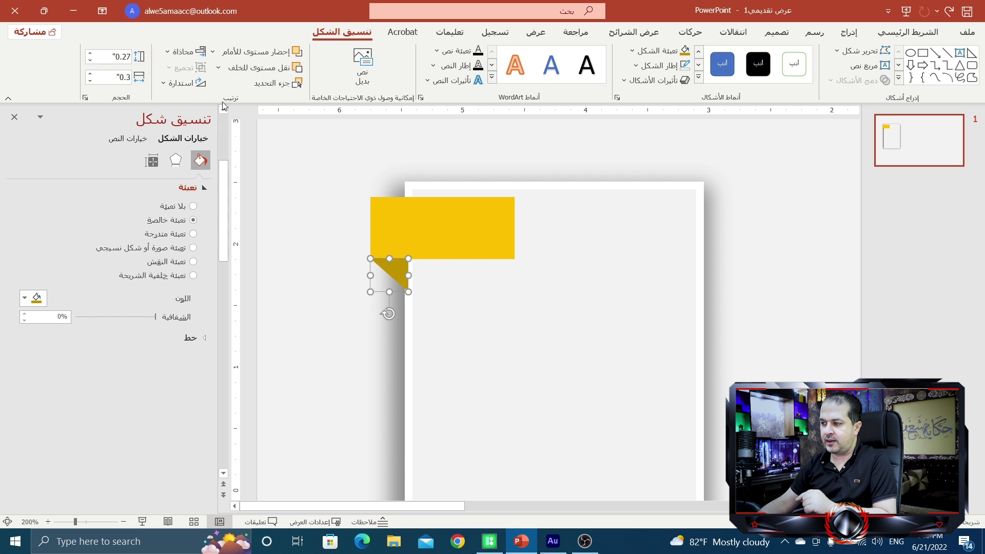
{"action": "left_click", "coordinate": [309, 195]}
{"action": "scroll", "coordinate": [312, 202], "scroll_direction": "down", "scroll_amount": 5, "text": "ctrl"}
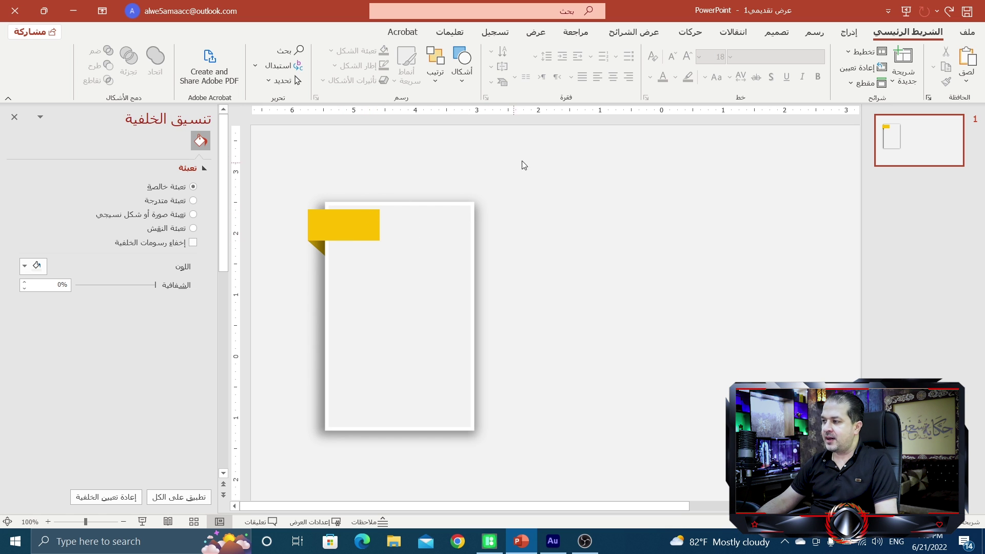
Add a text box reading "01" over the yellow banner.
{"action": "left_click", "coordinate": [849, 32]}
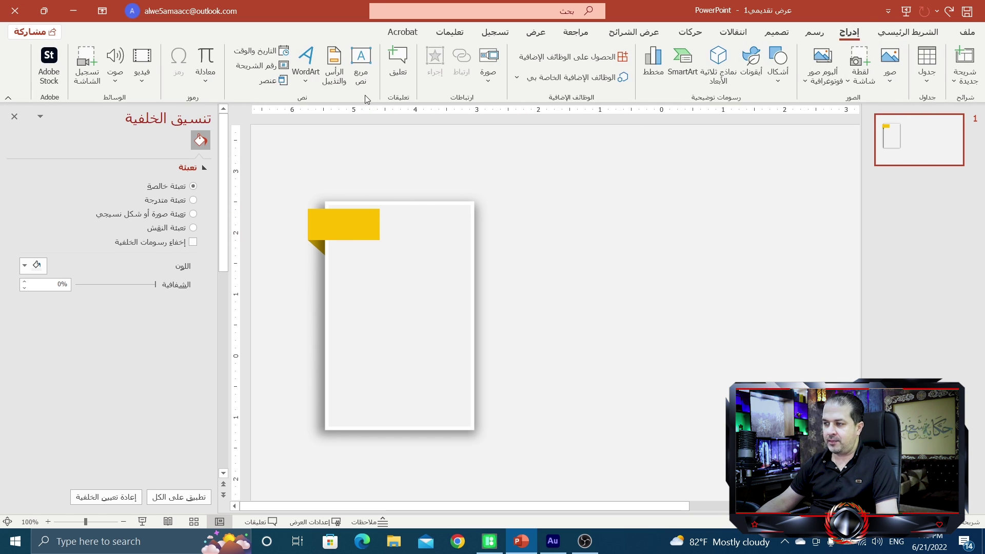
{"action": "left_click", "coordinate": [361, 66]}
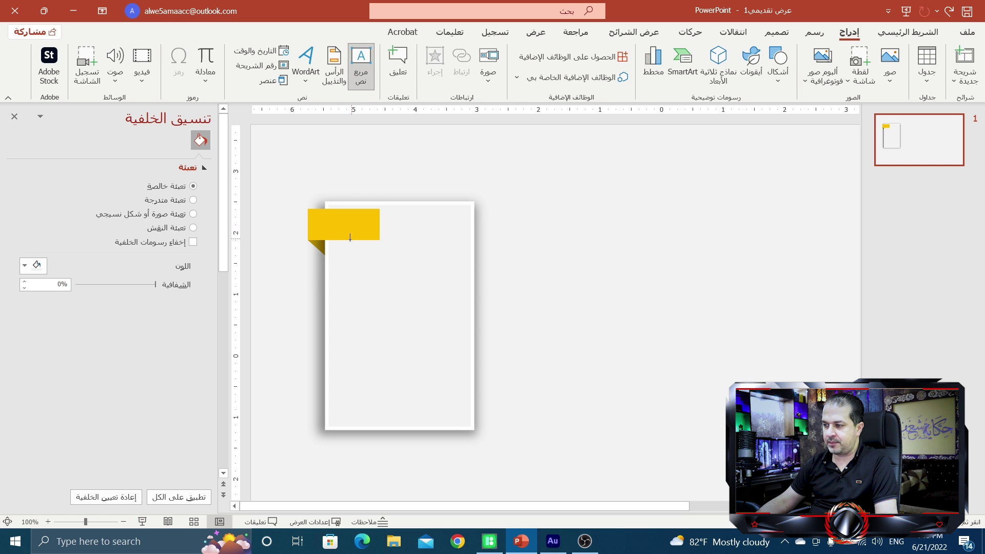
{"action": "left_click_drag", "start_coordinate": [321, 215], "coordinate": [376, 241]}
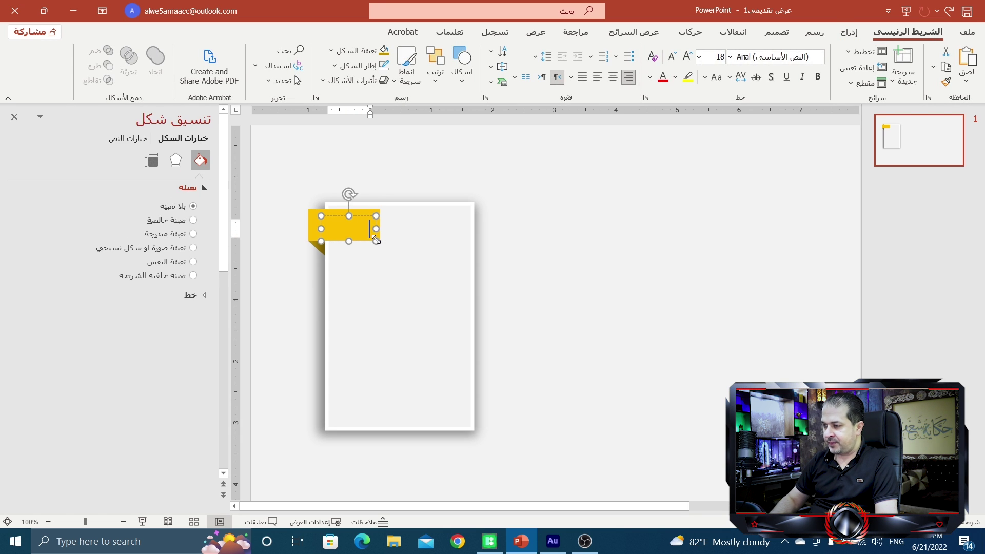
{"action": "type", "text": "01"}
{"action": "left_click", "coordinate": [364, 219]}
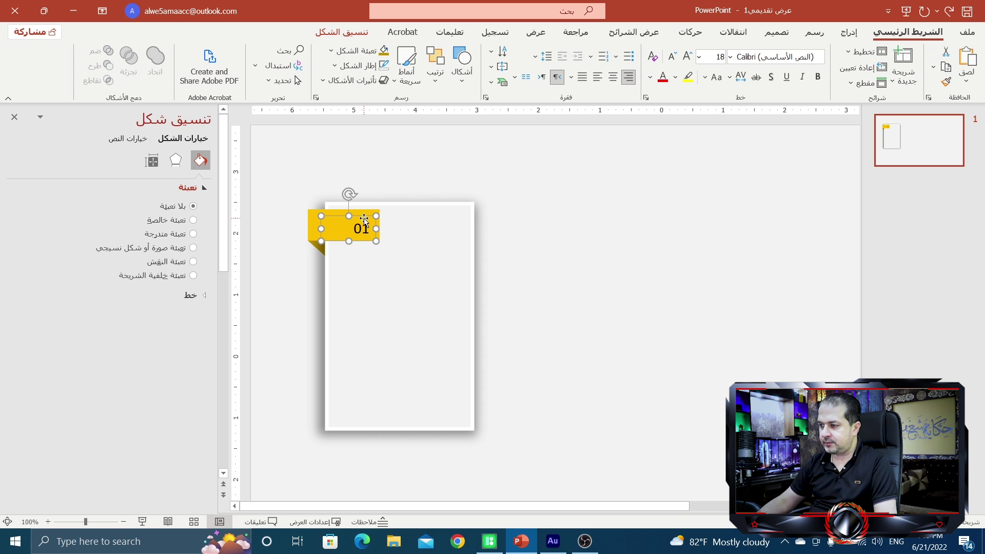
Format "01" as centred, white, bold, size 28, and nudge it into place.
{"action": "left_click", "coordinate": [613, 77]}
{"action": "left_click", "coordinate": [649, 77]}
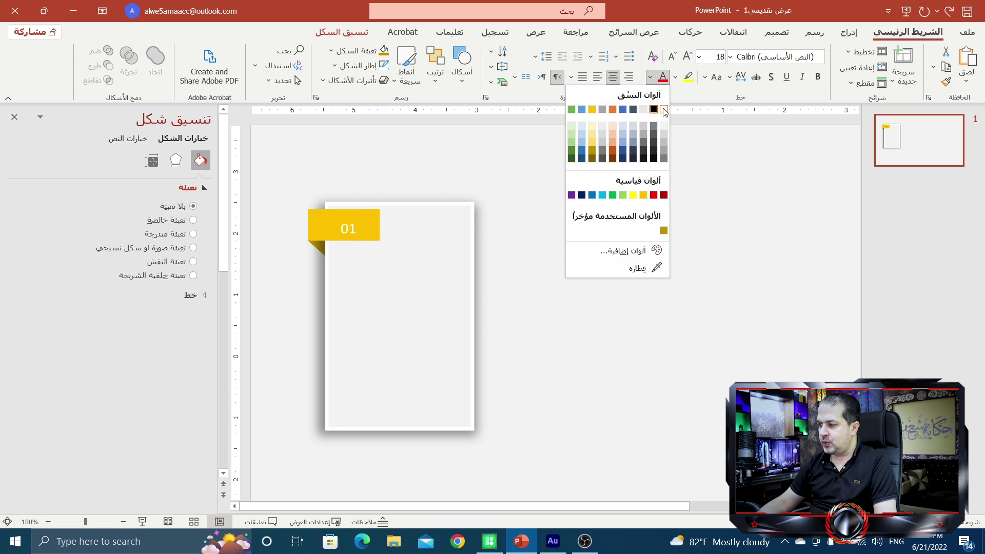
{"action": "left_click", "coordinate": [663, 109]}
{"action": "left_click", "coordinate": [817, 77]}
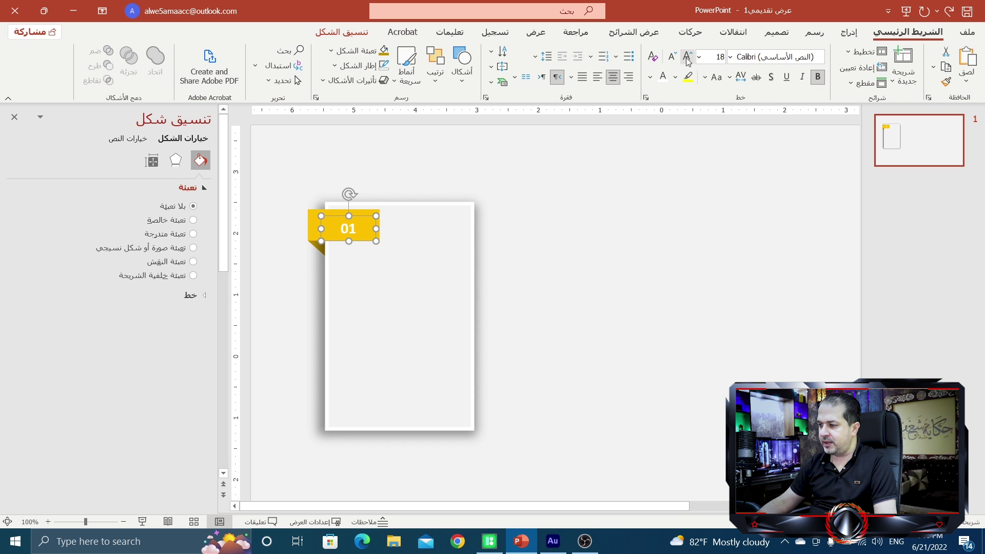
{"action": "left_click", "coordinate": [687, 56]}
{"action": "left_click", "coordinate": [687, 56]}
{"action": "left_click", "coordinate": [688, 57]}
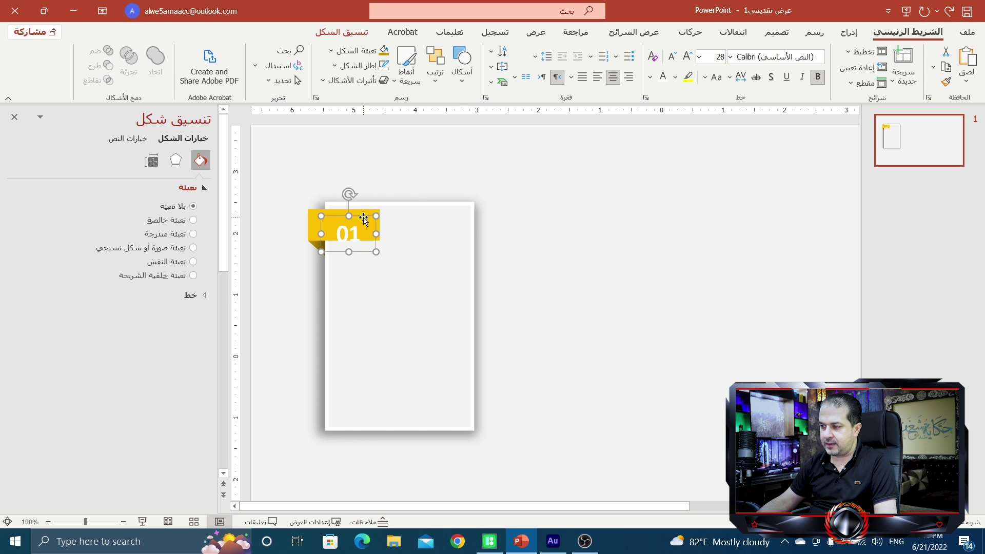
{"action": "left_click_drag", "start_coordinate": [363, 219], "coordinate": [364, 209]}
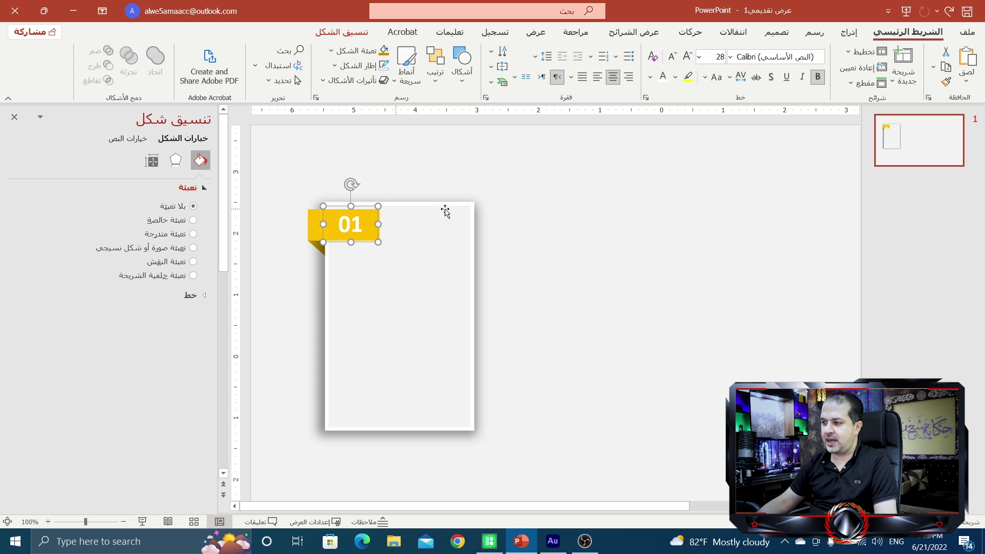
{"action": "left_click", "coordinate": [576, 214]}
Draw a gold 4.5 pt line across the bottom of the card.
{"action": "left_click", "coordinate": [849, 31]}
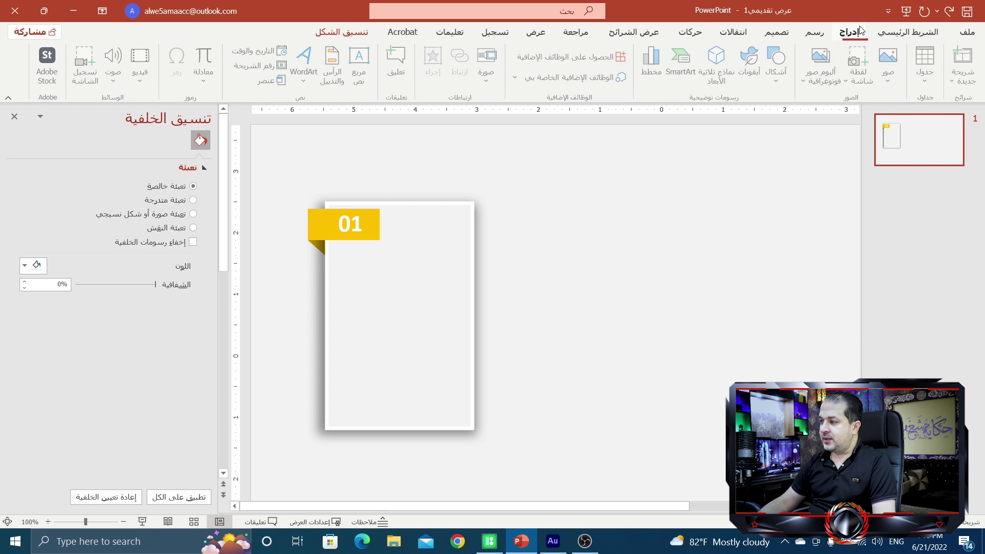
{"action": "left_click", "coordinate": [776, 85]}
{"action": "left_click", "coordinate": [760, 113]}
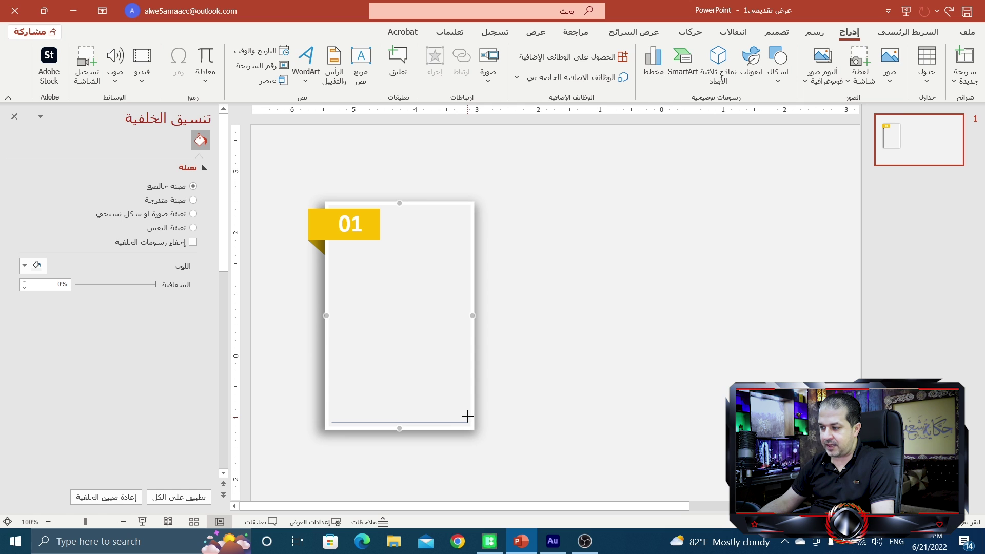
{"action": "left_click_drag", "start_coordinate": [467, 416], "coordinate": [467, 417]}
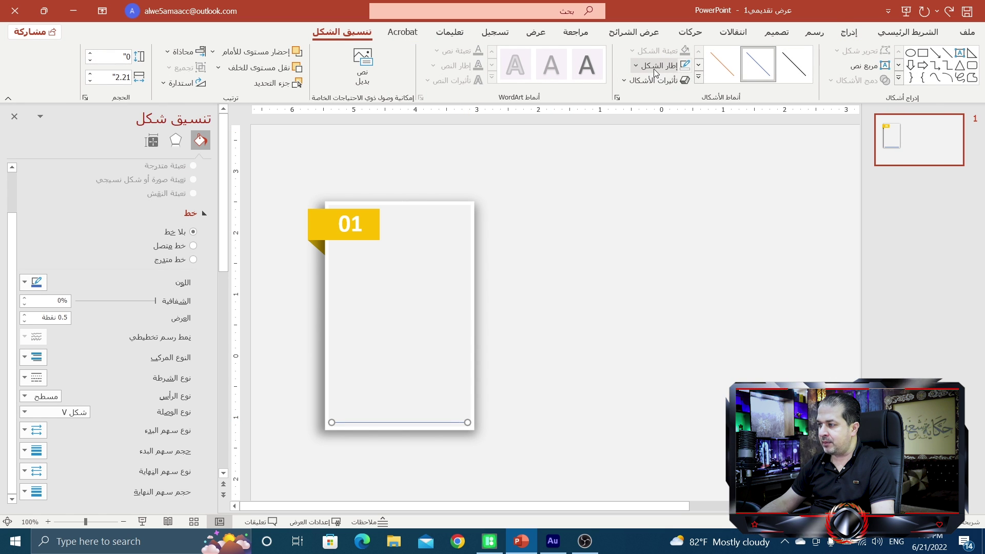
{"action": "left_click", "coordinate": [655, 70]}
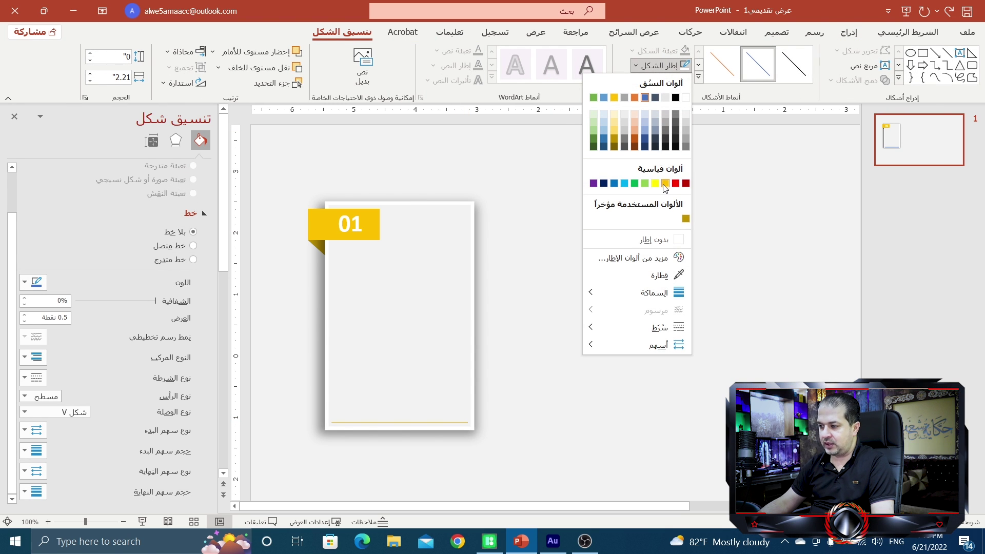
{"action": "left_click", "coordinate": [664, 184]}
{"action": "left_click", "coordinate": [659, 66]}
{"action": "mouse_move", "coordinate": [654, 292]}
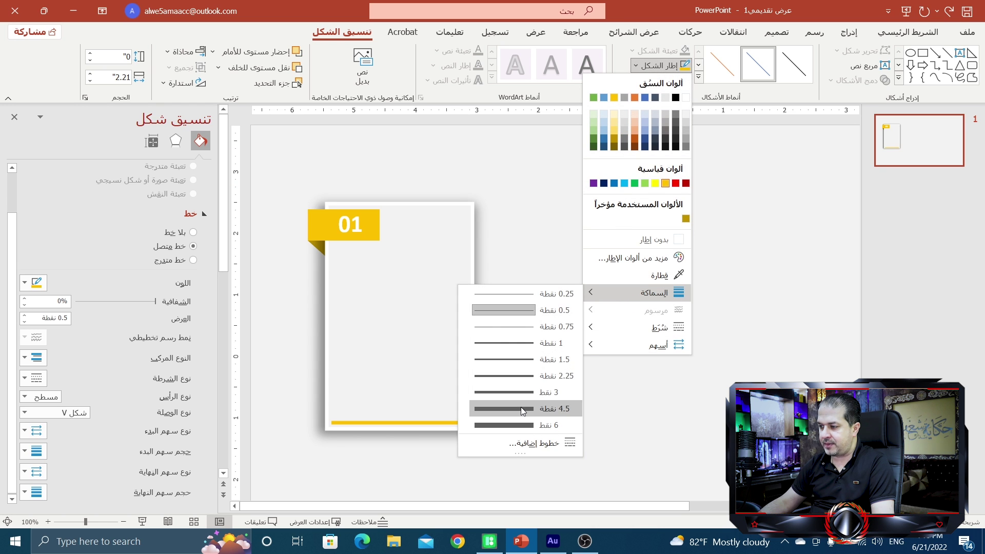
{"action": "left_click", "coordinate": [520, 408]}
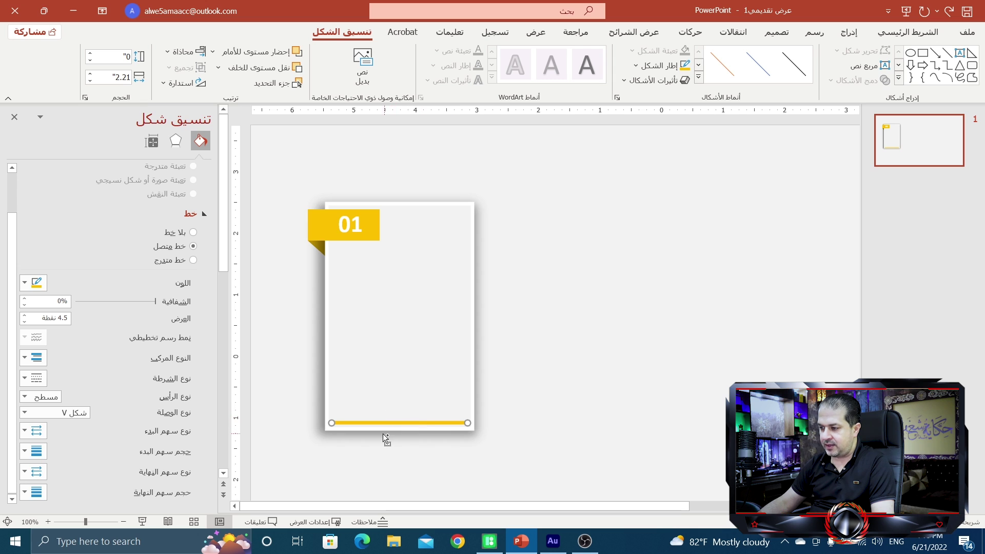
Shift the gold line left and stretch its right end to the card edge.
{"action": "scroll", "coordinate": [382, 434], "scroll_direction": "up", "scroll_amount": 3, "text": "ctrl"}
{"action": "scroll", "coordinate": [405, 434], "scroll_direction": "up", "scroll_amount": 2, "text": "ctrl"}
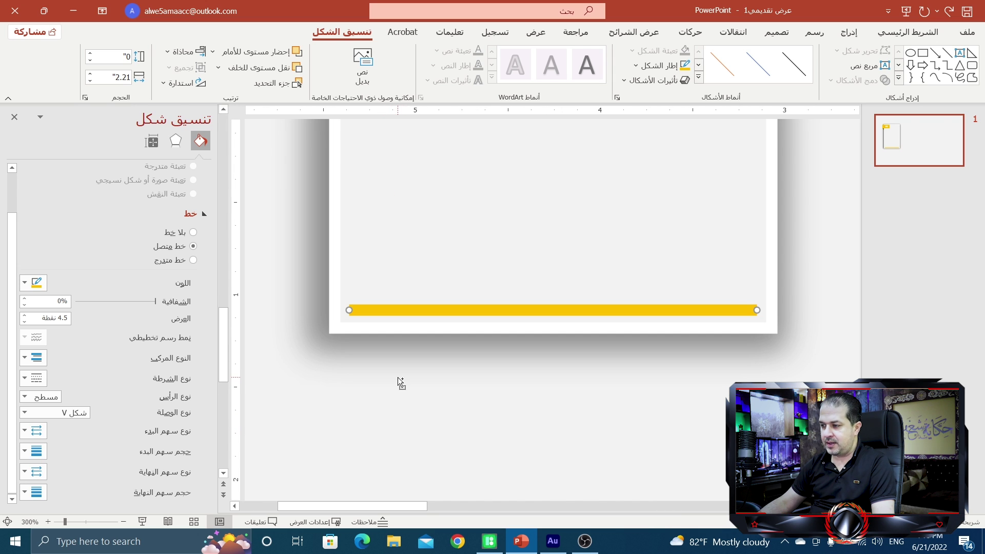
{"action": "scroll", "coordinate": [398, 378], "scroll_direction": "up", "scroll_amount": 2, "text": "ctrl"}
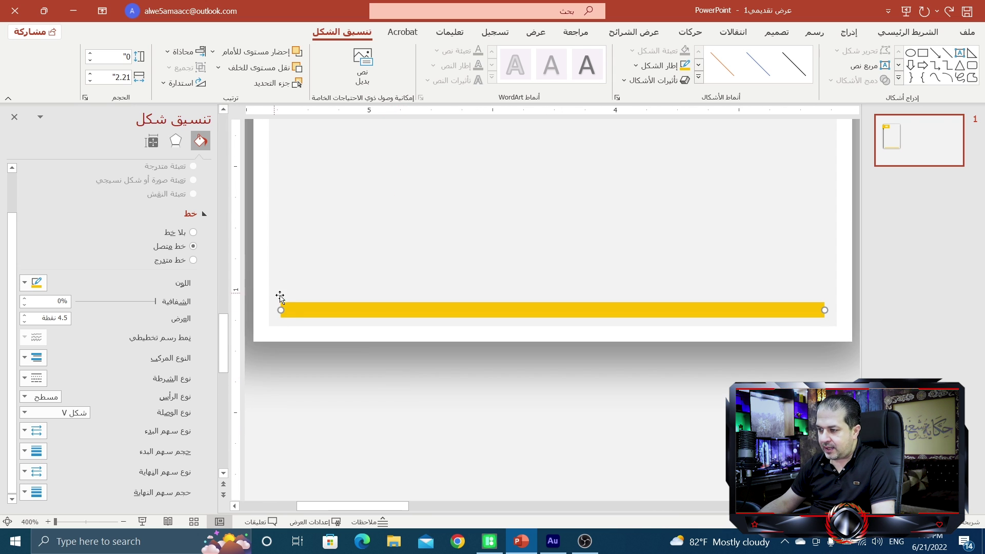
{"action": "left_click_drag", "start_coordinate": [291, 310], "coordinate": [279, 309]}
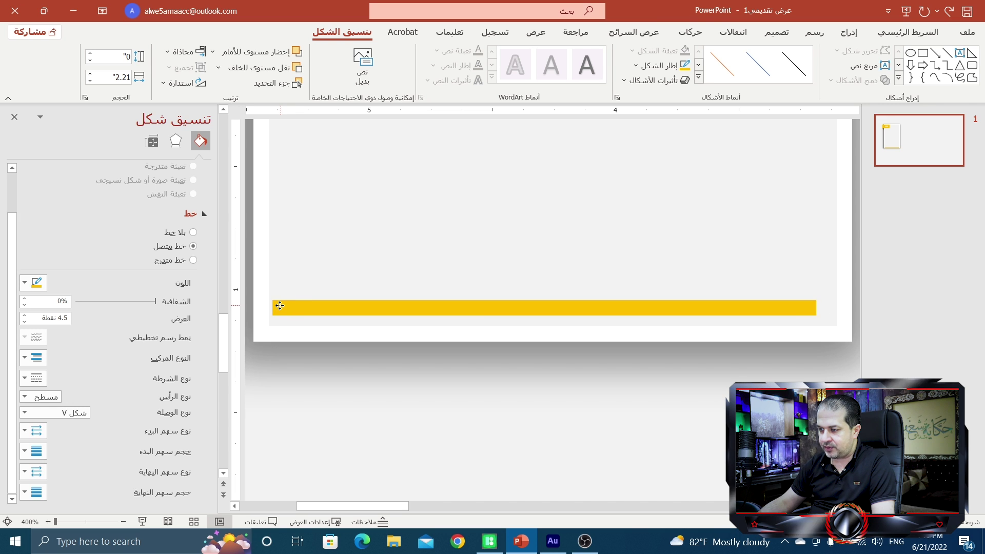
{"action": "left_click_drag", "start_coordinate": [811, 308], "coordinate": [836, 308]}
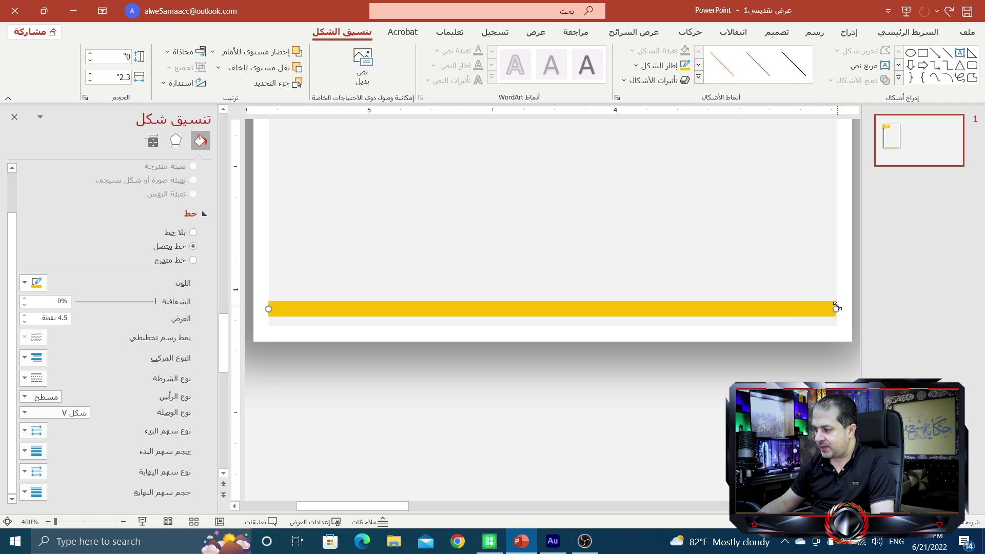
{"action": "scroll", "coordinate": [795, 307], "scroll_direction": "down", "scroll_amount": 8}
{"action": "left_click", "coordinate": [626, 288]}
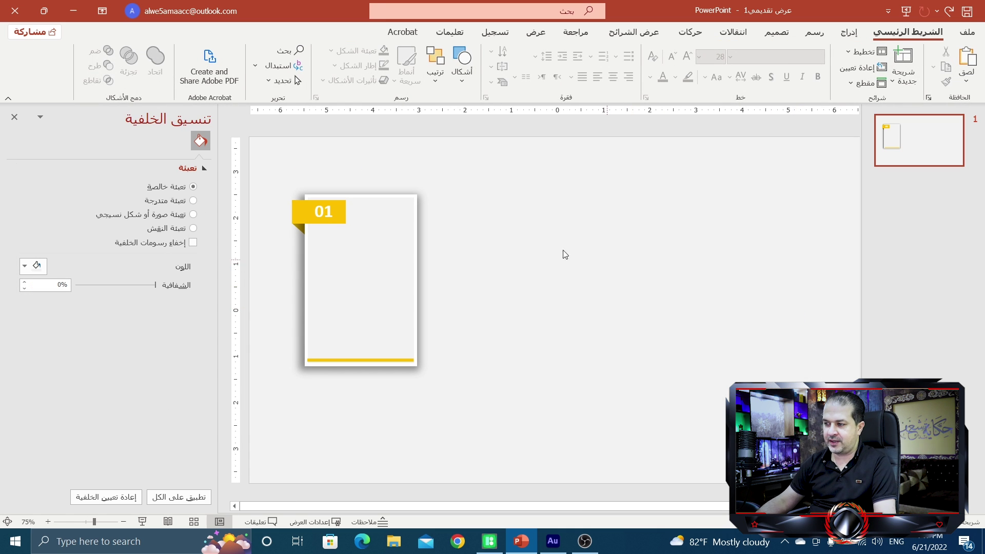
Draw a text box right of the card and fill it with =lorem(2,4) placeholder paragraphs.
{"action": "left_click", "coordinate": [849, 31]}
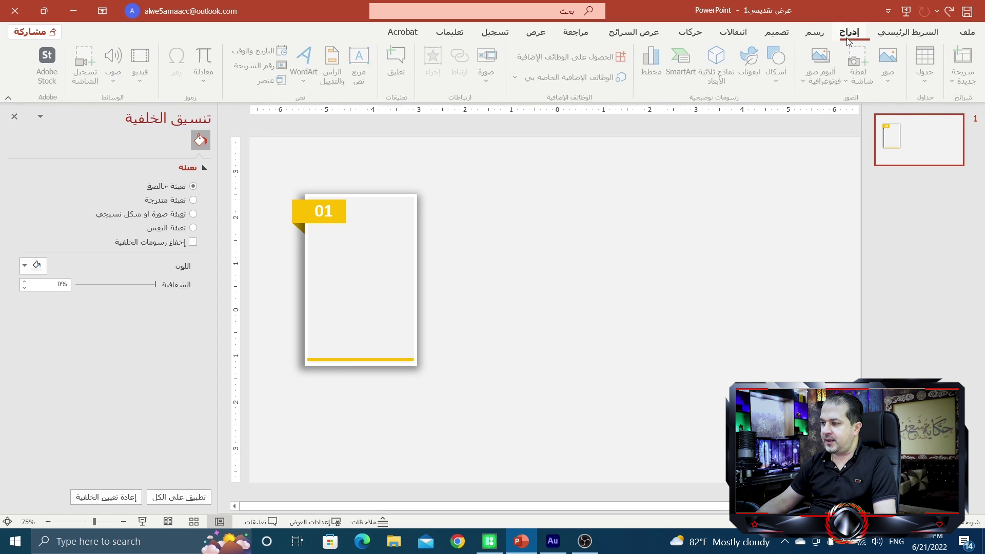
{"action": "left_click", "coordinate": [361, 64]}
{"action": "left_click_drag", "start_coordinate": [505, 200], "coordinate": [674, 320]}
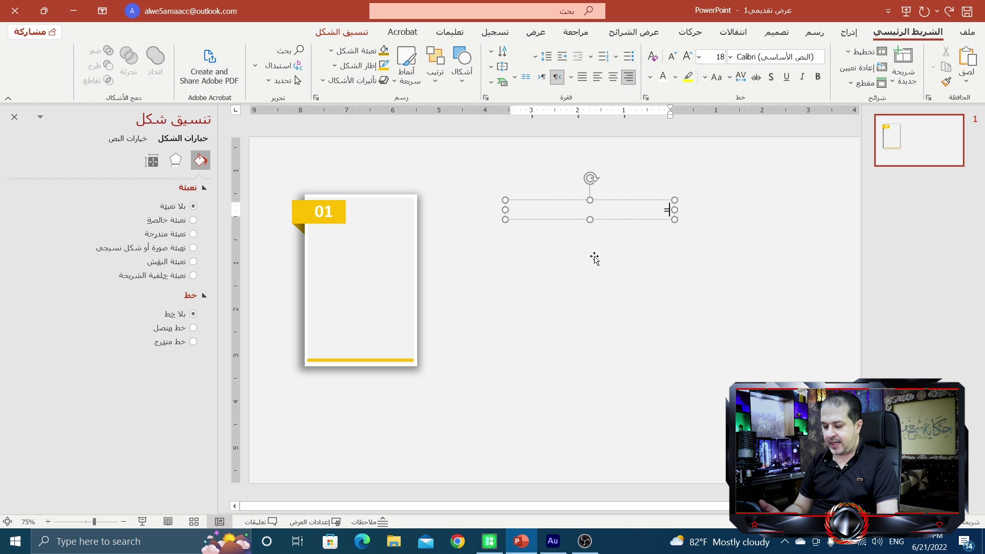
{"action": "type", "text": "="}
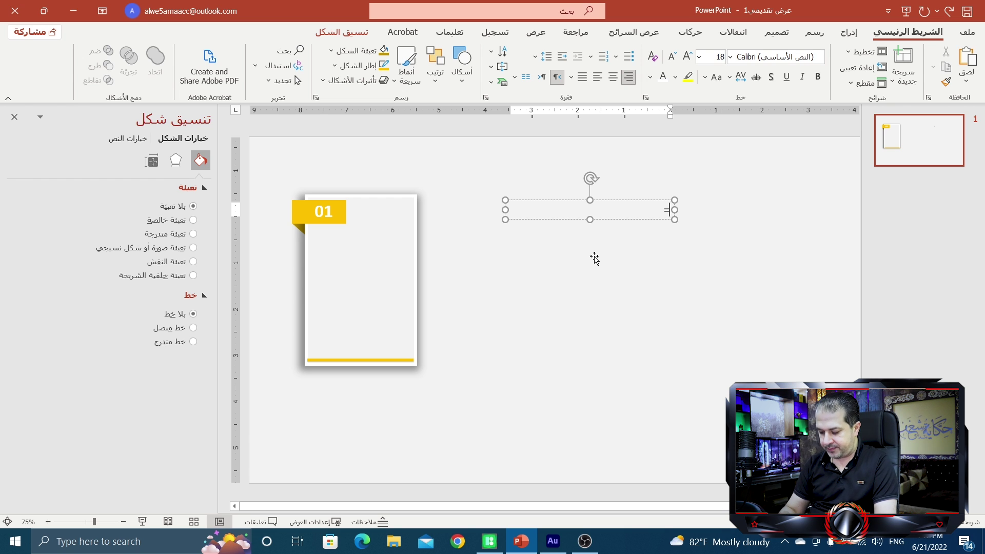
{"action": "type", "text": "lorem"}
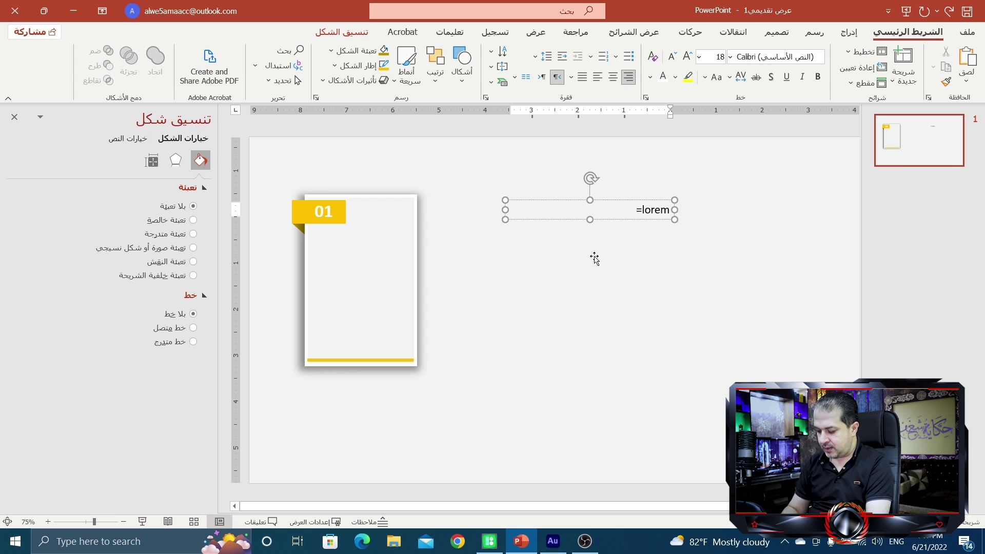
{"action": "type", "text": "(2"}
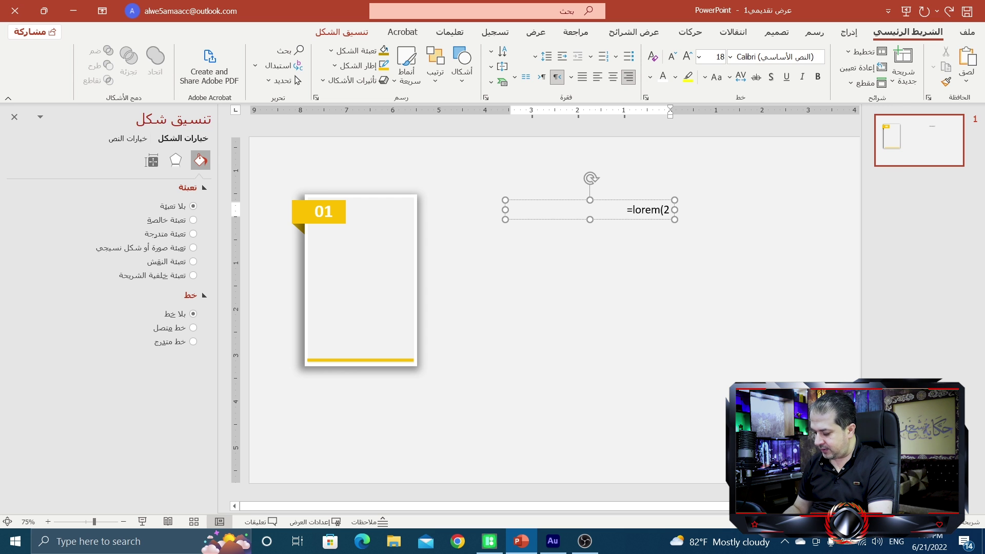
{"action": "type", "text": ",4"}
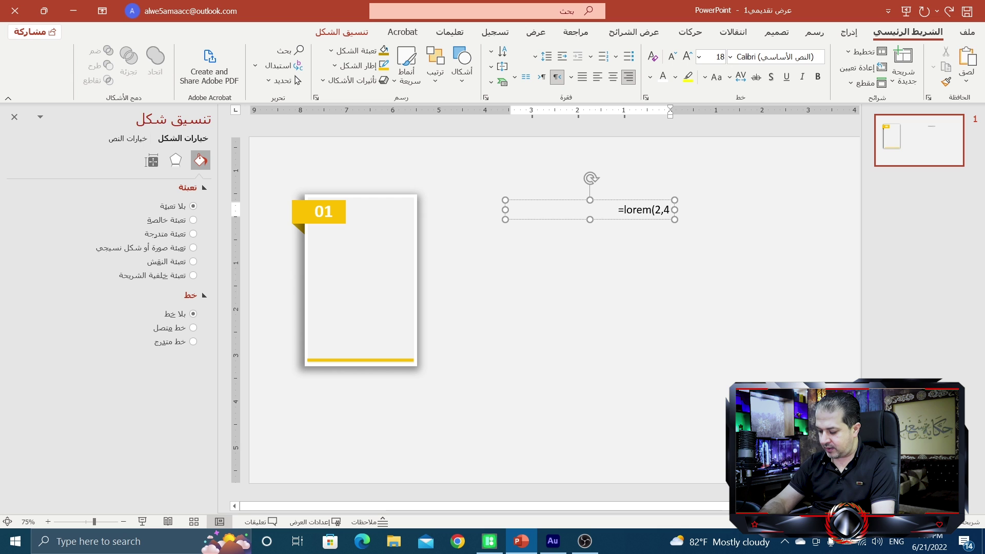
{"action": "type", "text": ")"}
{"action": "key", "text": "Return"}
Copy the words 'Lorem ipsum' and paste them as a separate text box.
{"action": "left_click_drag", "start_coordinate": [537, 209], "coordinate": [595, 212]}
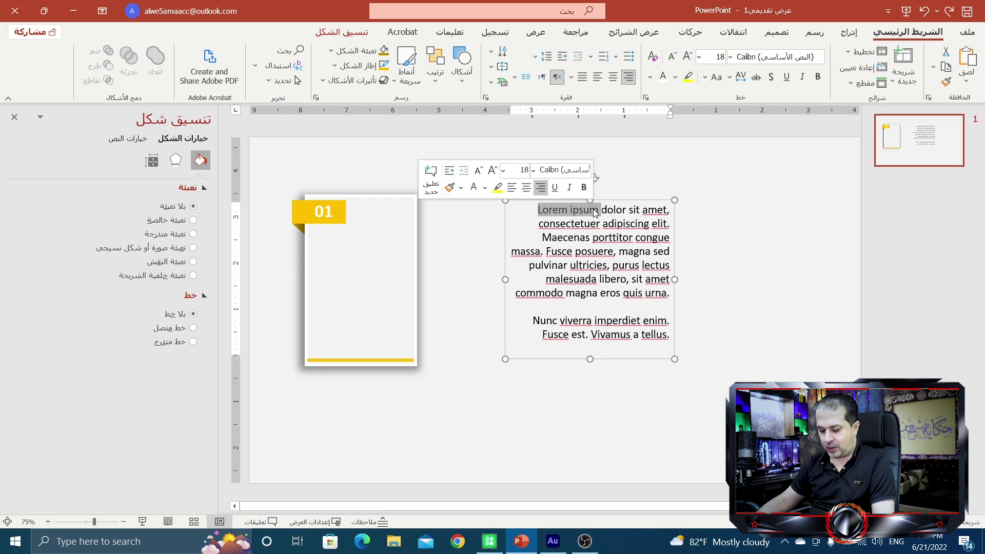
{"action": "key", "text": "ctrl+c"}
{"action": "left_click", "coordinate": [742, 296]}
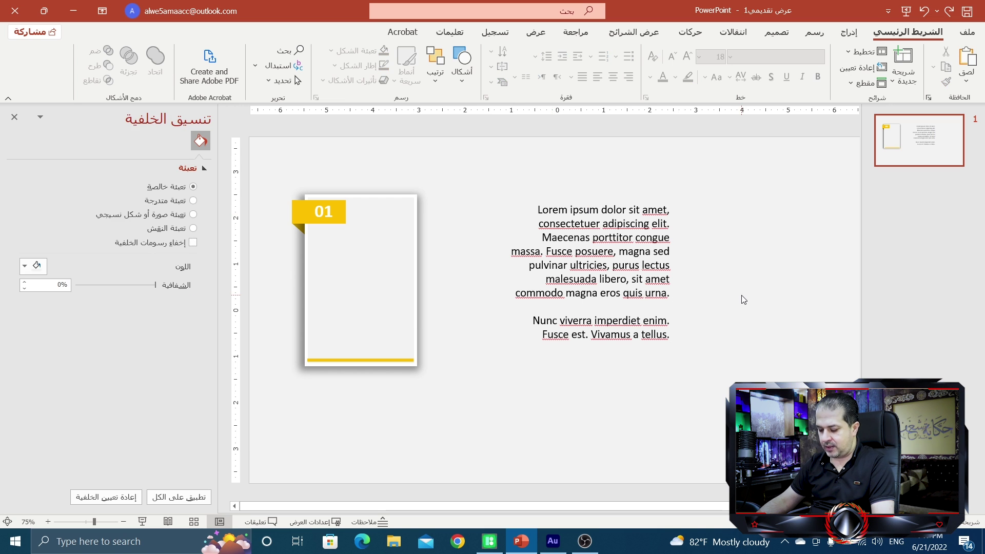
{"action": "key", "text": "ctrl+v"}
Move the 'Lorem ipsum' box onto the card, centre it at size 20, and place it under the 01 label.
{"action": "left_click_drag", "start_coordinate": [687, 303], "coordinate": [449, 265]}
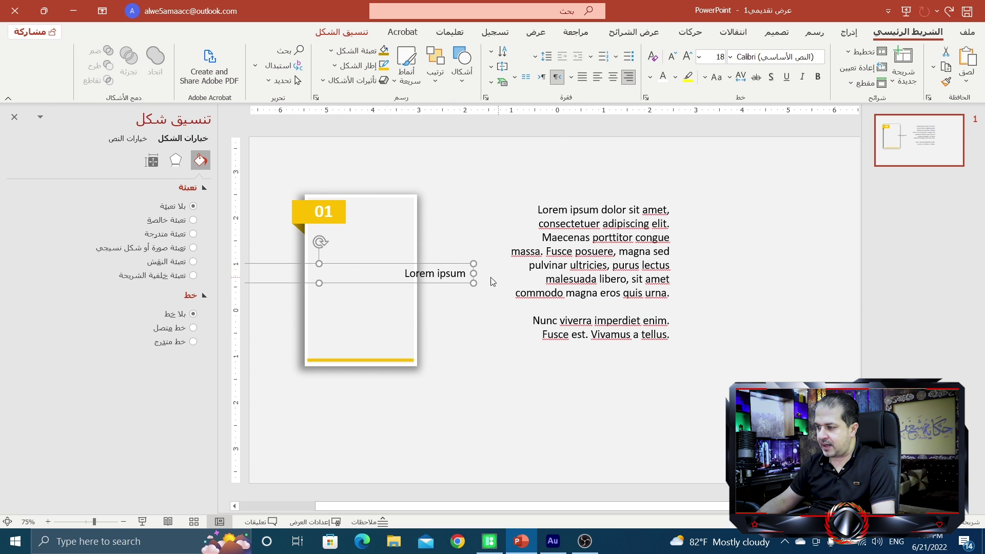
{"action": "left_click_drag", "start_coordinate": [461, 277], "coordinate": [457, 245]}
{"action": "left_click", "coordinate": [613, 77]}
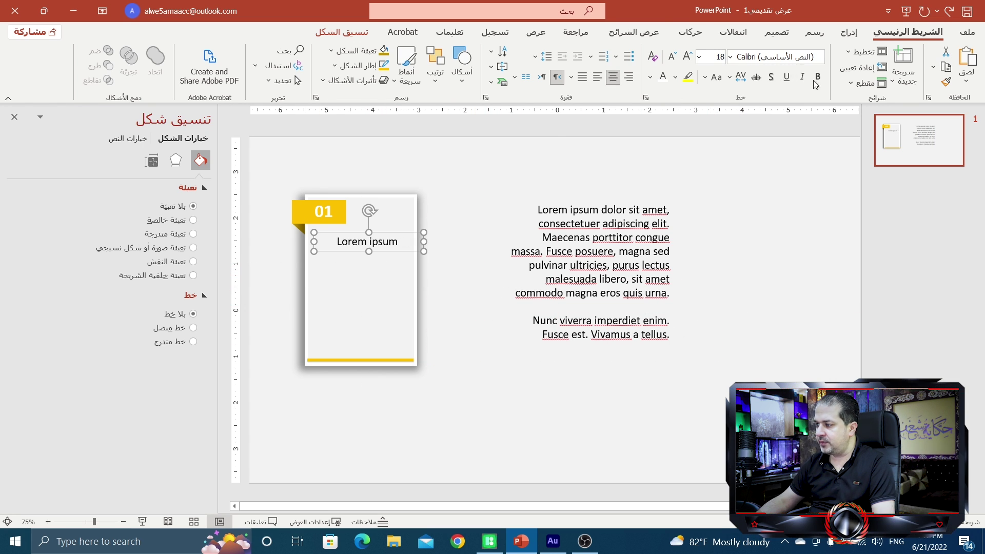
{"action": "left_click", "coordinate": [684, 60]}
{"action": "left_click_drag", "start_coordinate": [414, 232], "coordinate": [409, 227]}
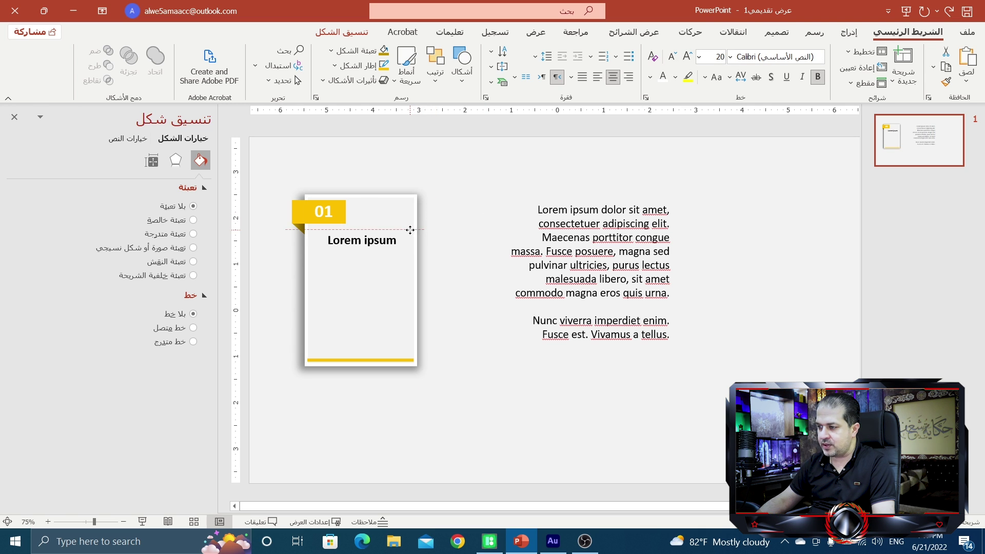
{"action": "left_click", "coordinate": [604, 266]}
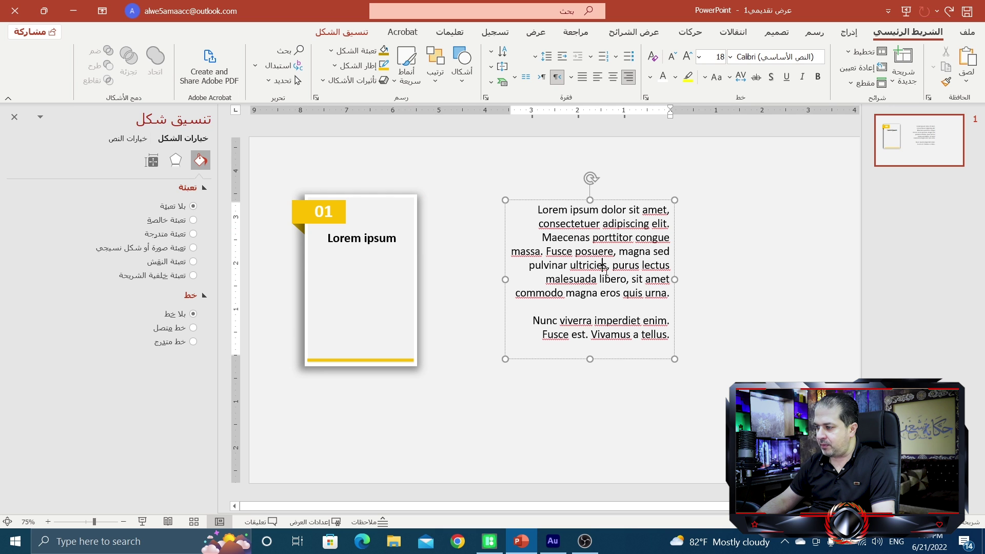
Centre the placeholder paragraph and trim it to a single paragraph ending at 'Fusce posuere'.
{"action": "left_click", "coordinate": [613, 76]}
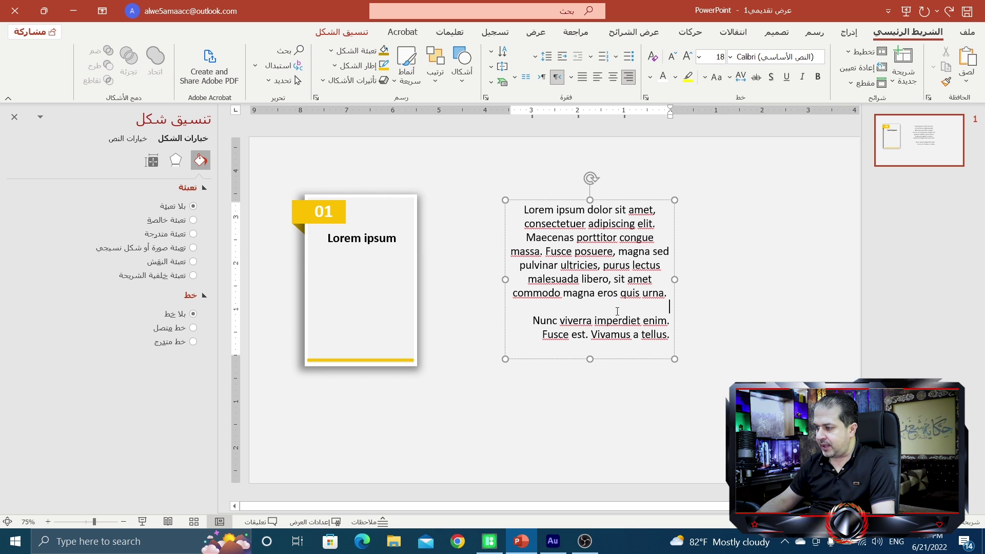
{"action": "triple_click", "coordinate": [601, 343]}
{"action": "key", "text": "Delete"}
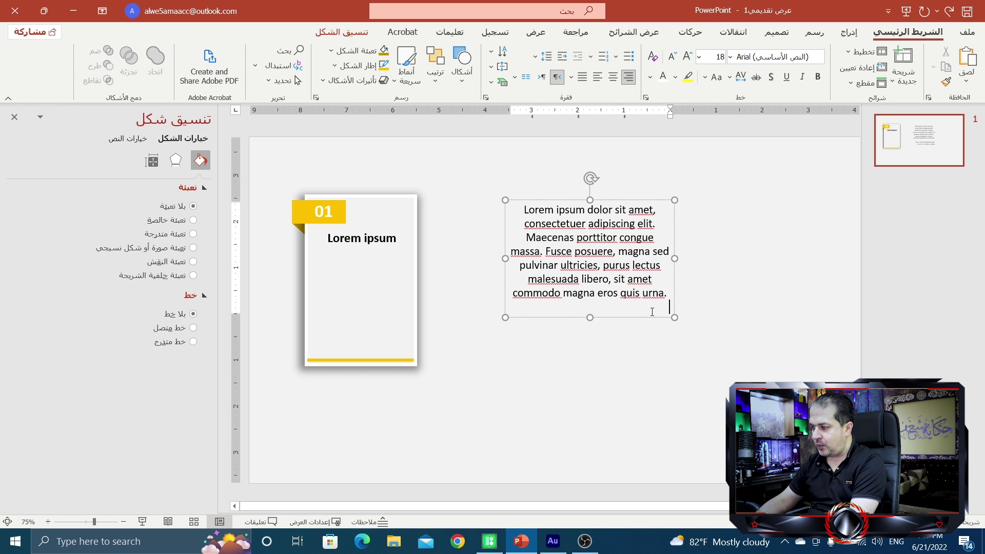
{"action": "left_click_drag", "start_coordinate": [669, 305], "coordinate": [615, 253]}
{"action": "key", "text": "Delete"}
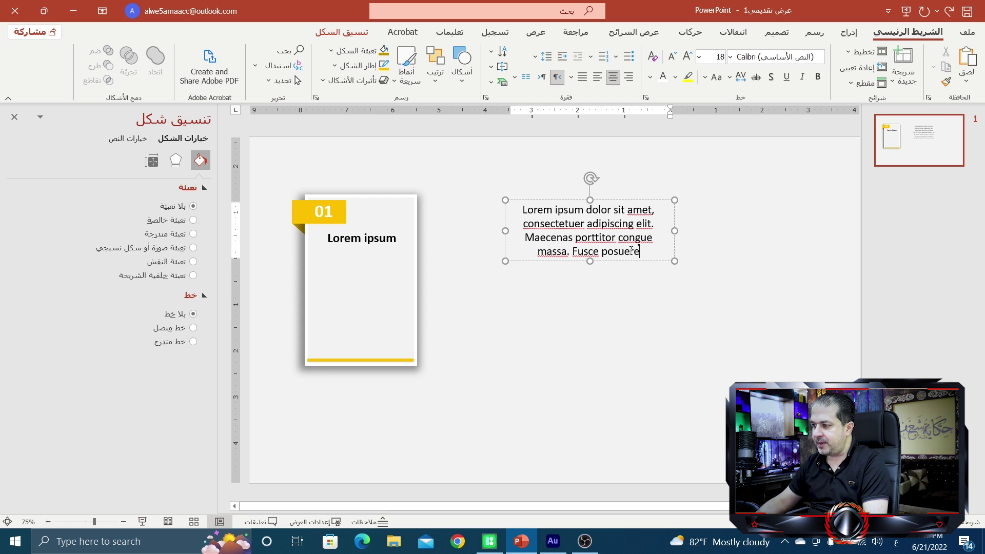
{"action": "key", "text": "Escape"}
{"action": "key", "text": "Escape"}
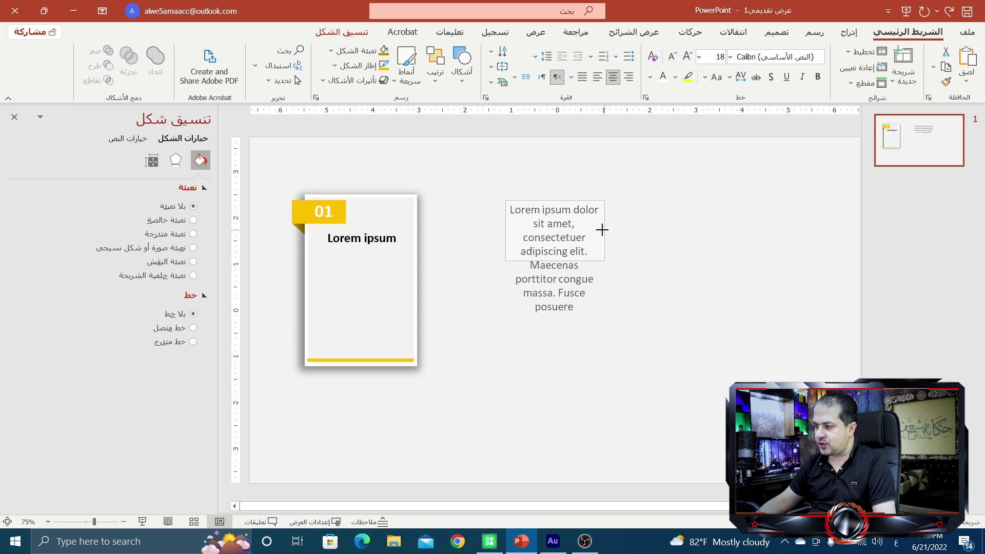
Set the paragraph to size 14 and fit its box inside the card below the heading.
{"action": "left_click_drag", "start_coordinate": [632, 230], "coordinate": [627, 230]}
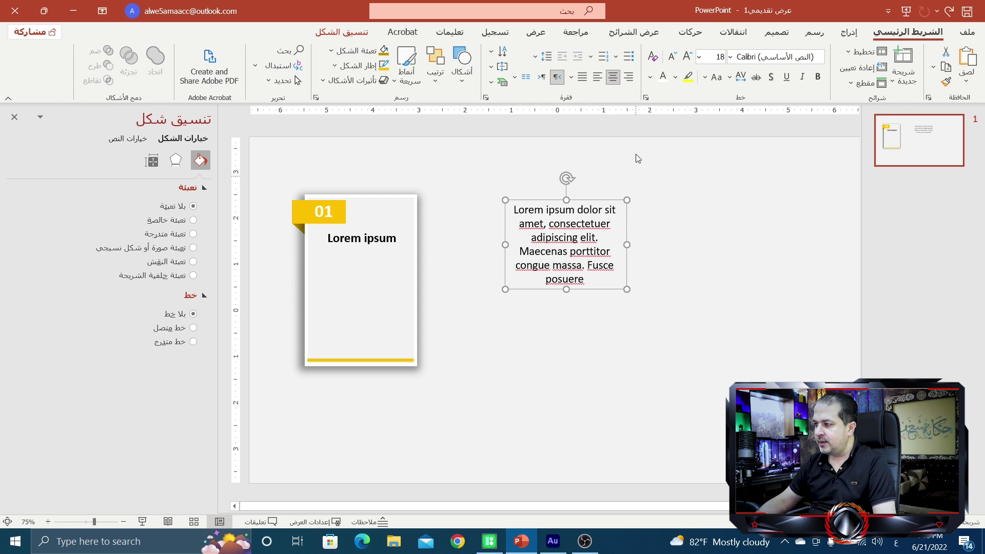
{"action": "left_click", "coordinate": [671, 56]}
{"action": "left_click", "coordinate": [670, 56]}
{"action": "left_click_drag", "start_coordinate": [603, 198], "coordinate": [399, 257]}
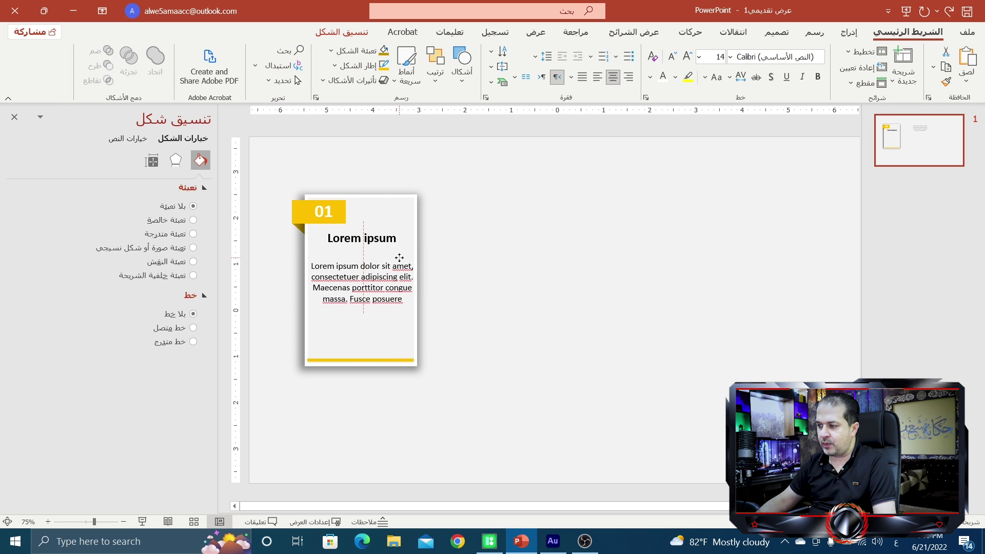
{"action": "left_click_drag", "start_coordinate": [415, 279], "coordinate": [386, 258]}
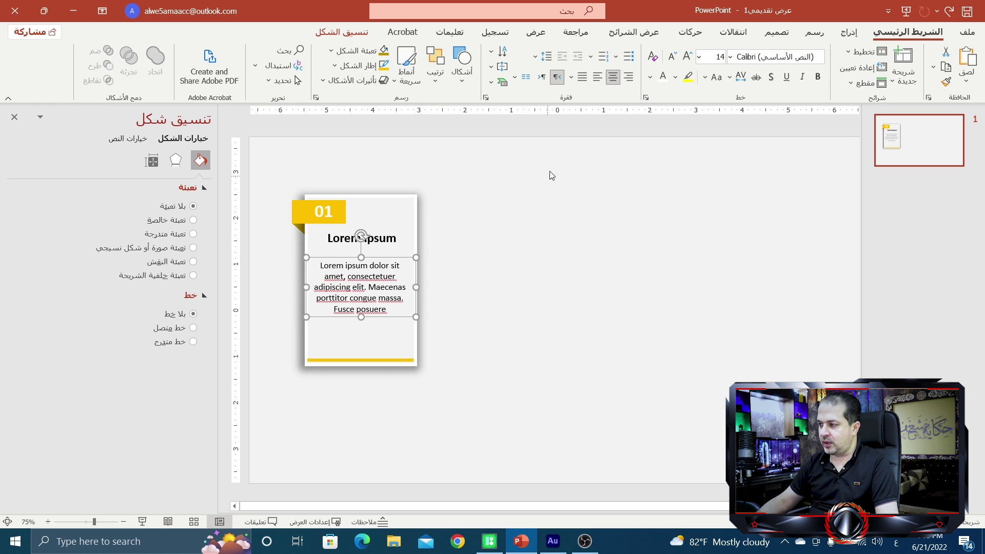
Colour the card's body paragraph grey and bring up the Icons8 Pichon icon browser.
{"action": "left_click", "coordinate": [649, 77]}
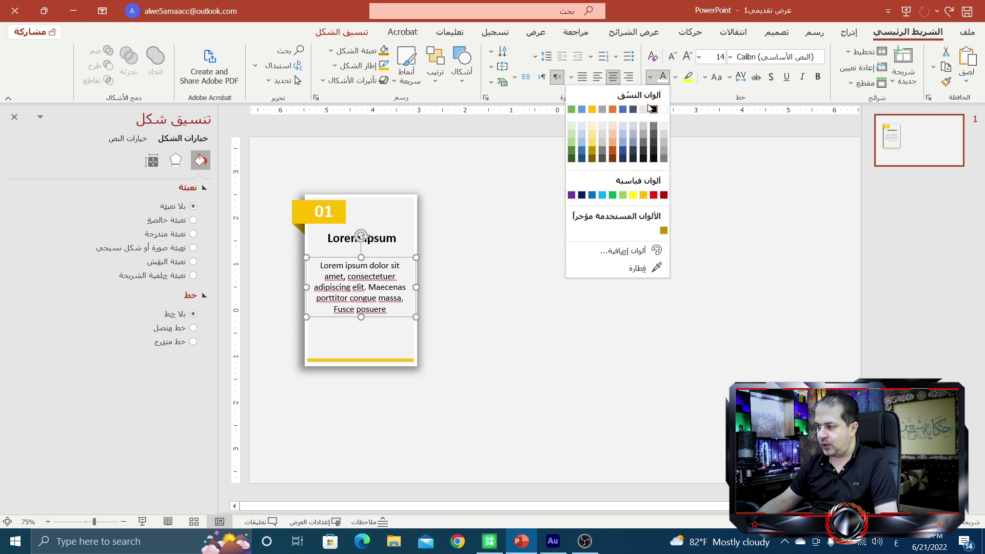
{"action": "left_click", "coordinate": [653, 137]}
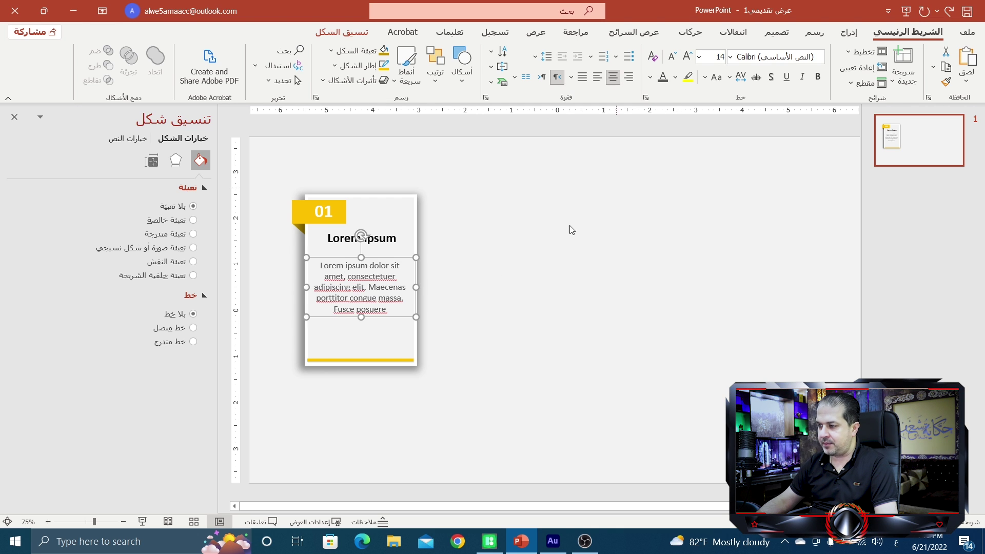
{"action": "left_click", "coordinate": [462, 292]}
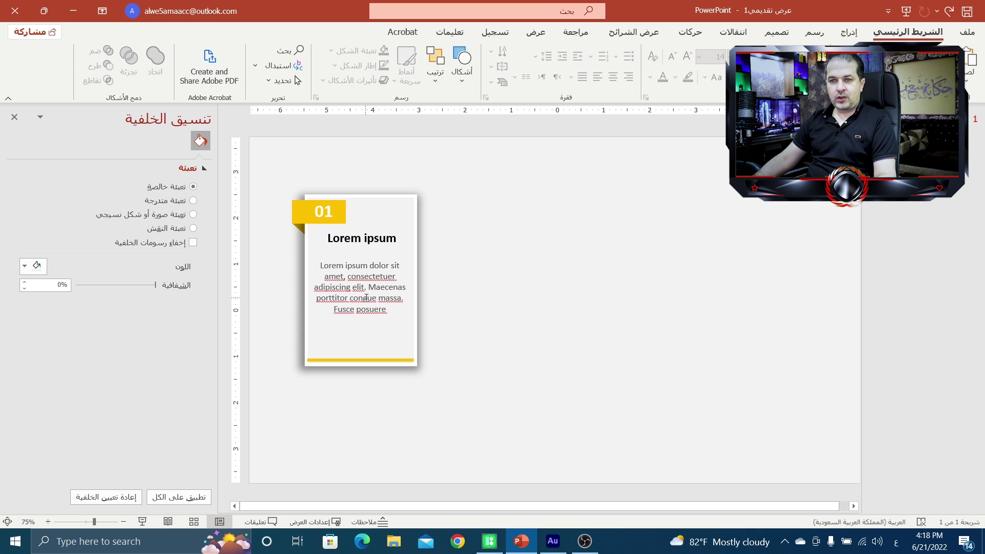
{"action": "left_click", "coordinate": [490, 536]}
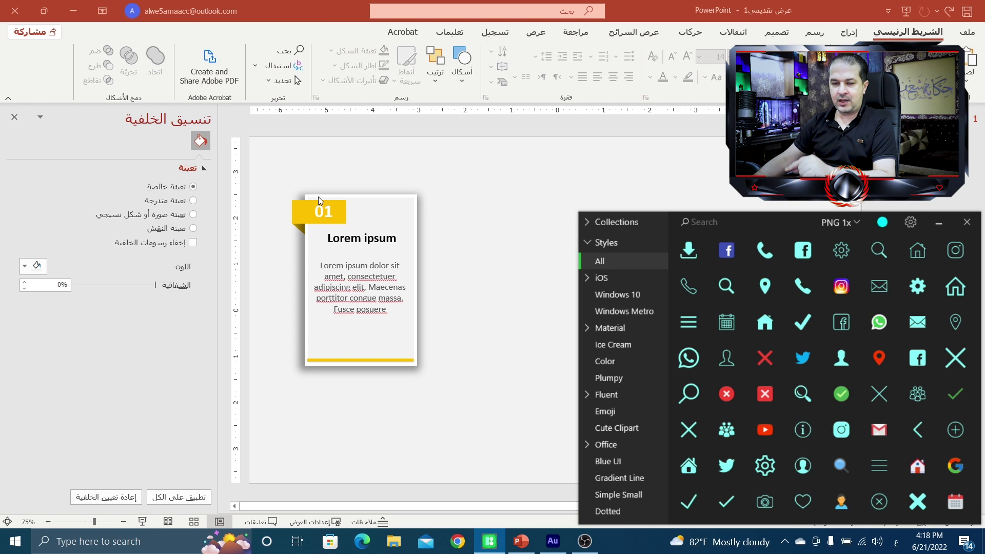
{"action": "left_click", "coordinate": [300, 216]}
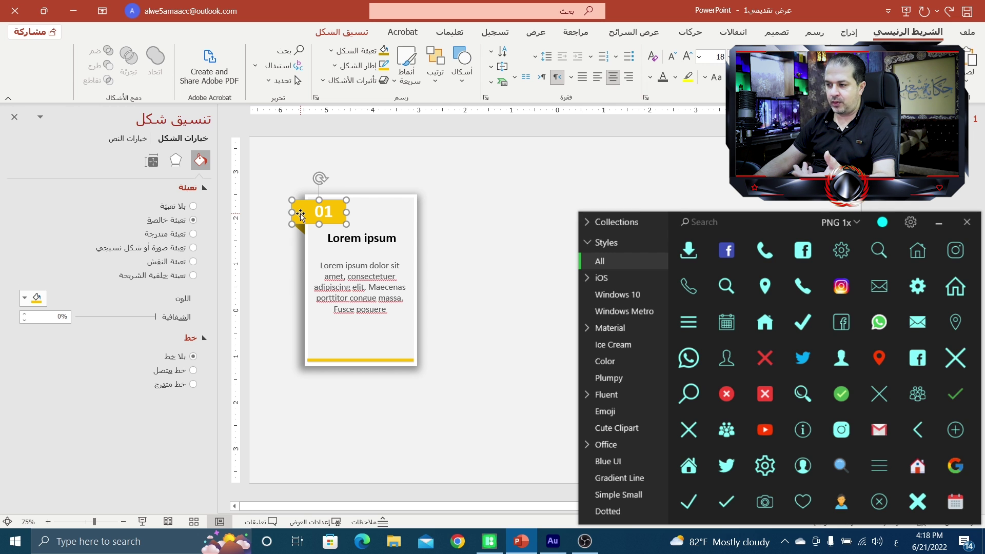
{"action": "right_click", "coordinate": [301, 215]}
{"action": "key", "text": "Escape"}
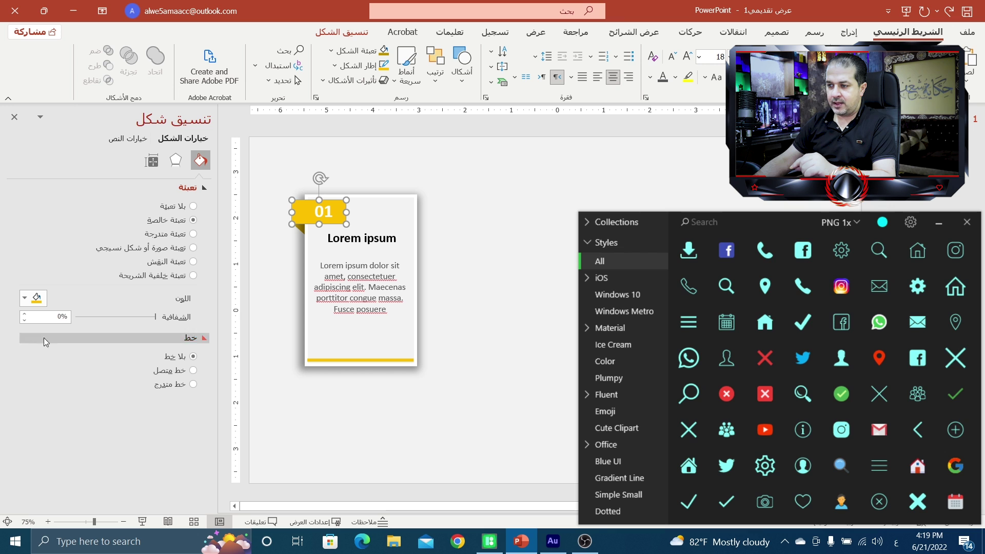
{"action": "left_click", "coordinate": [31, 301]}
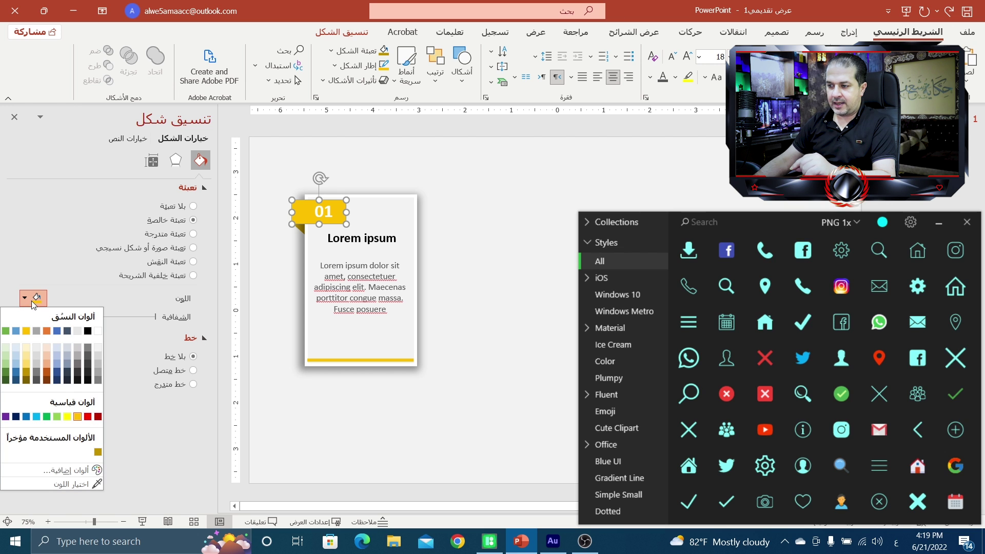
{"action": "left_click", "coordinate": [67, 470]}
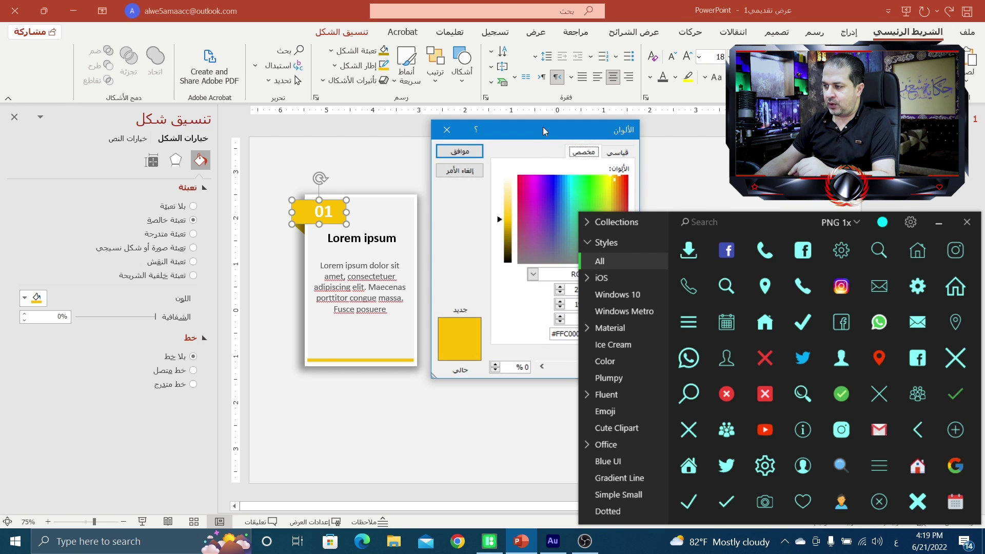
{"action": "left_click_drag", "start_coordinate": [543, 128], "coordinate": [479, 136]}
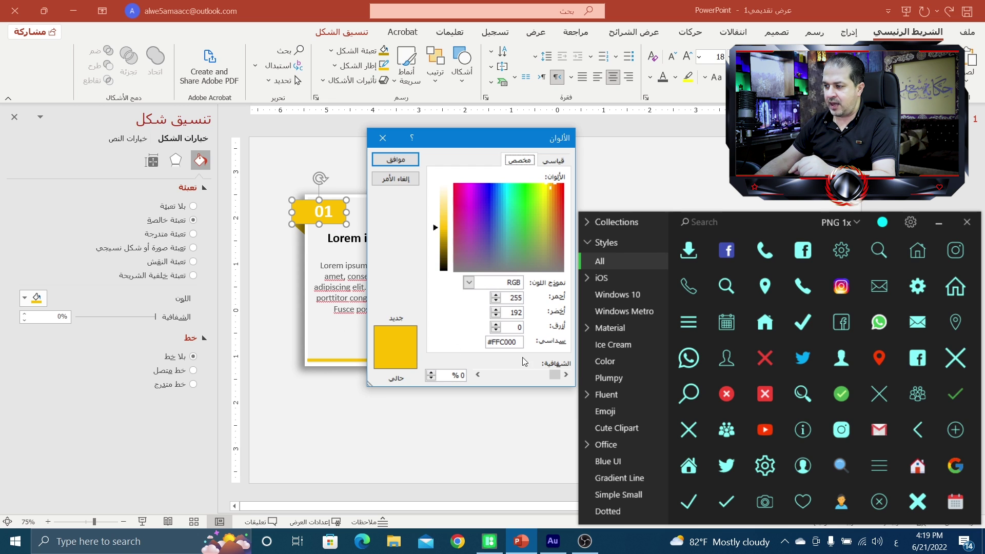
{"action": "double_click", "coordinate": [502, 342]}
{"action": "key", "text": "ctrl+c"}
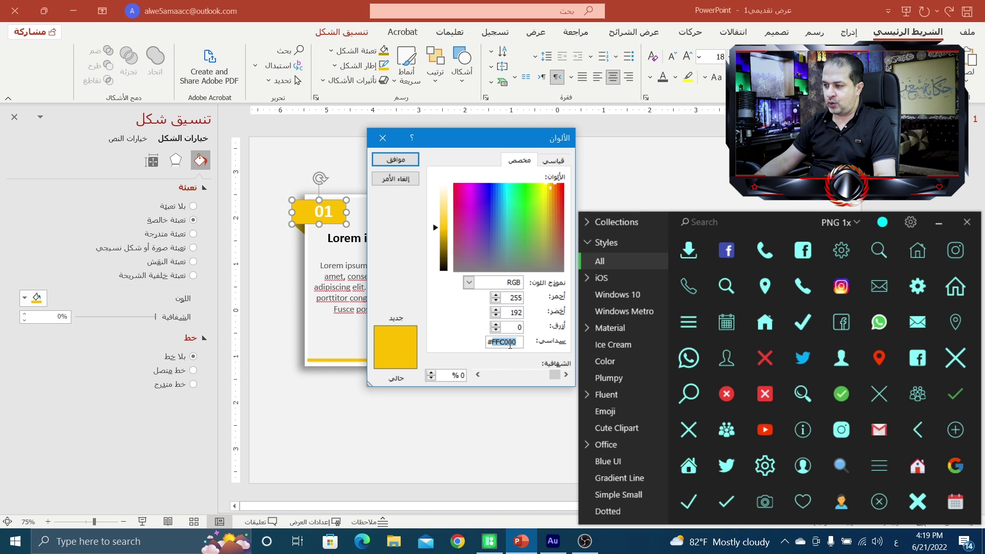
{"action": "left_click", "coordinate": [409, 180]}
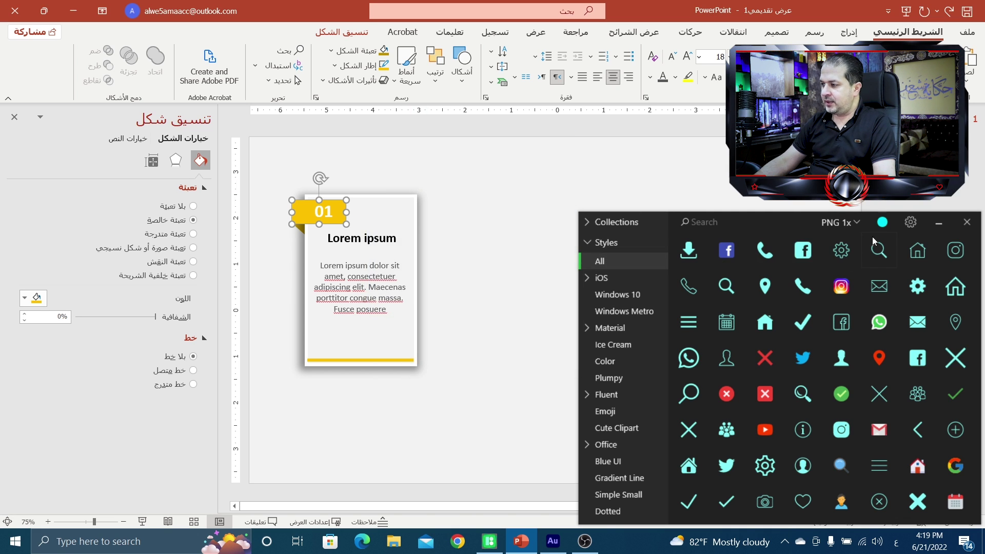
Set Pichon's icon colour to the label's yellow, FFC000.
{"action": "left_click", "coordinate": [883, 222]}
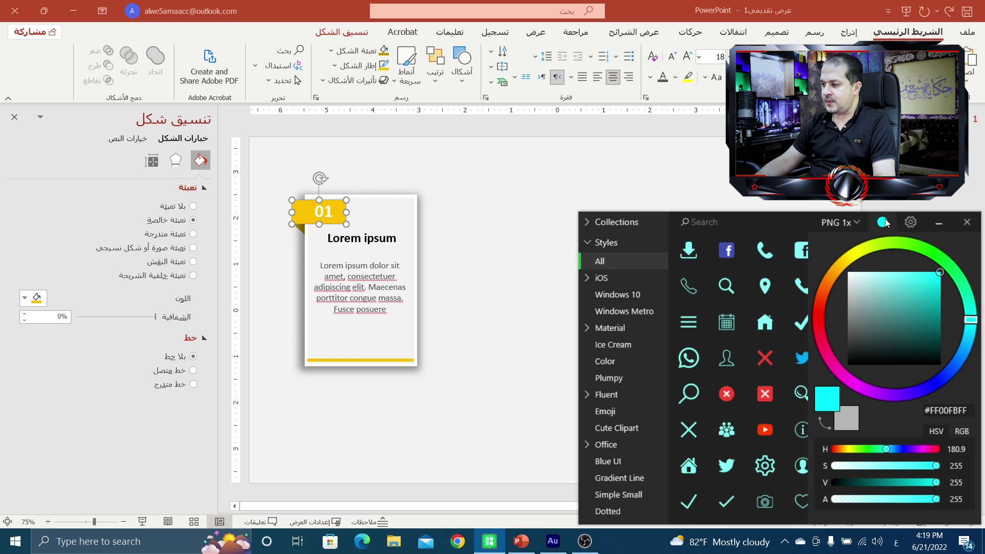
{"action": "double_click", "coordinate": [949, 410]}
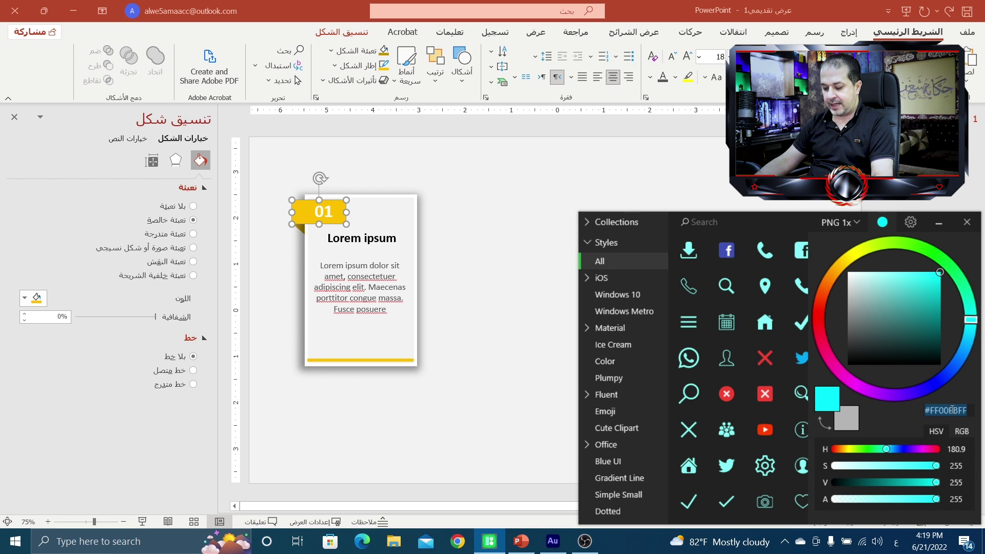
{"action": "key", "text": "ctrl+v"}
{"action": "key", "text": "Return"}
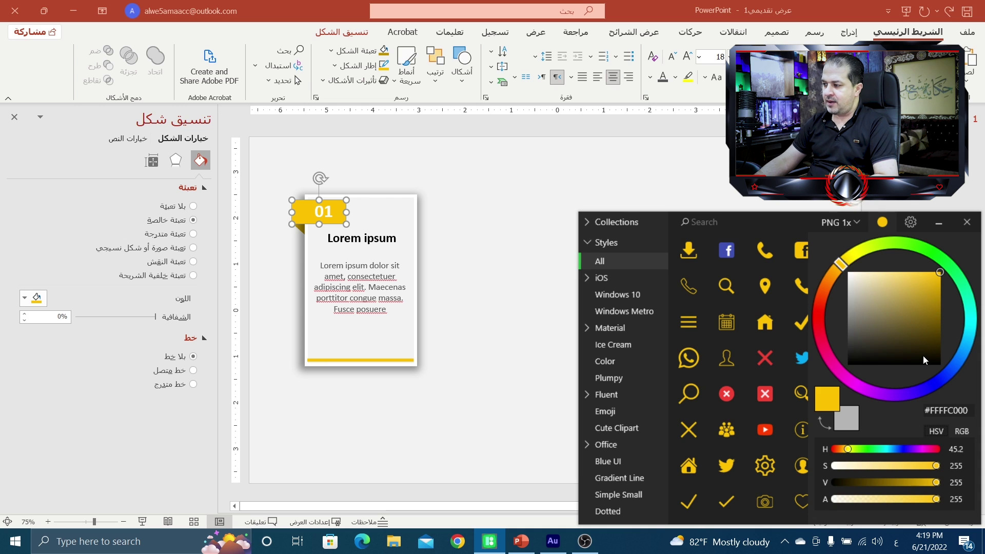
{"action": "left_click", "coordinate": [802, 223]}
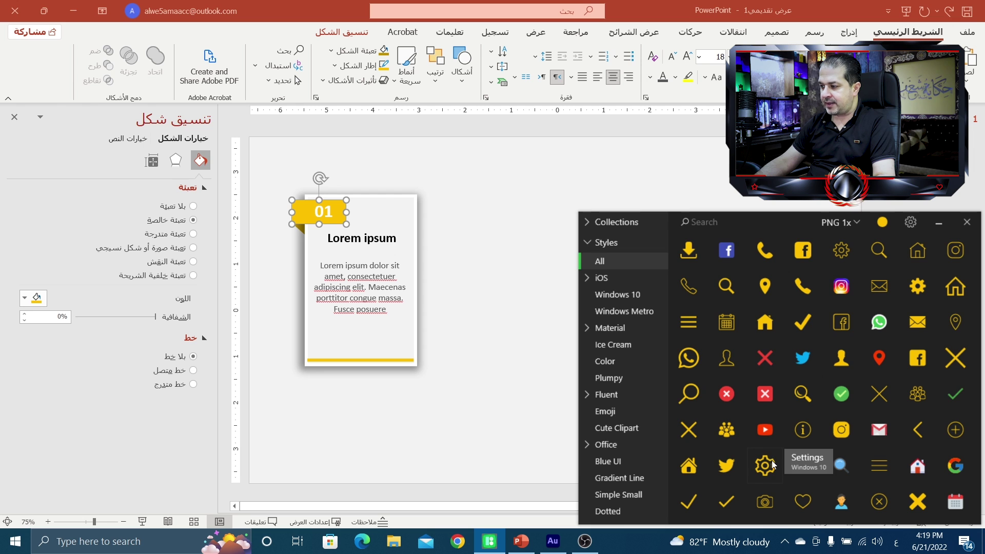
Undo a low-resolution test gear on the slide and set export to PNG at a custom 500 px.
{"action": "mouse_move", "coordinate": [637, 418]}
{"action": "left_mouse_down"}
{"action": "mouse_move", "coordinate": [556, 311]}
{"action": "mouse_move", "coordinate": [468, 367]}
{"action": "left_mouse_up"}
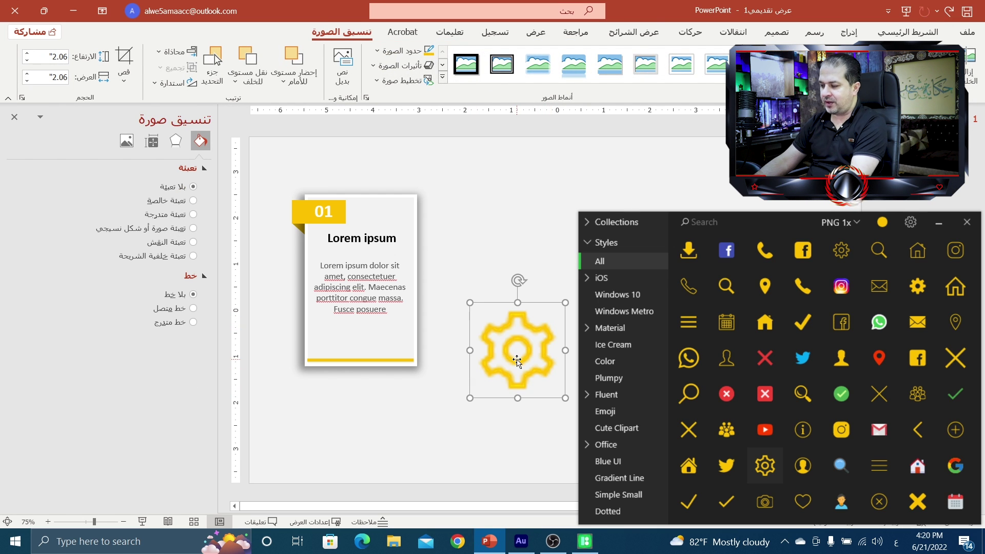
{"action": "key", "text": "ctrl+z"}
{"action": "key", "text": "ctrl+z"}
{"action": "left_click", "coordinate": [855, 222]}
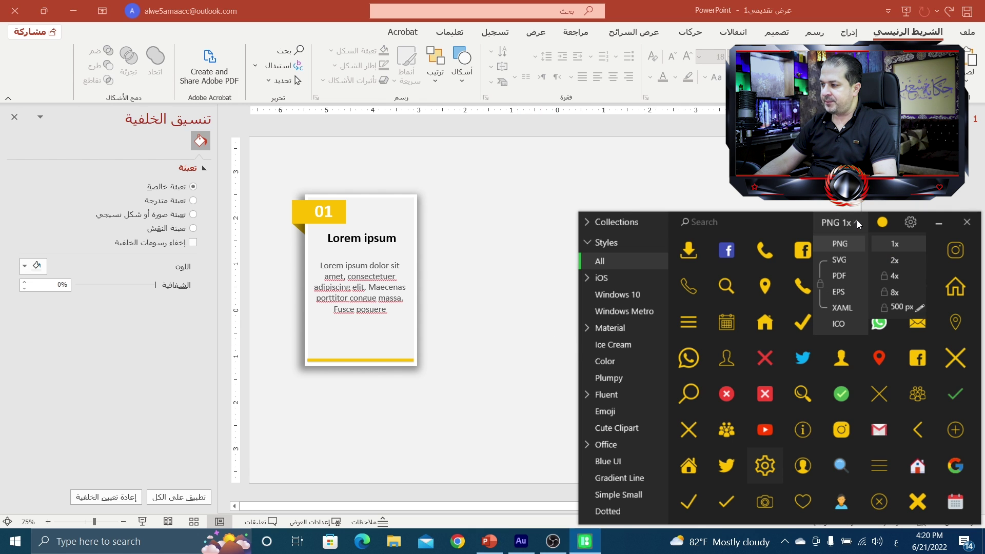
{"action": "left_click", "coordinate": [920, 309]}
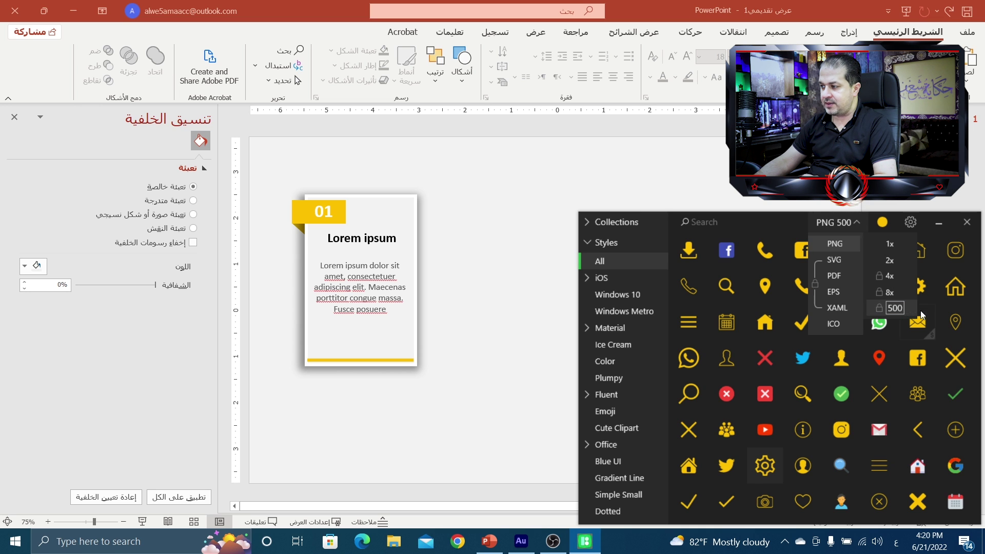
{"action": "left_click", "coordinate": [893, 307]}
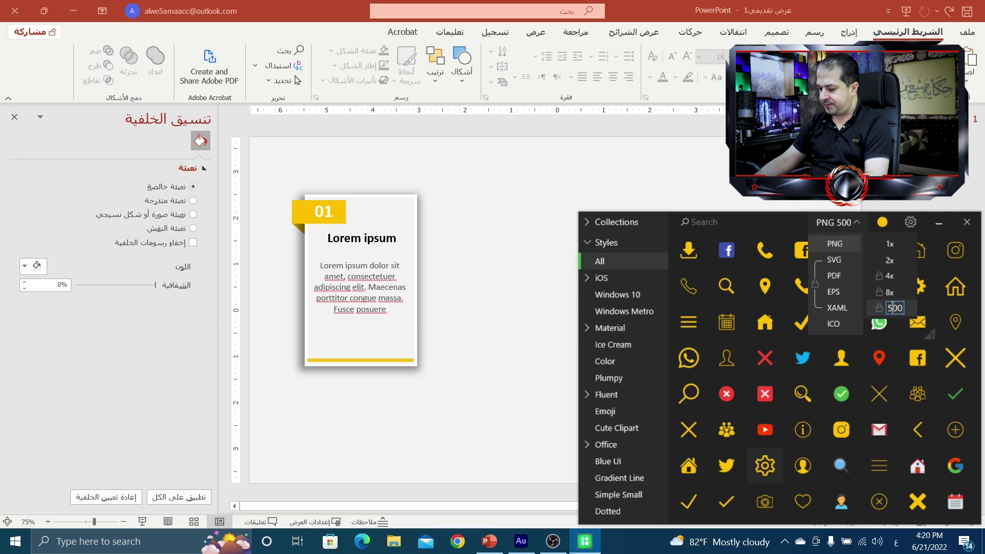
{"action": "key", "text": "Return"}
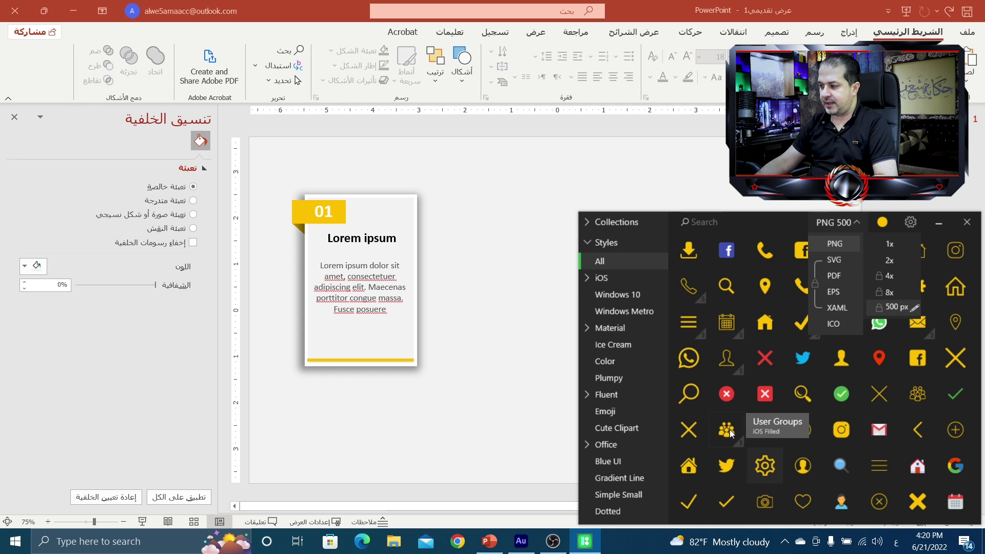
Place the yellow gear icon on the slide, shrinking it to about 0.65" above the card's bottom line.
{"action": "left_click_drag", "start_coordinate": [762, 461], "coordinate": [530, 275]}
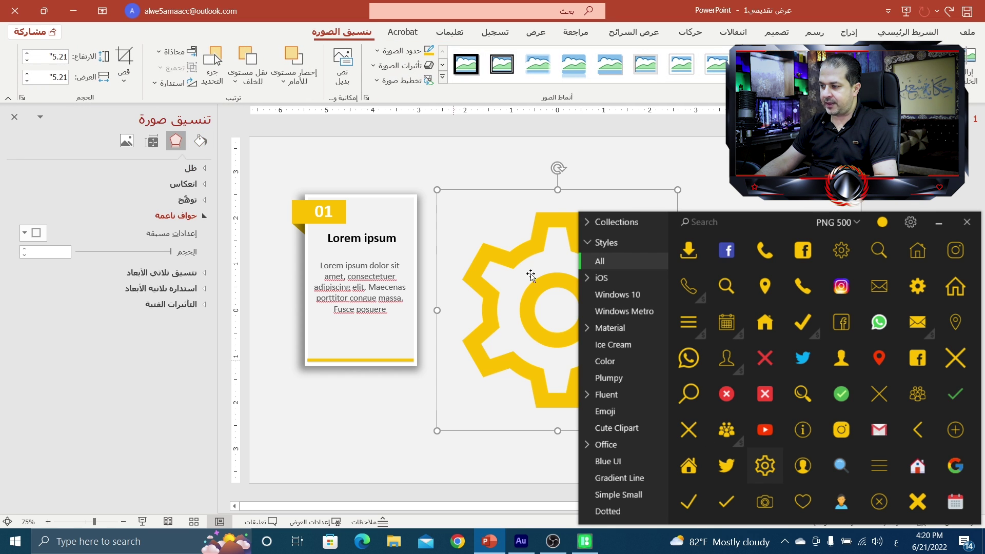
{"action": "left_click_drag", "start_coordinate": [434, 190], "coordinate": [539, 294]}
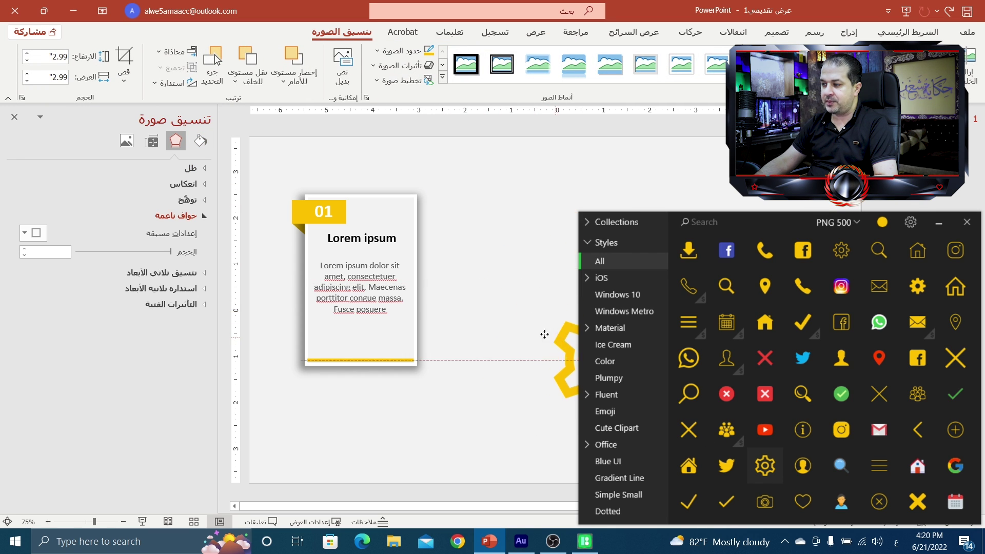
{"action": "left_click_drag", "start_coordinate": [551, 339], "coordinate": [392, 318]}
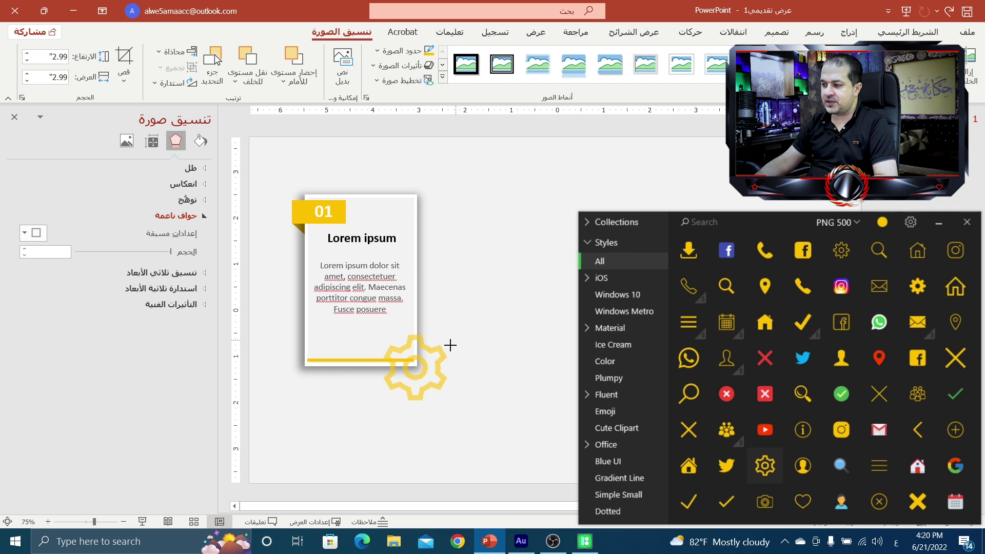
{"action": "left_click_drag", "start_coordinate": [514, 268], "coordinate": [431, 352]}
{"action": "left_click_drag", "start_coordinate": [415, 390], "coordinate": [369, 347]}
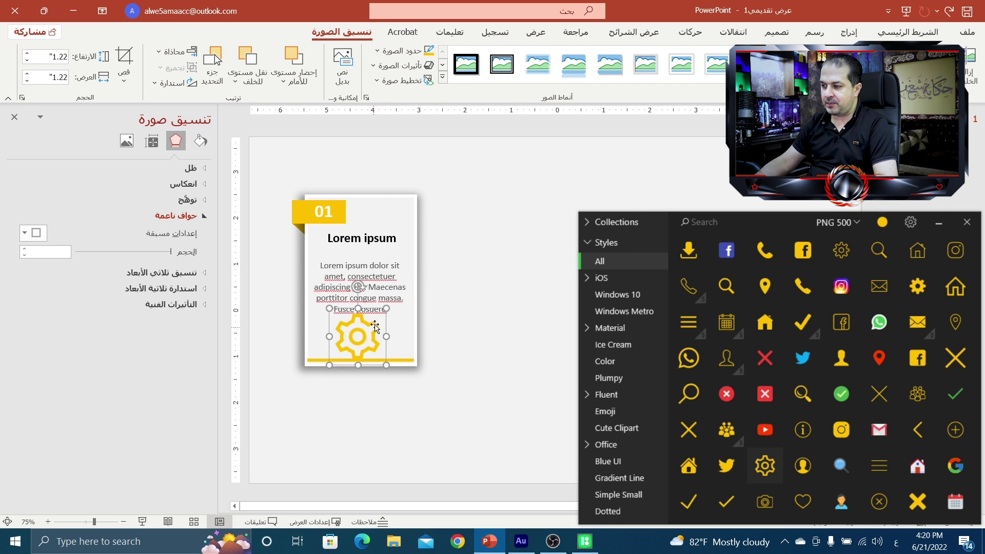
{"action": "left_click_drag", "start_coordinate": [386, 307], "coordinate": [355, 336]}
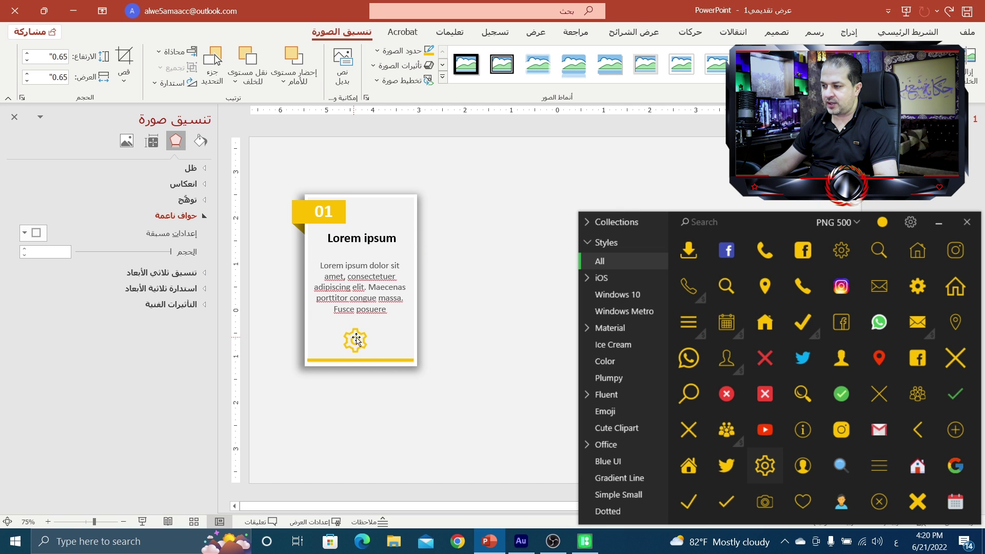
{"action": "left_click", "coordinate": [460, 333]}
{"action": "left_click", "coordinate": [939, 222]}
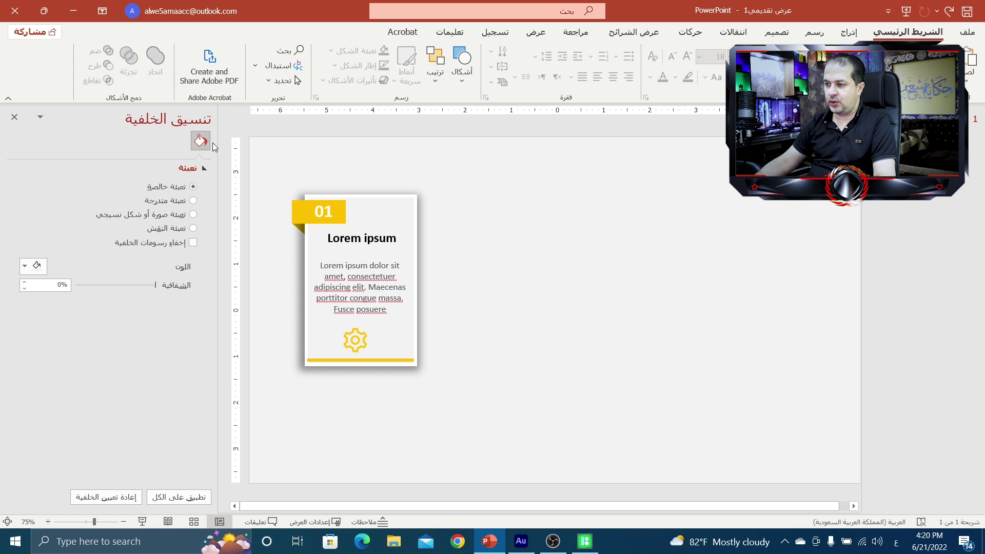
Group all the 01 card's shapes into one object and nudge it slightly left and down.
{"action": "left_click_drag", "start_coordinate": [262, 149], "coordinate": [522, 444]}
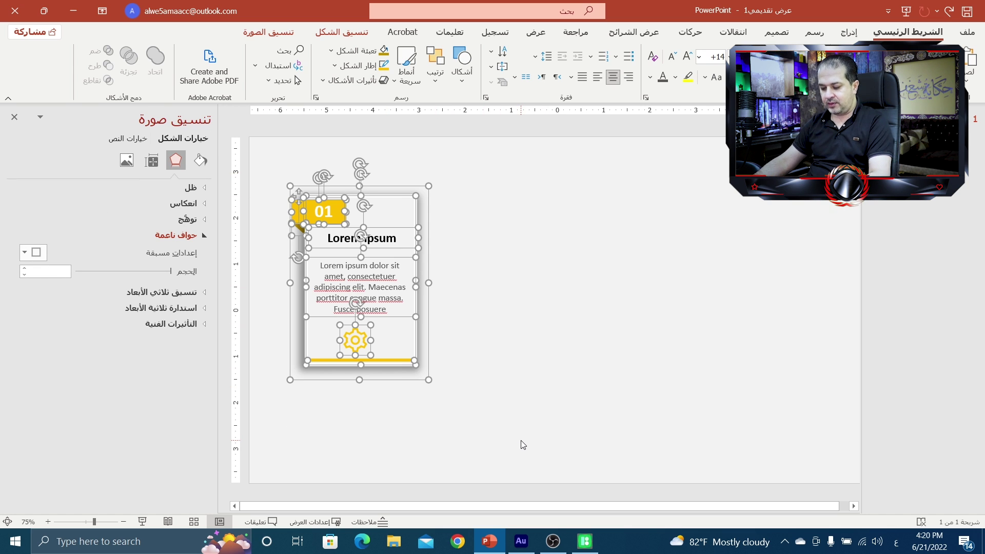
{"action": "key", "text": "ctrl+g"}
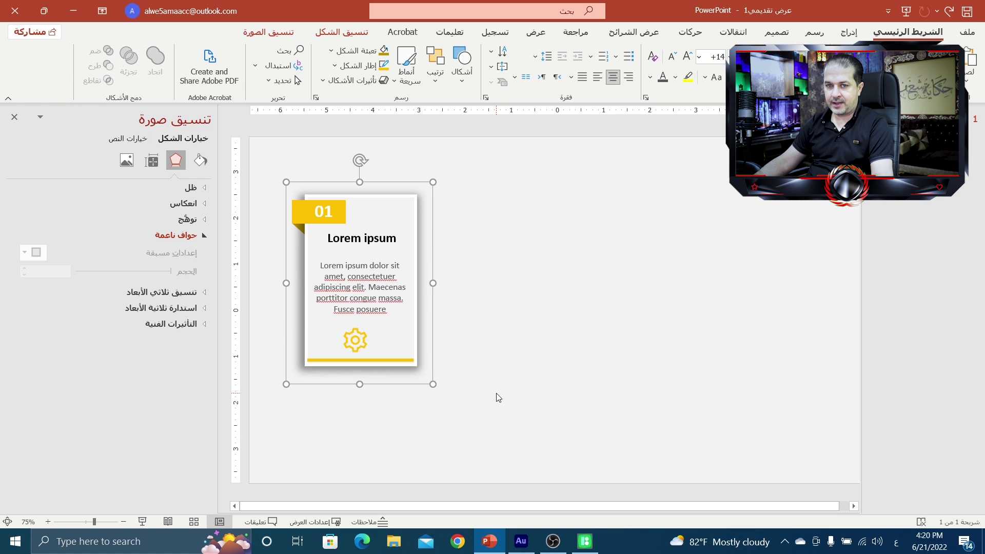
{"action": "left_click_drag", "start_coordinate": [411, 386], "coordinate": [388, 393]}
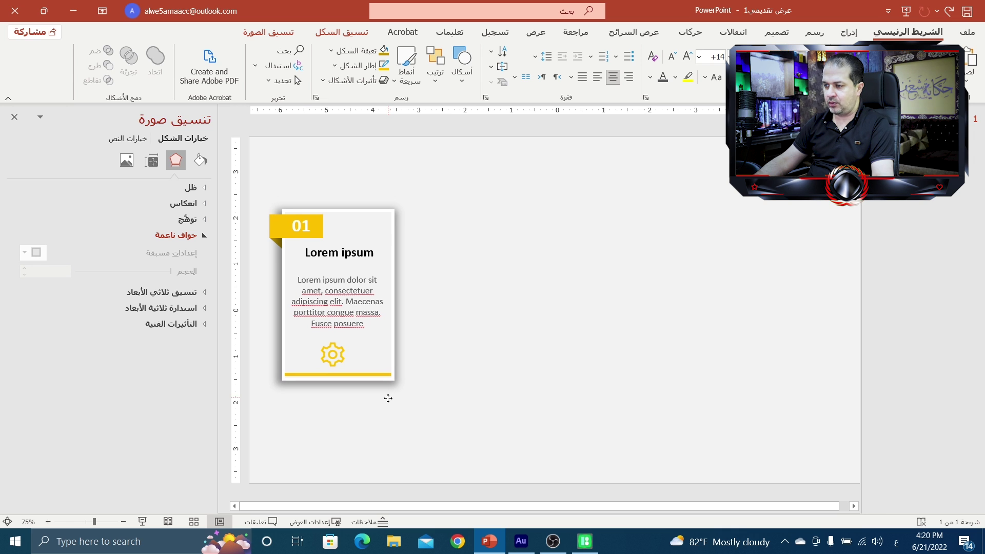
{"action": "left_click_drag", "start_coordinate": [389, 393], "coordinate": [534, 399]}
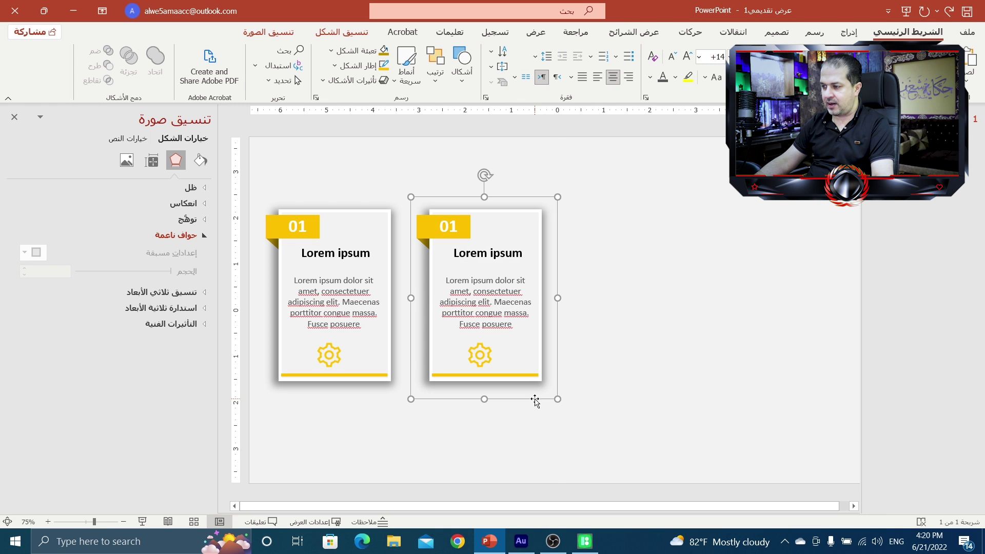
Duplicate the grouped card to the right and select the cards together.
{"action": "left_click_drag", "start_coordinate": [535, 399], "coordinate": [833, 380]}
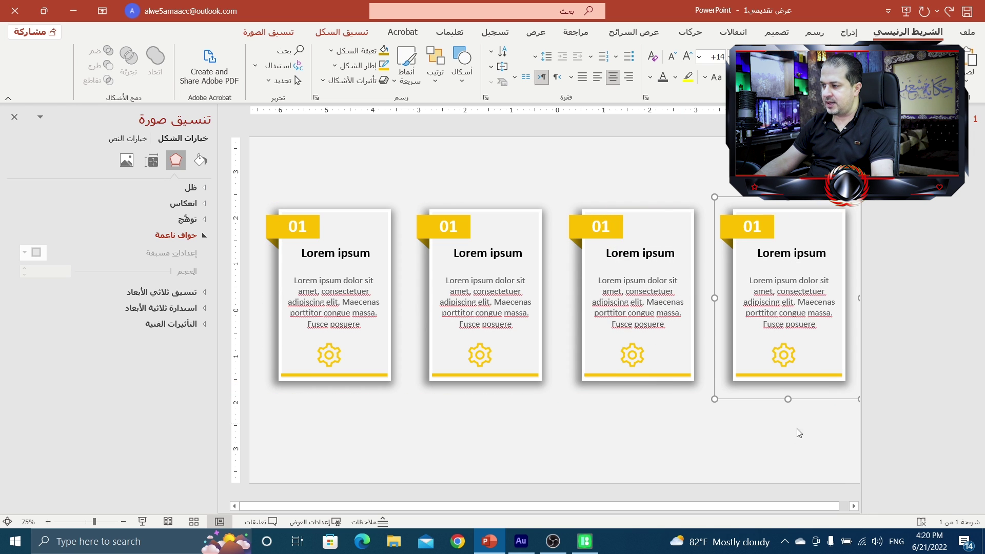
{"action": "left_click", "coordinate": [645, 318], "text": "shift"}
{"action": "left_click", "coordinate": [482, 314], "text": "shift"}
Distribute the four cards horizontally, group them, and scale the row to about 11.78" by 3.84".
{"action": "left_click", "coordinate": [334, 313], "text": "shift"}
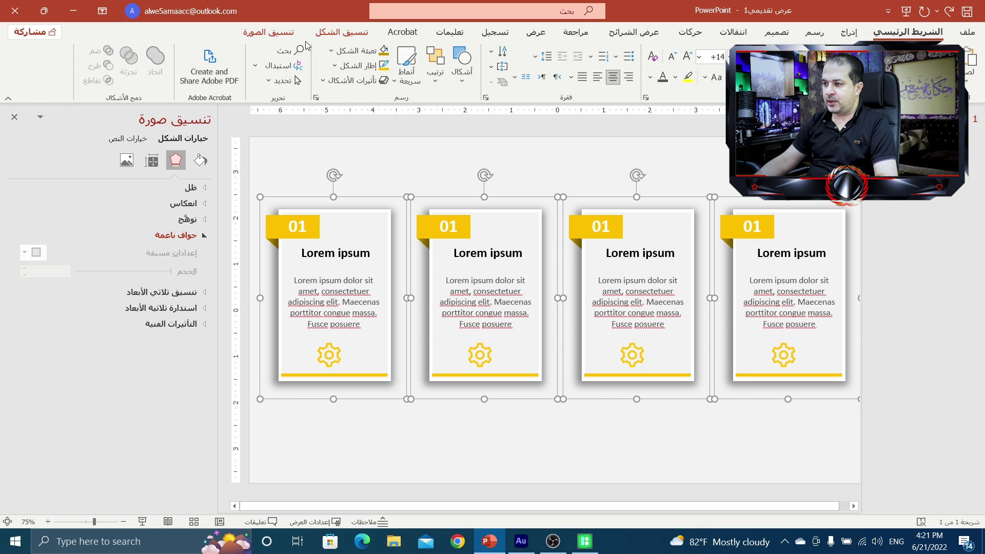
{"action": "left_click", "coordinate": [256, 33]}
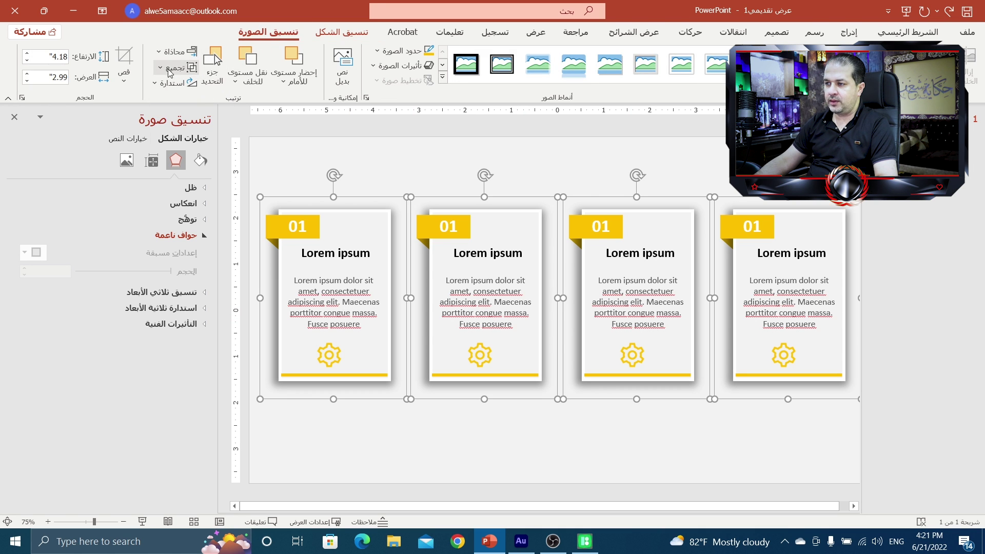
{"action": "left_click", "coordinate": [171, 53]}
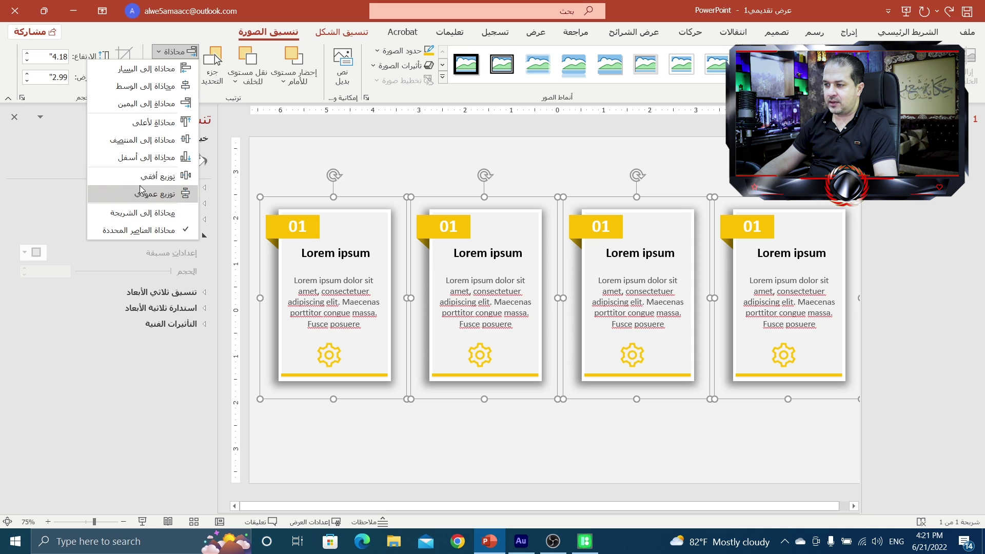
{"action": "left_click", "coordinate": [154, 176]}
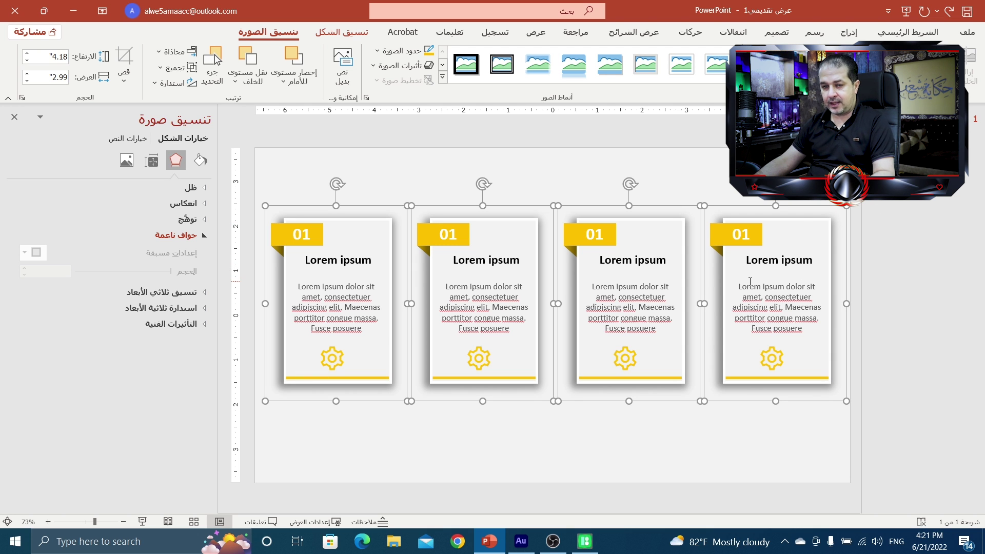
{"action": "key", "text": "ctrl+g"}
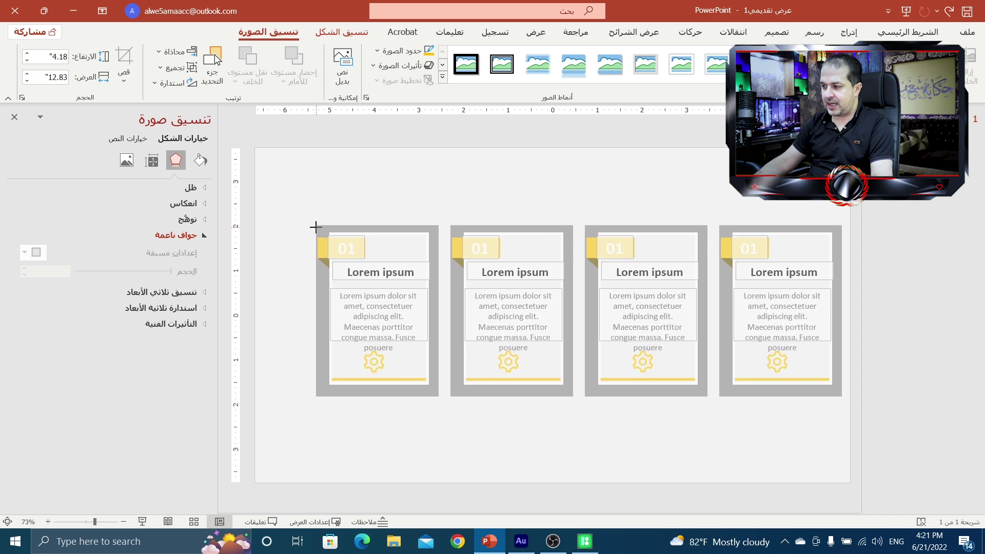
{"action": "left_click", "coordinate": [513, 249]}
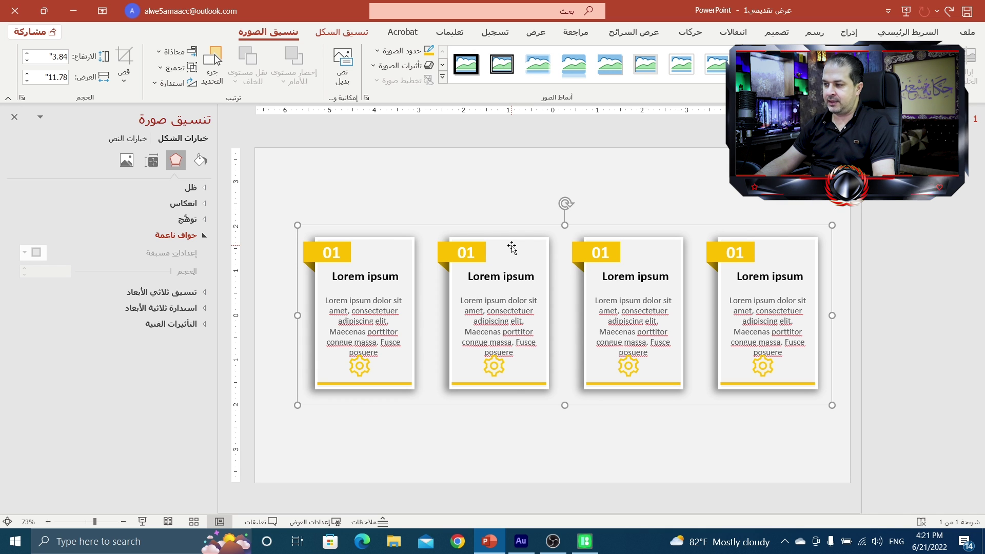
Ungroup the row back into four separate cards.
{"action": "right_click", "coordinate": [521, 246]}
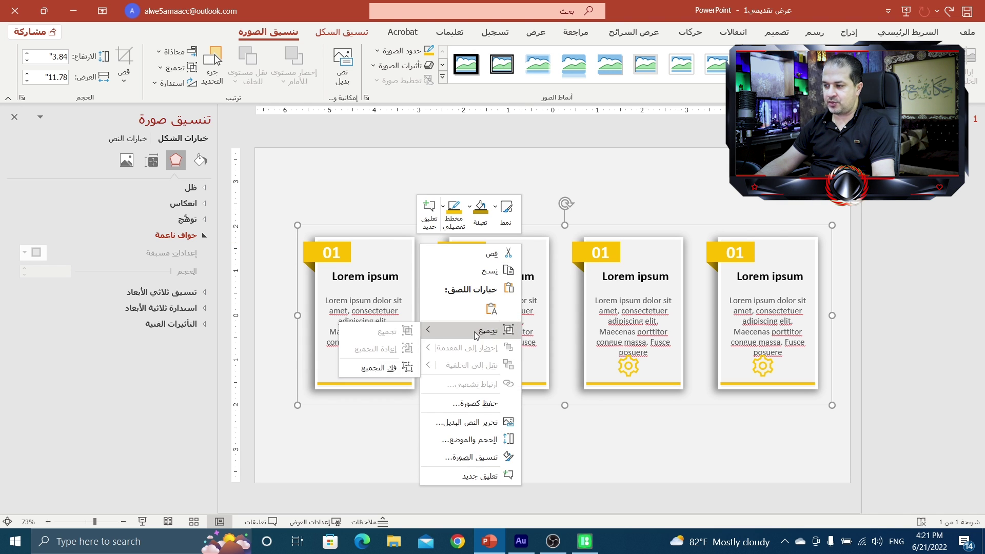
{"action": "mouse_move", "coordinate": [469, 331]}
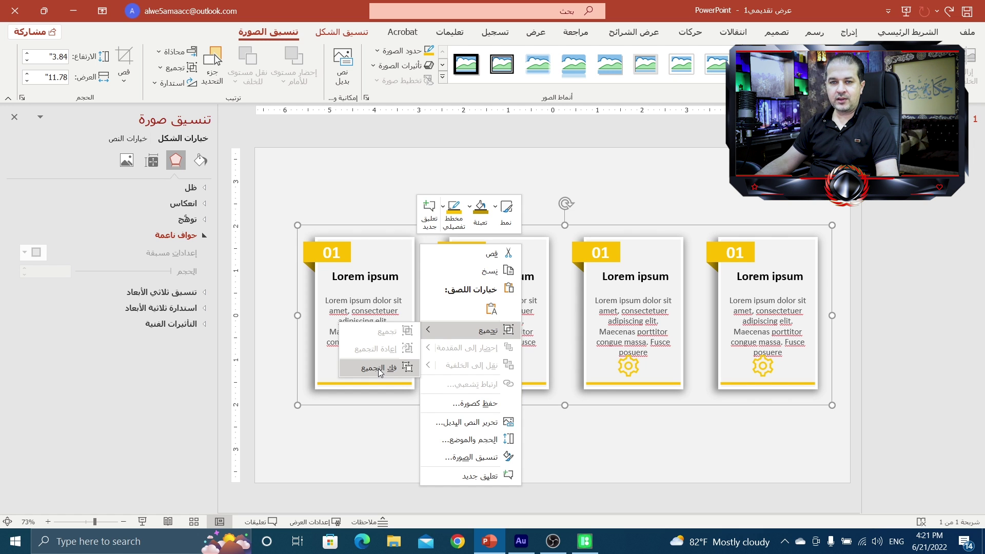
{"action": "left_click", "coordinate": [379, 369]}
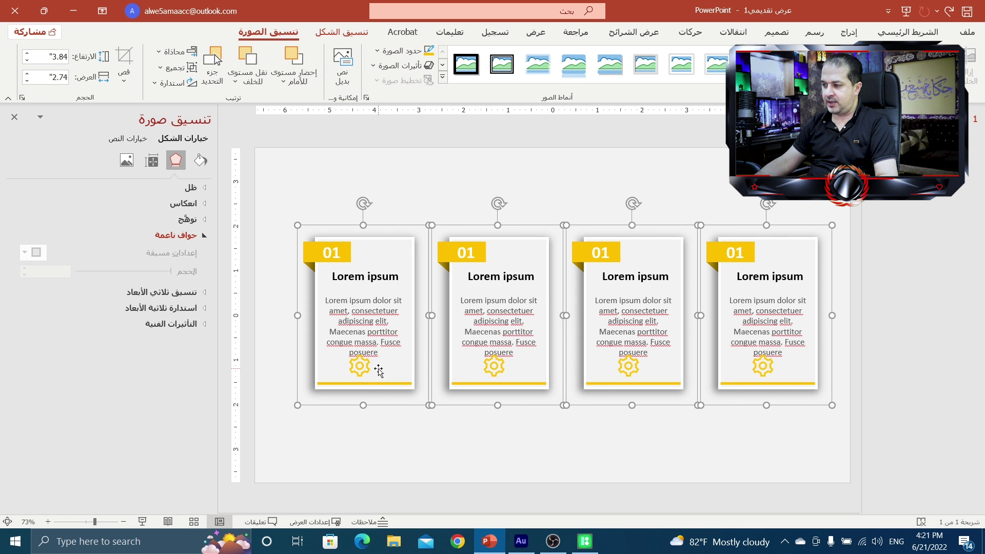
{"action": "left_click", "coordinate": [559, 192]}
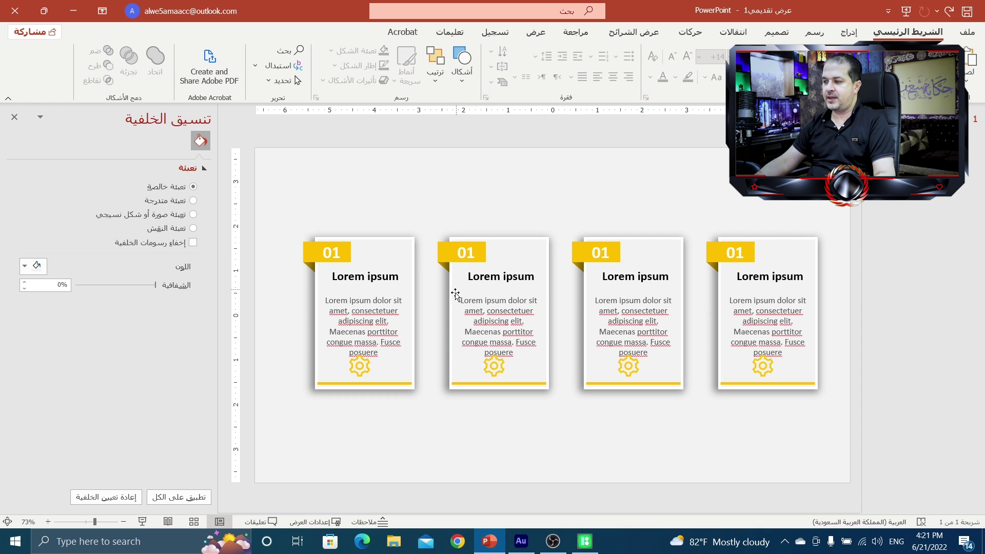
Fill the second card's 01 label with light blue.
{"action": "left_click", "coordinate": [459, 252]}
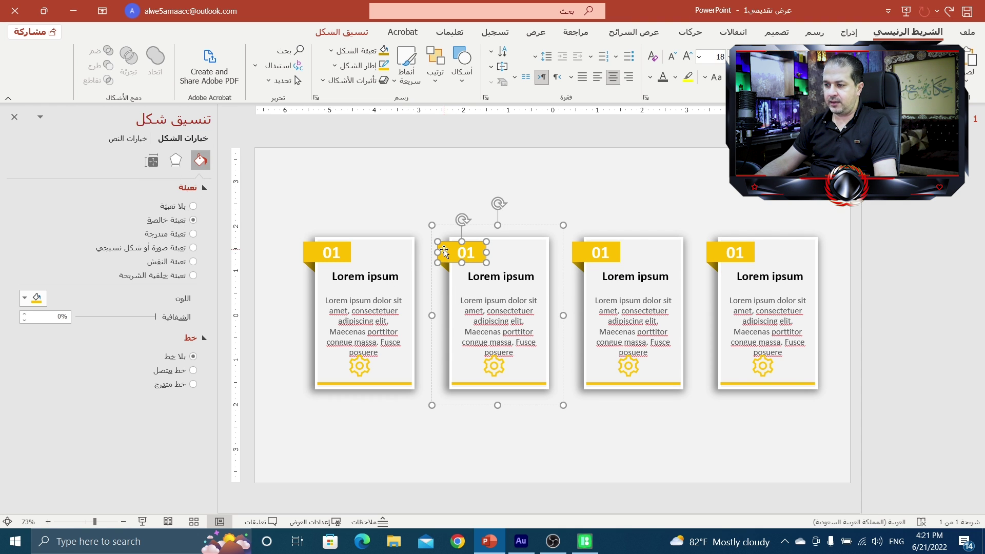
{"action": "left_click", "coordinate": [24, 298]}
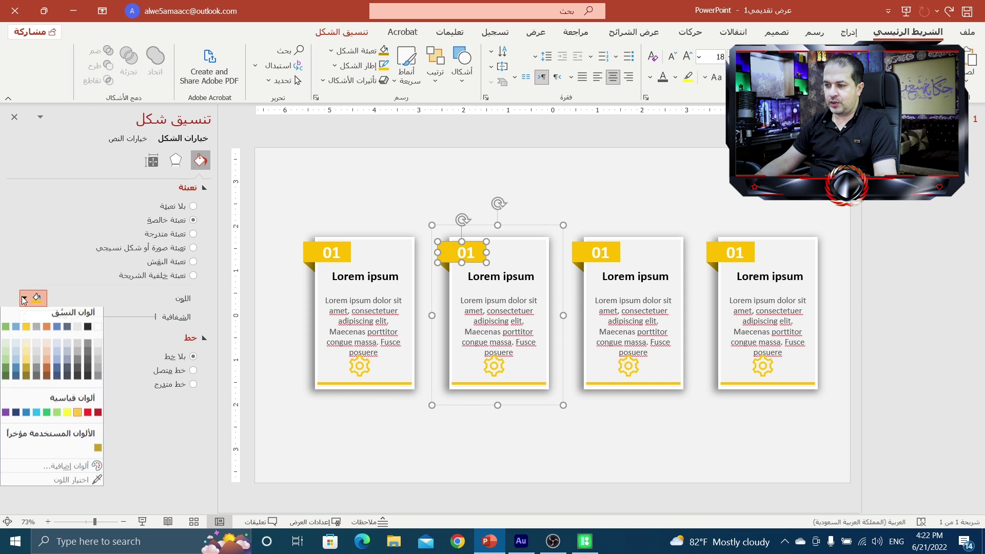
{"action": "left_click", "coordinate": [36, 416]}
{"action": "left_click", "coordinate": [444, 267]}
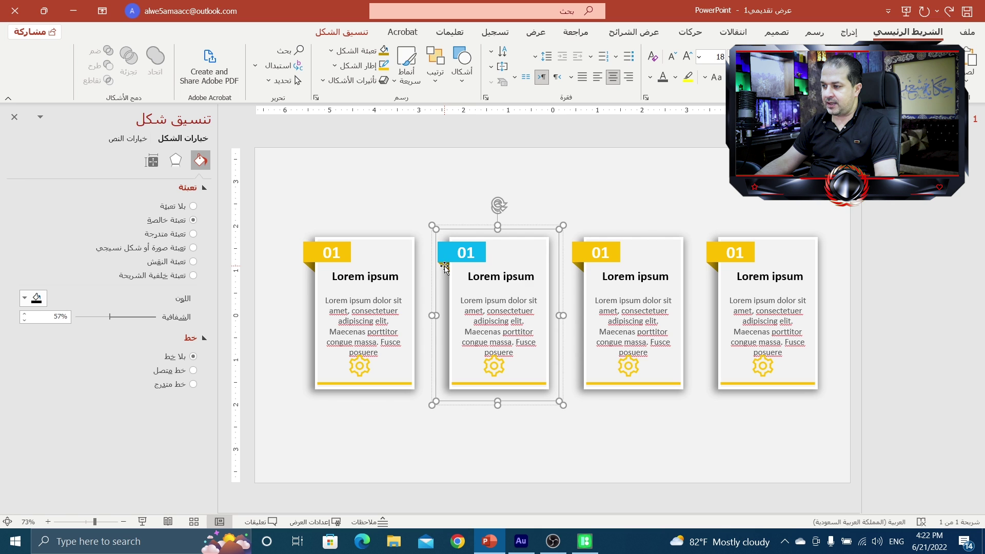
Nudge the blue-labelled card back into line with the other cards.
{"action": "scroll", "coordinate": [445, 265], "scroll_direction": "up", "scroll_amount": 3}
{"action": "scroll", "coordinate": [444, 265], "scroll_direction": "up", "scroll_amount": 10}
{"action": "scroll", "coordinate": [451, 259], "scroll_direction": "down", "scroll_amount": 7}
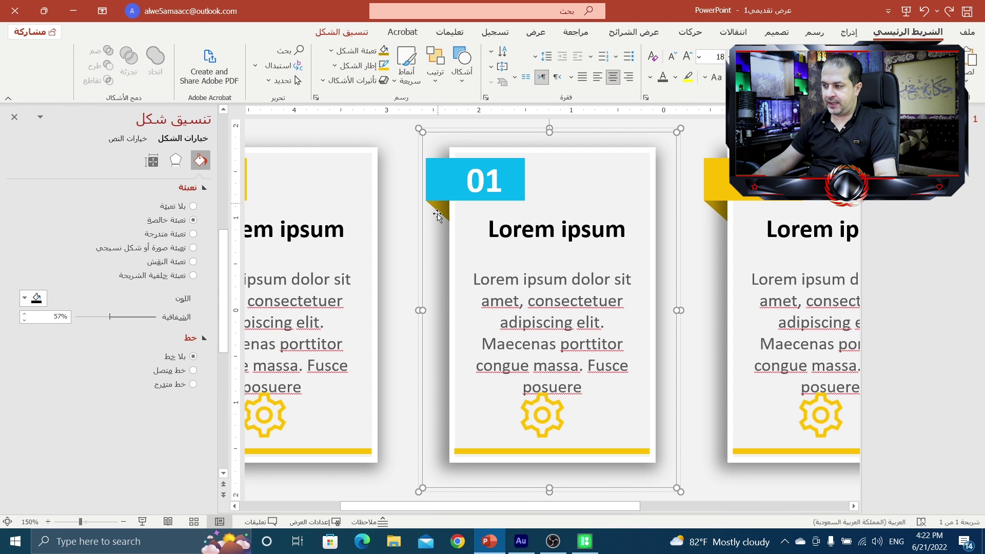
{"action": "left_click_drag", "start_coordinate": [440, 219], "coordinate": [434, 217]}
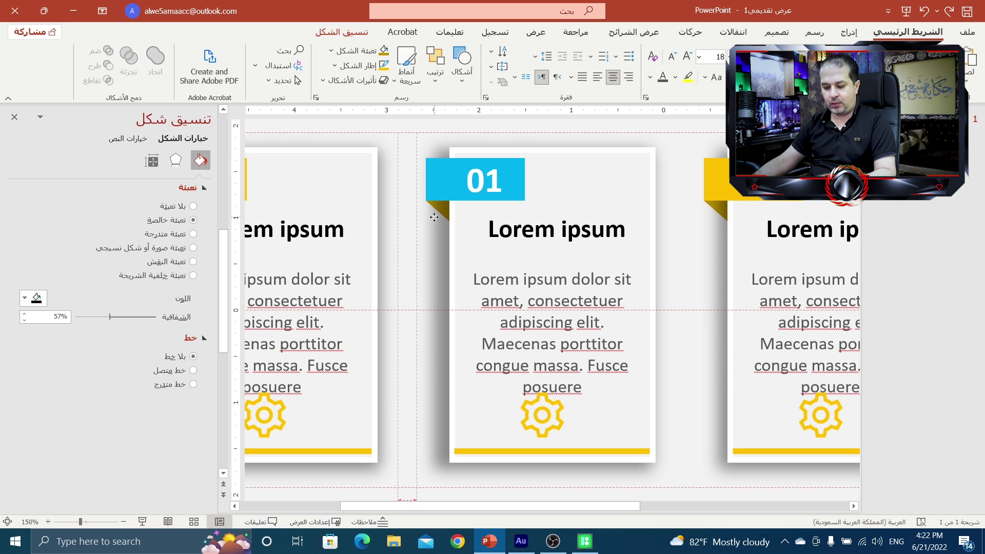
{"action": "left_click_drag", "start_coordinate": [433, 217], "coordinate": [435, 219]}
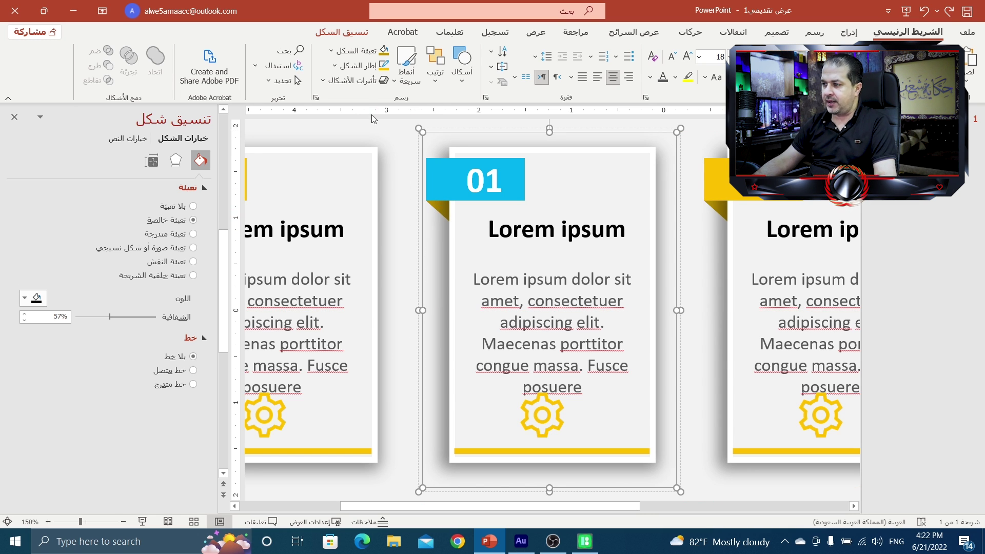
Fill the blue card's folded corner triangle with a darker teal through More Colors.
{"action": "left_click", "coordinate": [354, 34]}
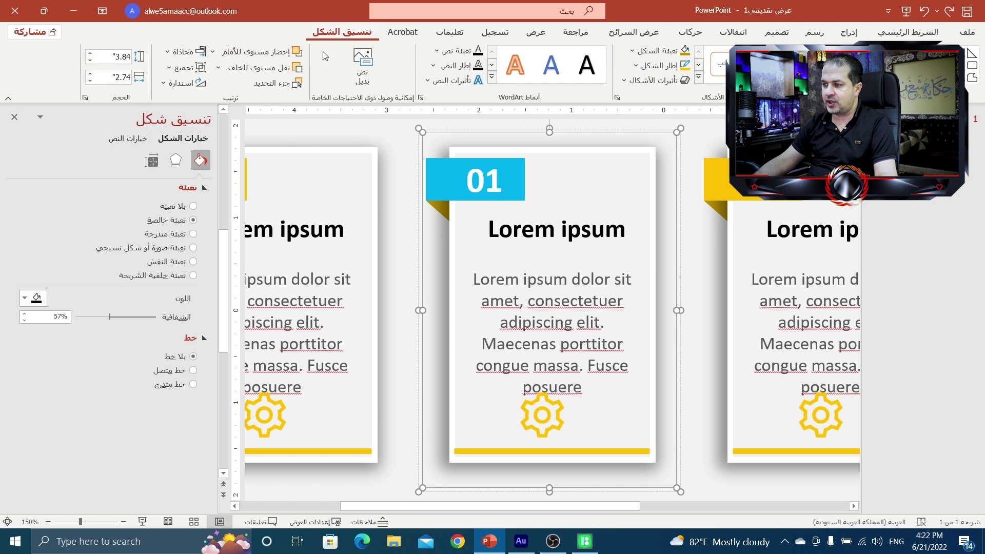
{"action": "left_click", "coordinate": [272, 85]}
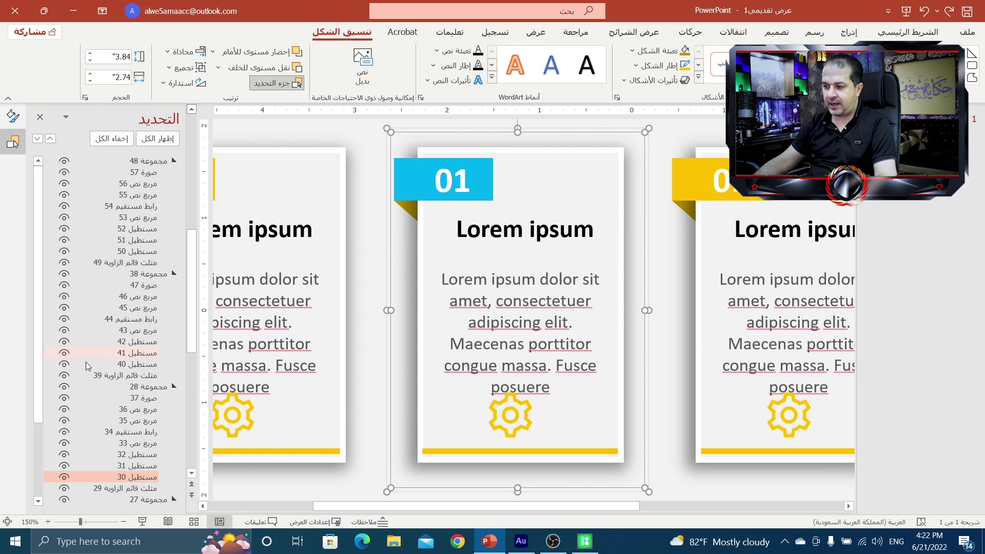
{"action": "left_click", "coordinate": [123, 490]}
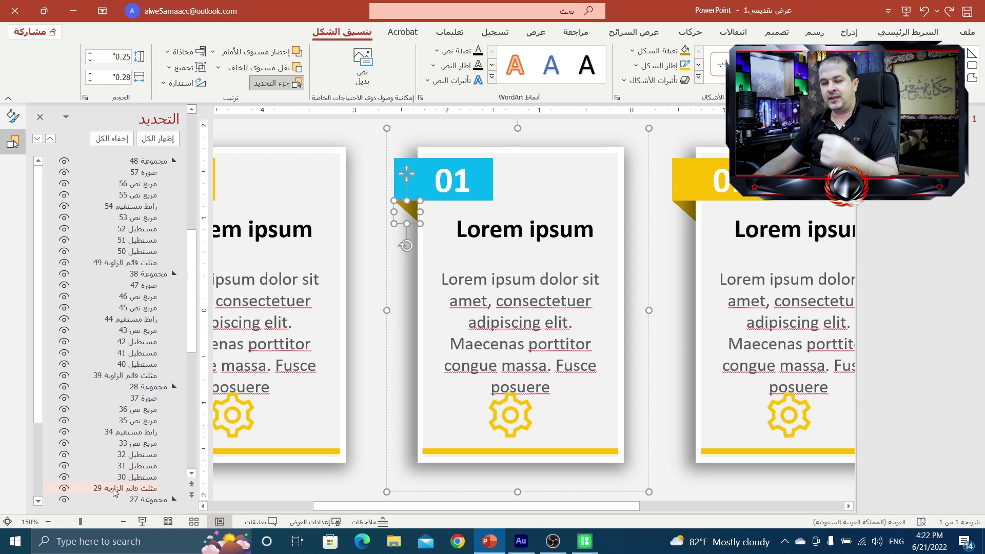
{"action": "scroll", "coordinate": [112, 482], "scroll_direction": "down", "scroll_amount": 1}
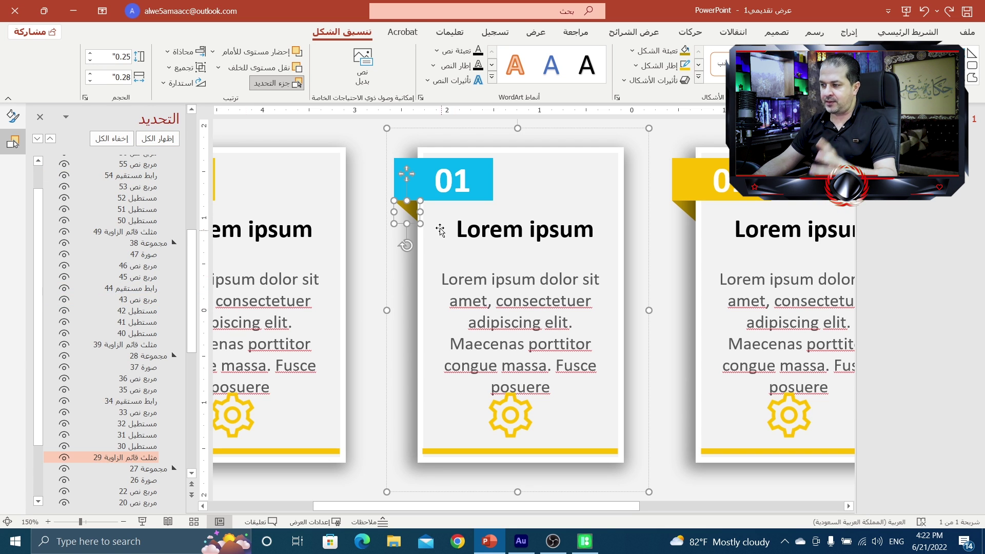
{"action": "left_click", "coordinate": [16, 119]}
{"action": "left_click", "coordinate": [61, 296]}
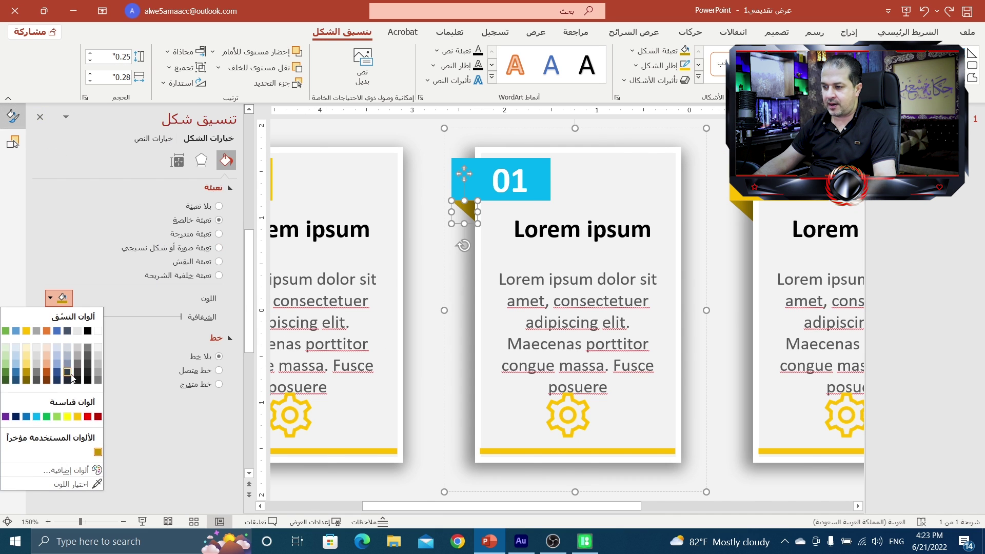
{"action": "left_click", "coordinate": [41, 419]}
{"action": "left_click", "coordinate": [59, 302]}
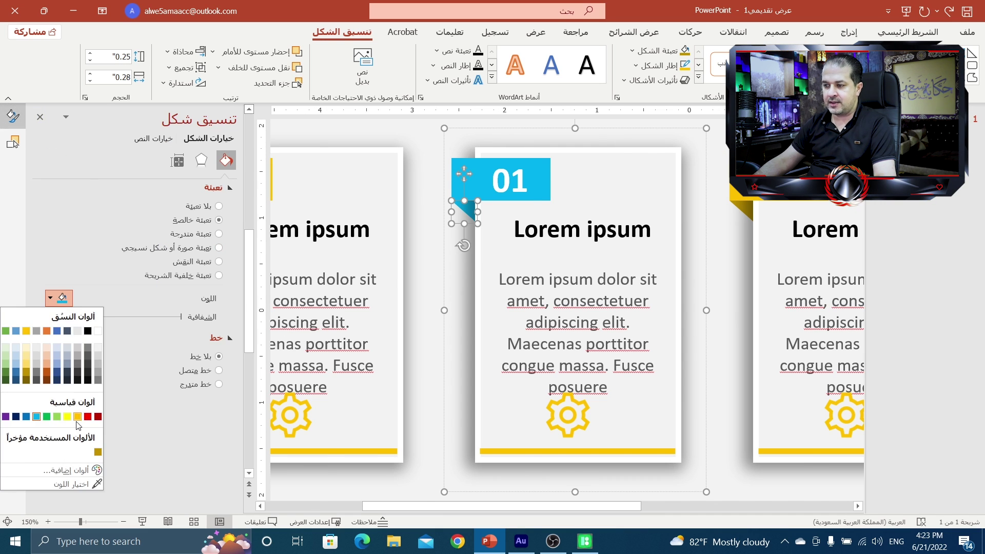
{"action": "left_click", "coordinate": [70, 476]}
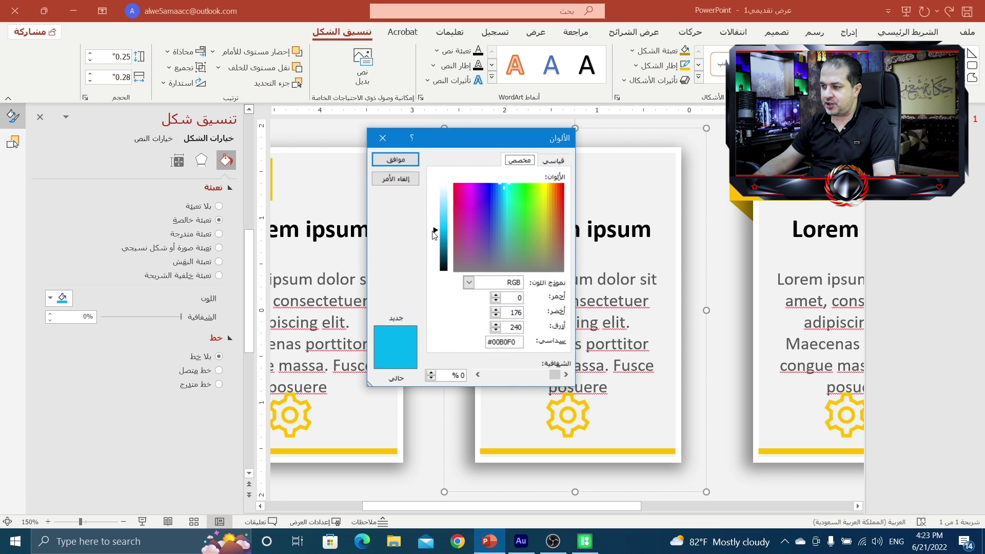
{"action": "left_click_drag", "start_coordinate": [434, 234], "coordinate": [435, 246]}
{"action": "left_click", "coordinate": [417, 164]}
Make the blue card's bottom bar light blue and select its gear icon.
{"action": "left_click", "coordinate": [540, 452]}
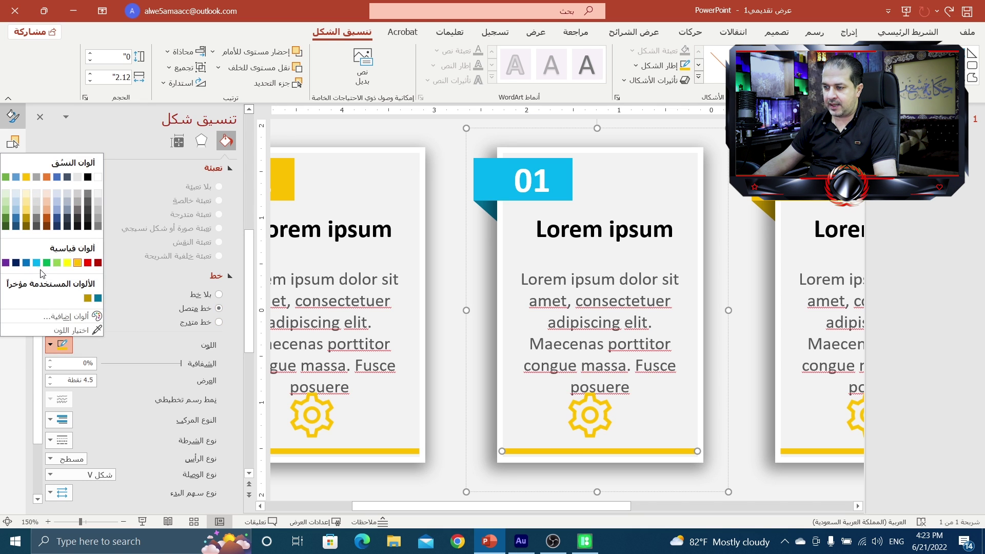
{"action": "left_click", "coordinate": [36, 262]}
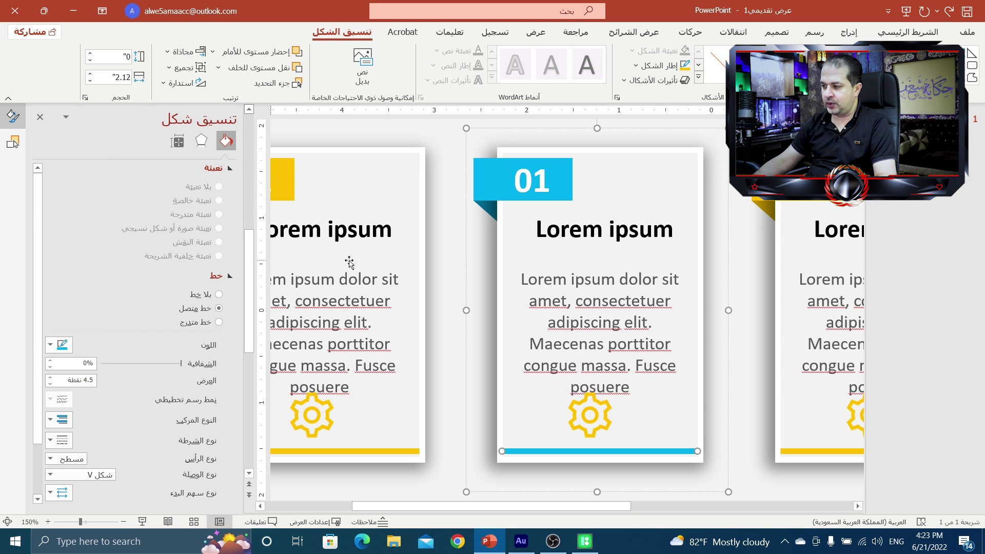
{"action": "left_click", "coordinate": [594, 411]}
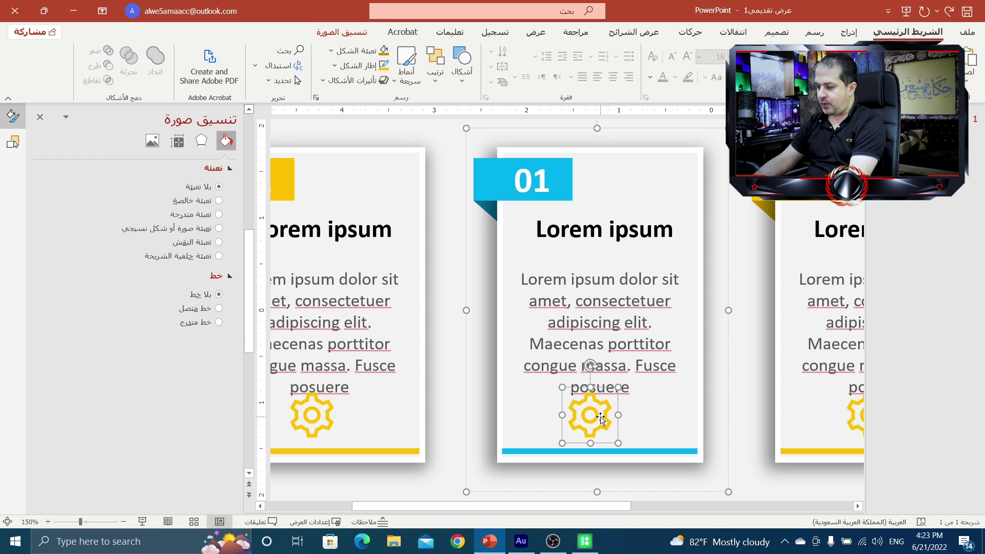
Delete the gear icon on the blue card, then on each of the two yellow cards beside it.
{"action": "key", "text": "Delete"}
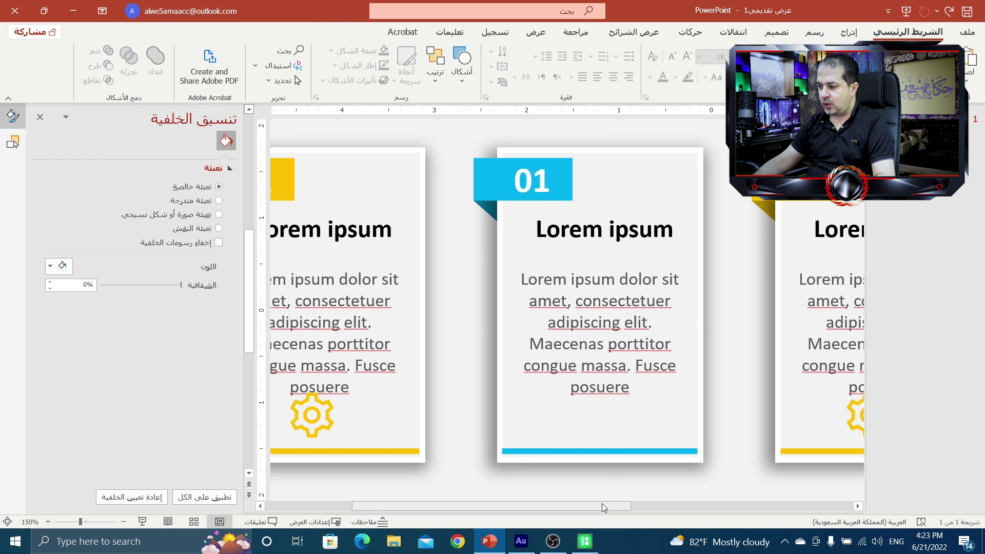
{"action": "left_click_drag", "start_coordinate": [602, 505], "coordinate": [701, 504]}
{"action": "left_click", "coordinate": [650, 434]}
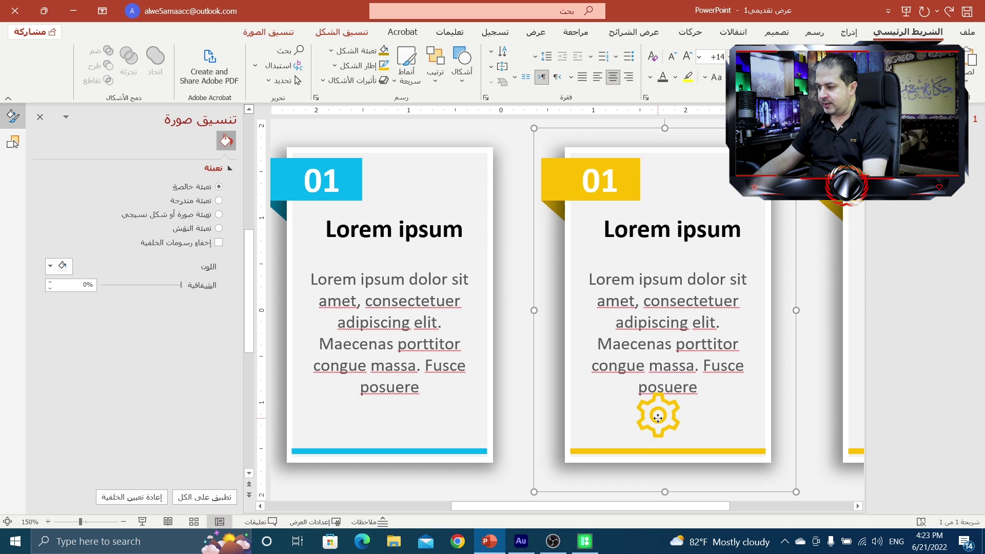
{"action": "left_click", "coordinate": [653, 436]}
{"action": "key", "text": "Delete"}
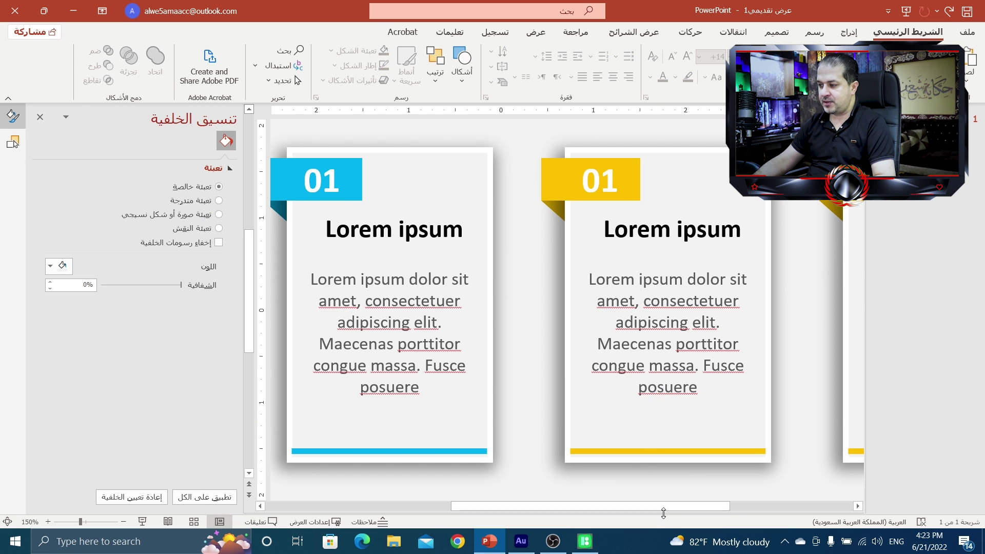
{"action": "left_click_drag", "start_coordinate": [667, 505], "coordinate": [736, 507]}
{"action": "left_click", "coordinate": [827, 423]}
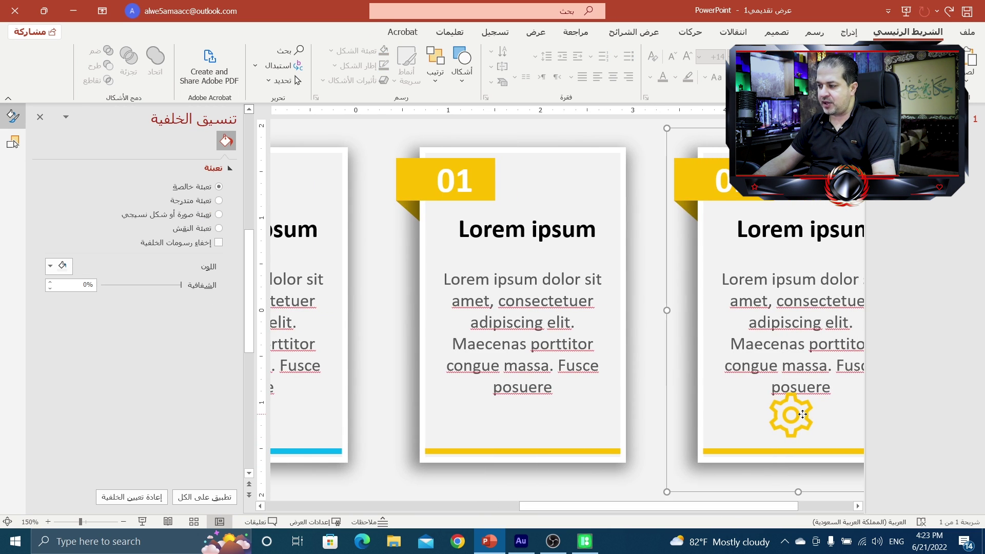
{"action": "left_click", "coordinate": [793, 414]}
{"action": "key", "text": "Delete"}
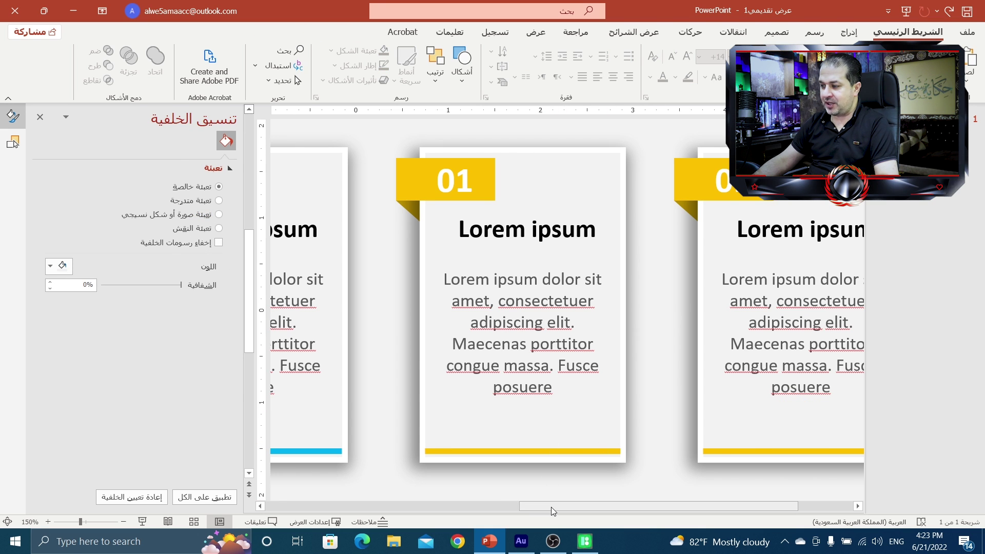
{"action": "left_click_drag", "start_coordinate": [550, 507], "coordinate": [536, 507]}
{"action": "left_click", "coordinate": [441, 169]}
Fill this card's 01 label with dark navy.
{"action": "left_click", "coordinate": [441, 168]}
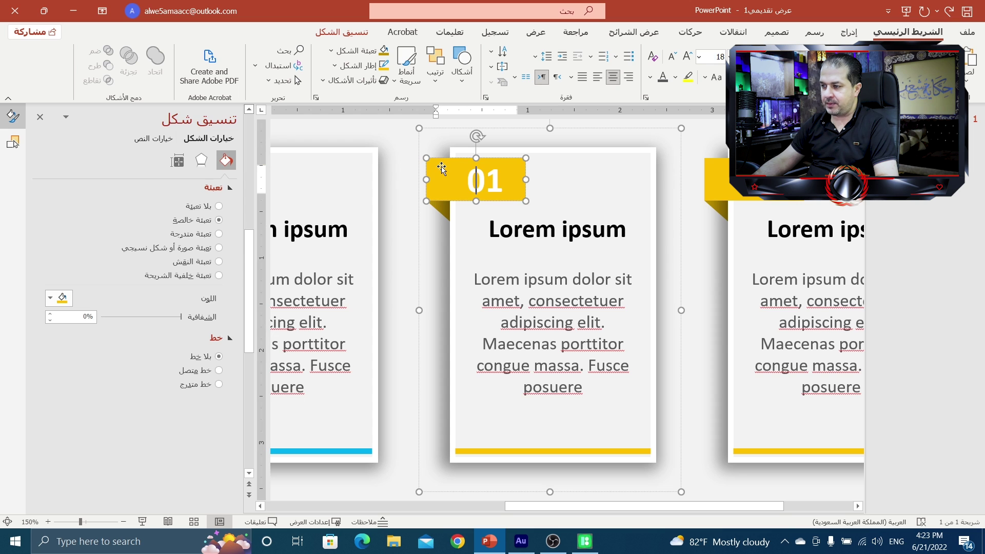
{"action": "left_click_drag", "start_coordinate": [439, 177], "coordinate": [433, 177]}
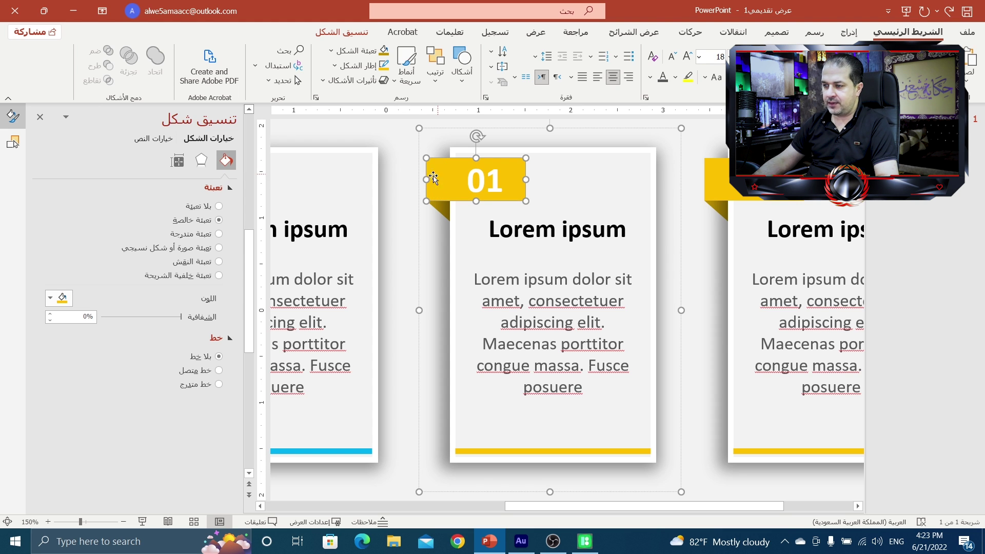
{"action": "left_click", "coordinate": [50, 300]}
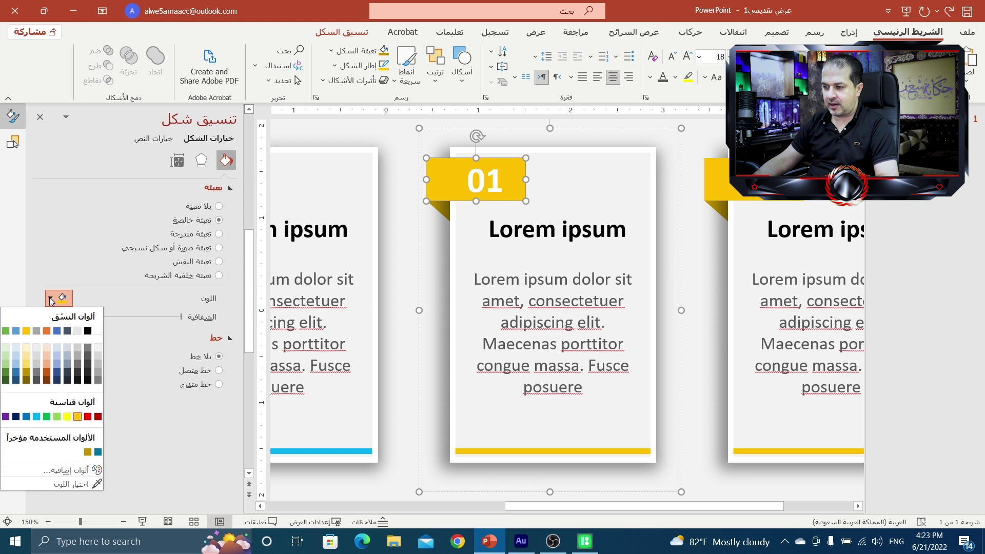
{"action": "left_click", "coordinate": [15, 416]}
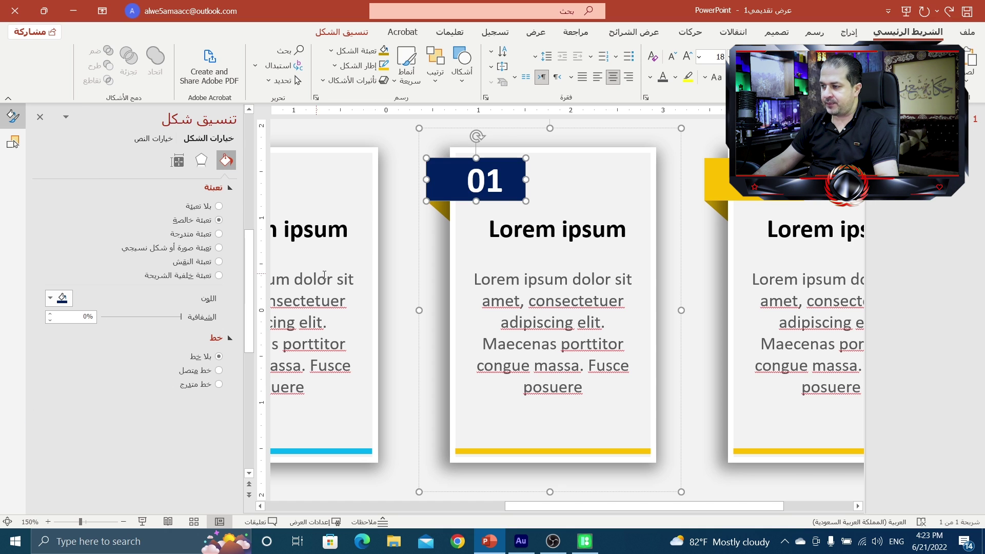
Make the triangle fold under the navy label black, picked from the Selection Pane.
{"action": "left_click", "coordinate": [429, 218]}
{"action": "left_click", "coordinate": [12, 143]}
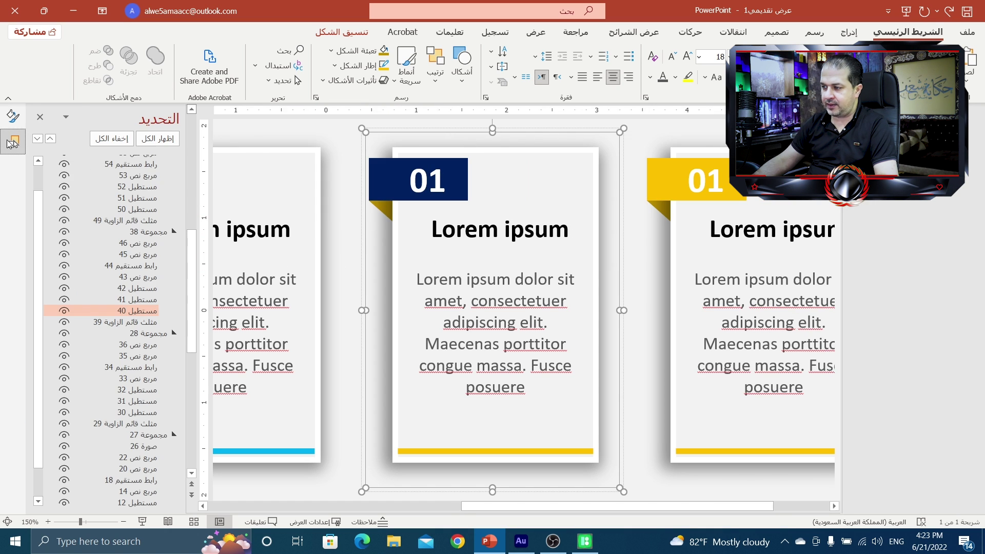
{"action": "left_click", "coordinate": [132, 324]}
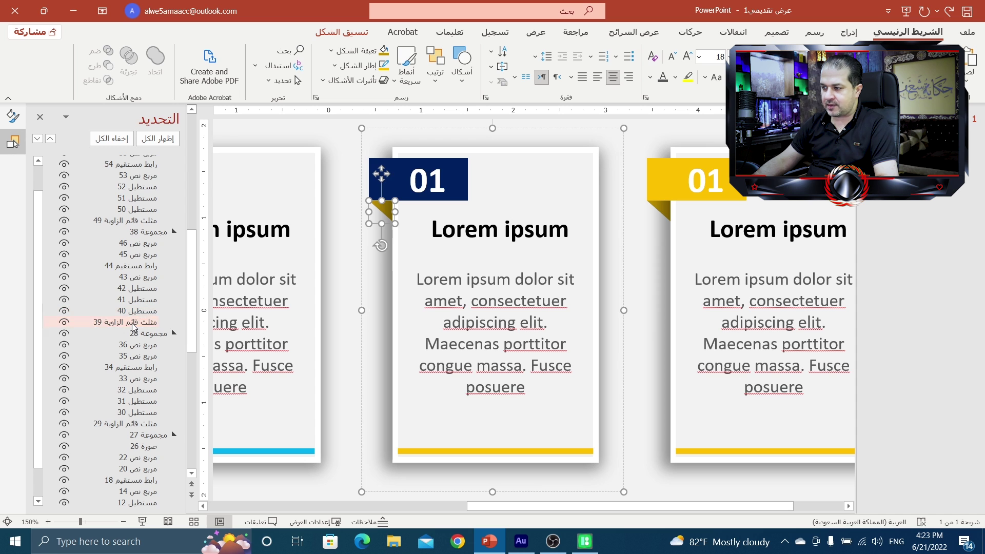
{"action": "left_click", "coordinate": [14, 119]}
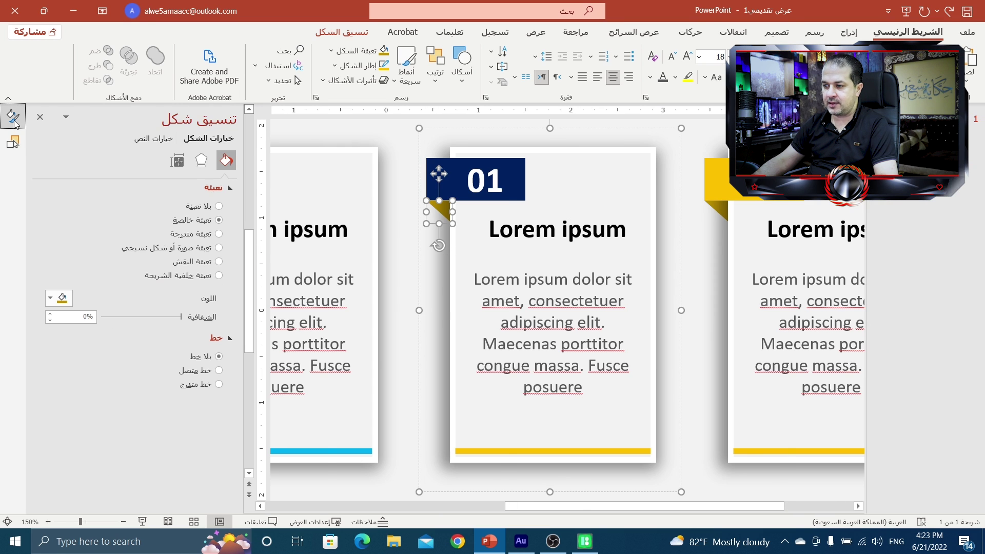
{"action": "left_click", "coordinate": [59, 301]}
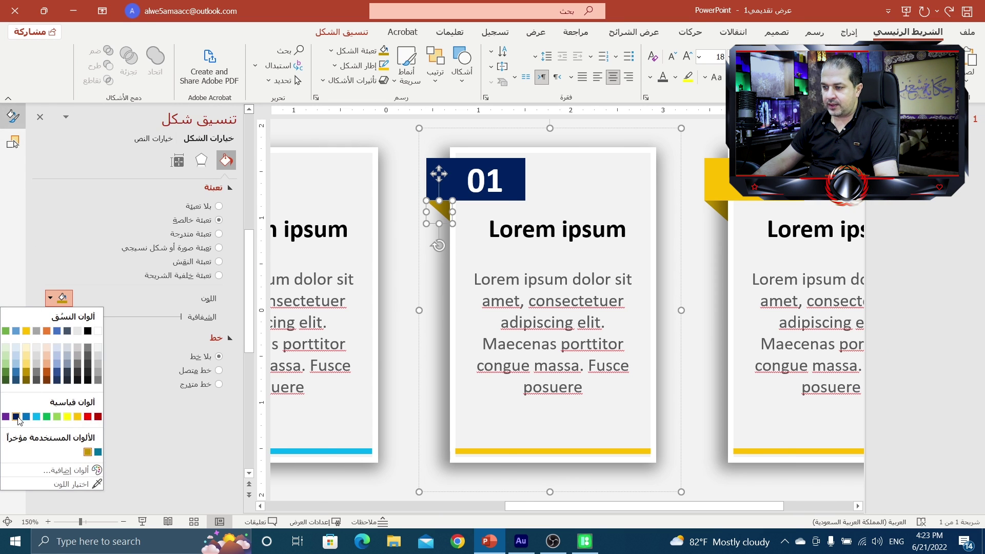
{"action": "left_click", "coordinate": [16, 417]}
{"action": "left_click", "coordinate": [60, 297]}
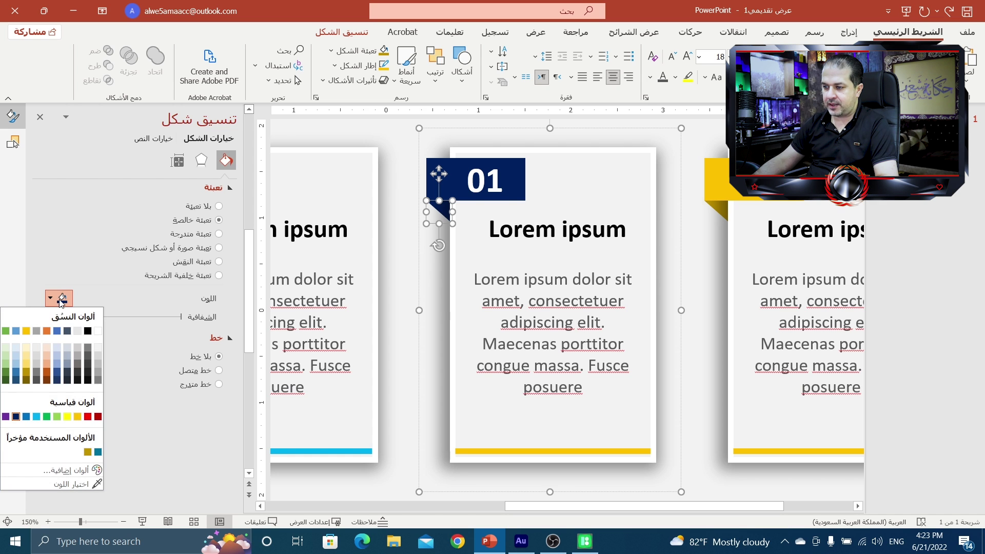
{"action": "left_click", "coordinate": [88, 332]}
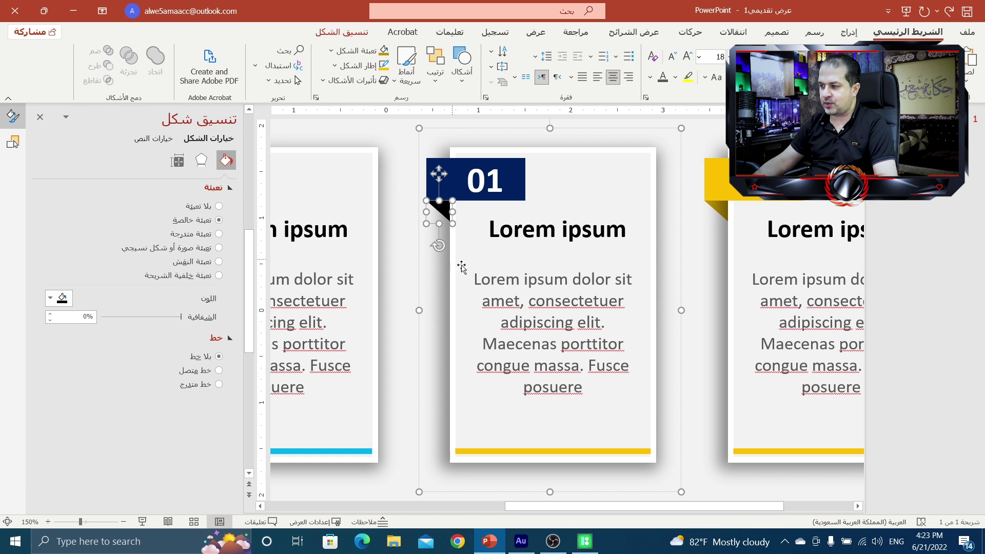
Change the card's bottom line colour to dark navy.
{"action": "left_click", "coordinate": [544, 452]}
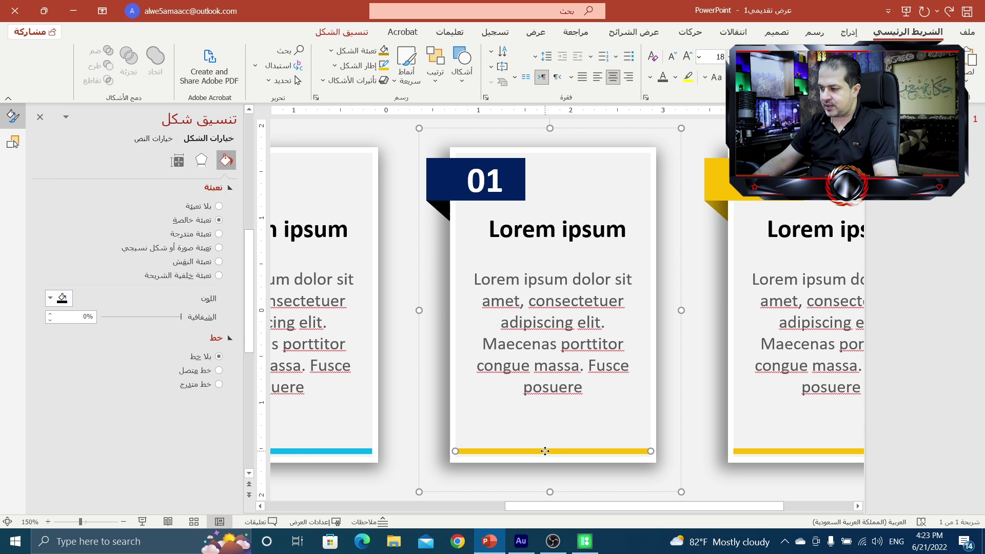
{"action": "left_click", "coordinate": [62, 346]}
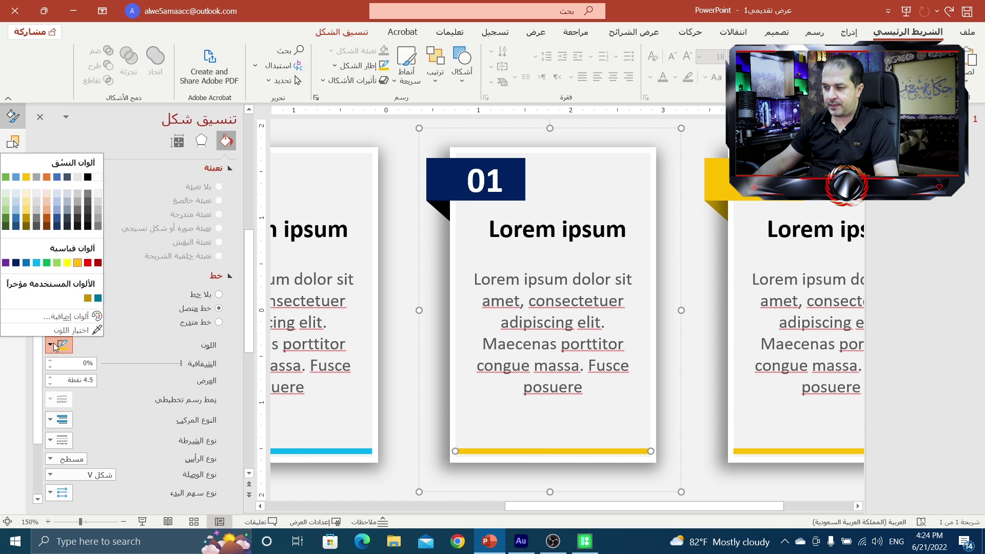
{"action": "left_click", "coordinate": [20, 259]}
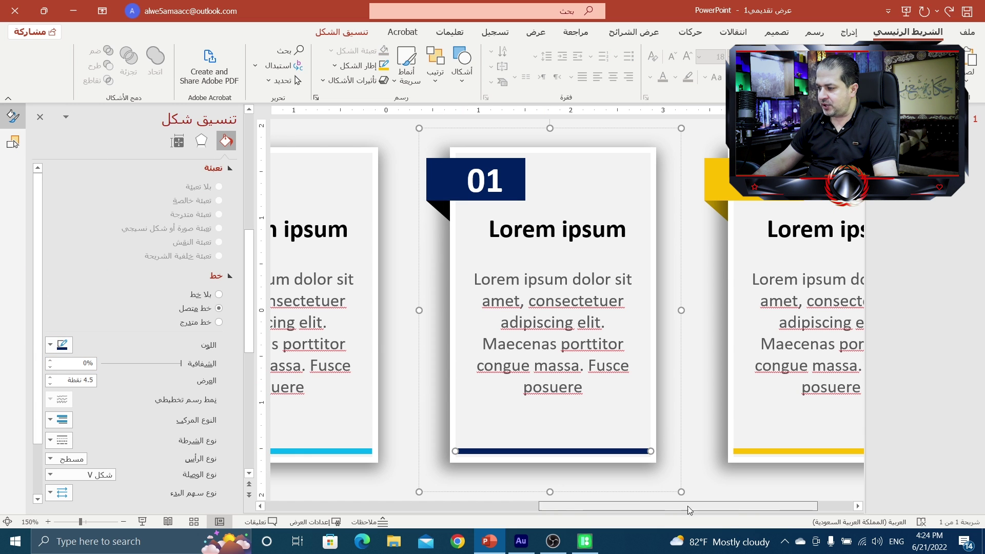
Fill the right-hand card's 01 tab with purple.
{"action": "left_click_drag", "start_coordinate": [675, 506], "coordinate": [745, 503]}
{"action": "left_click", "coordinate": [567, 188]}
{"action": "left_click", "coordinate": [565, 187]}
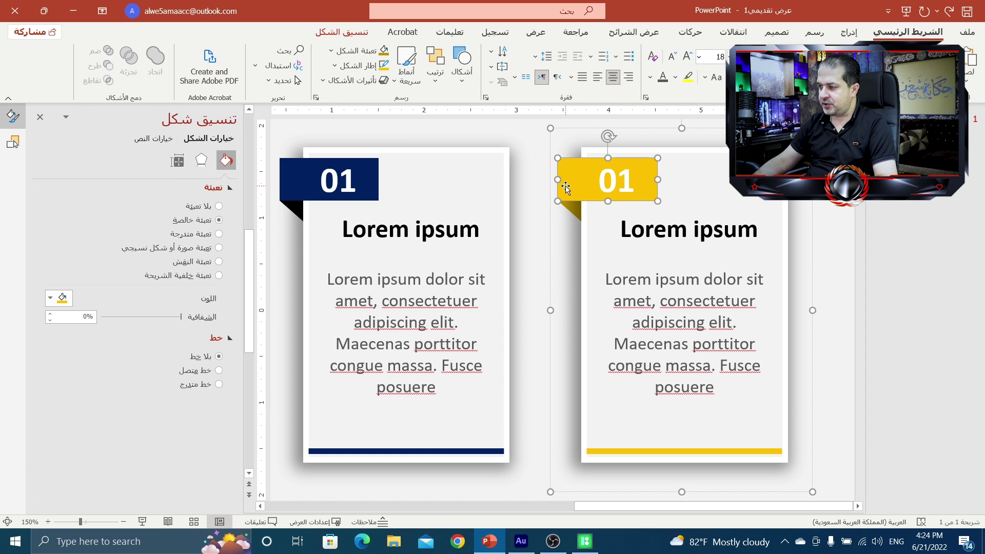
{"action": "left_click", "coordinate": [53, 299]}
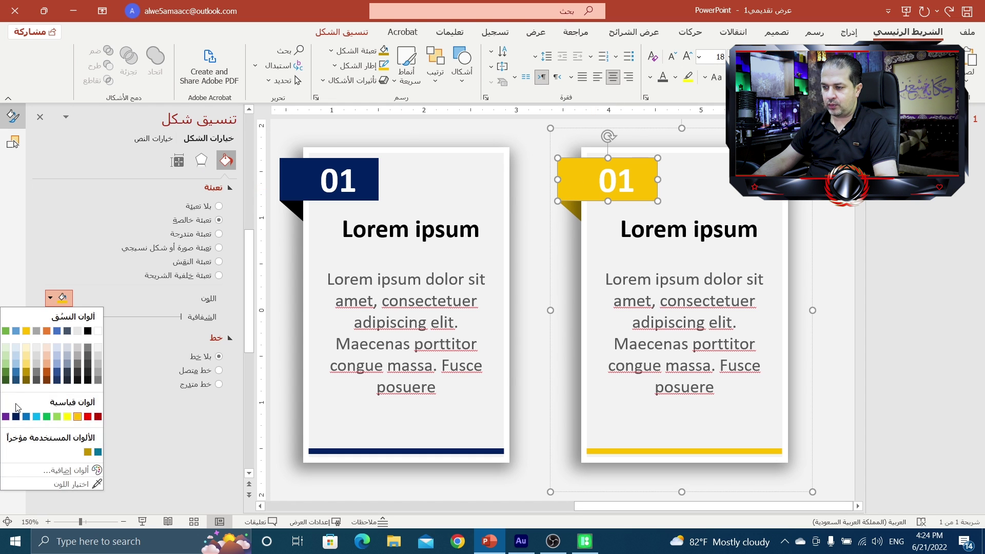
{"action": "left_click", "coordinate": [8, 417]}
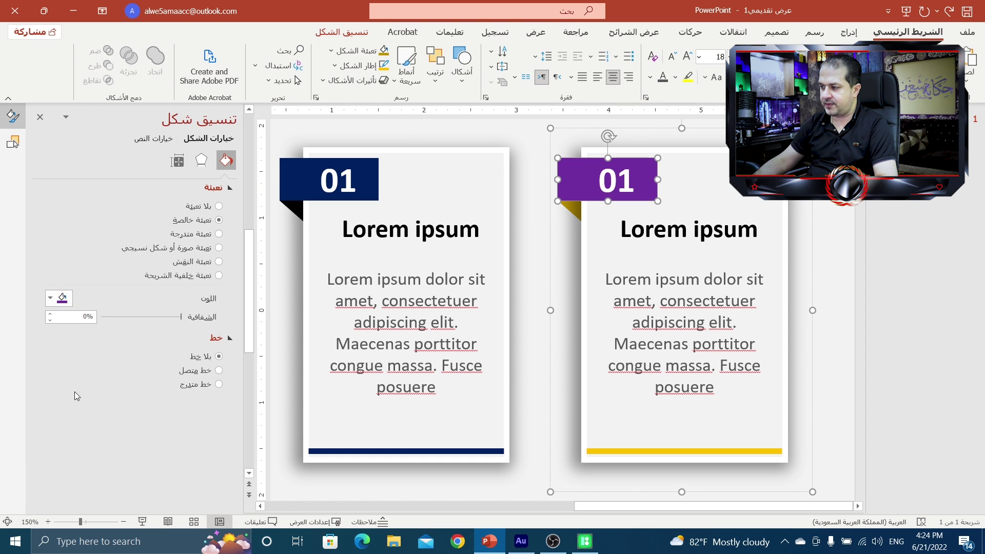
Fill the card's corner triangle with purple, selected via the Selection Pane.
{"action": "left_click", "coordinate": [571, 211]}
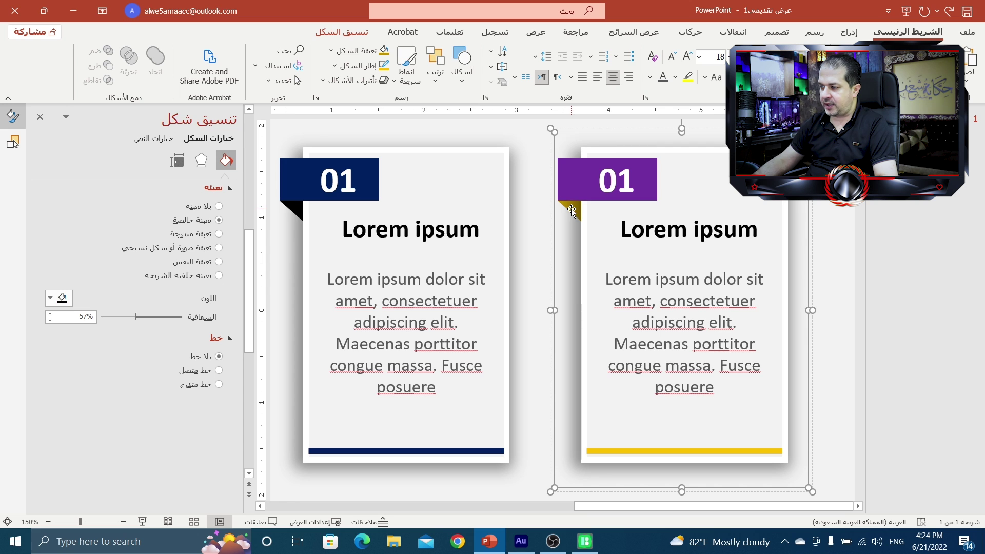
{"action": "left_click", "coordinate": [20, 148]}
{"action": "left_click", "coordinate": [118, 220]}
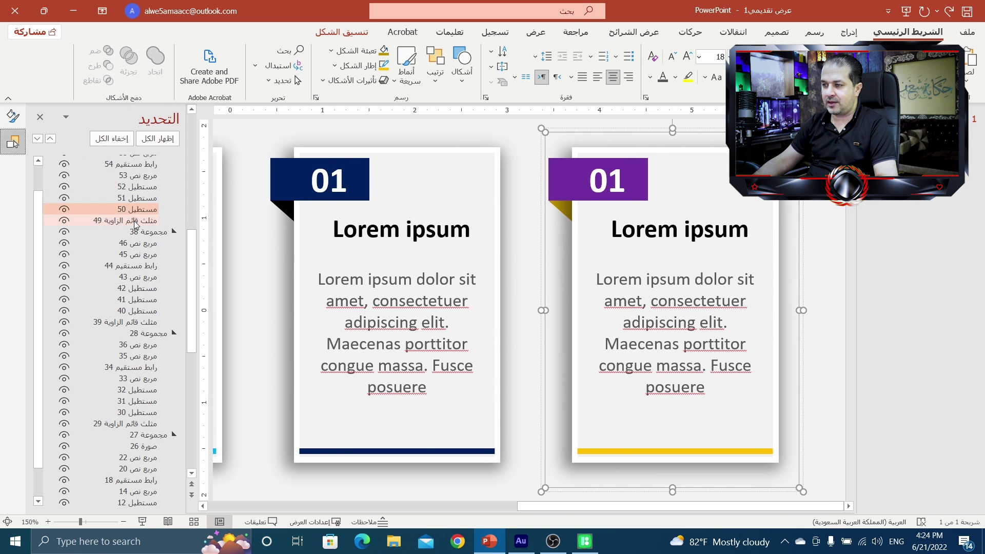
{"action": "left_click", "coordinate": [12, 116]}
{"action": "left_click", "coordinate": [50, 297]}
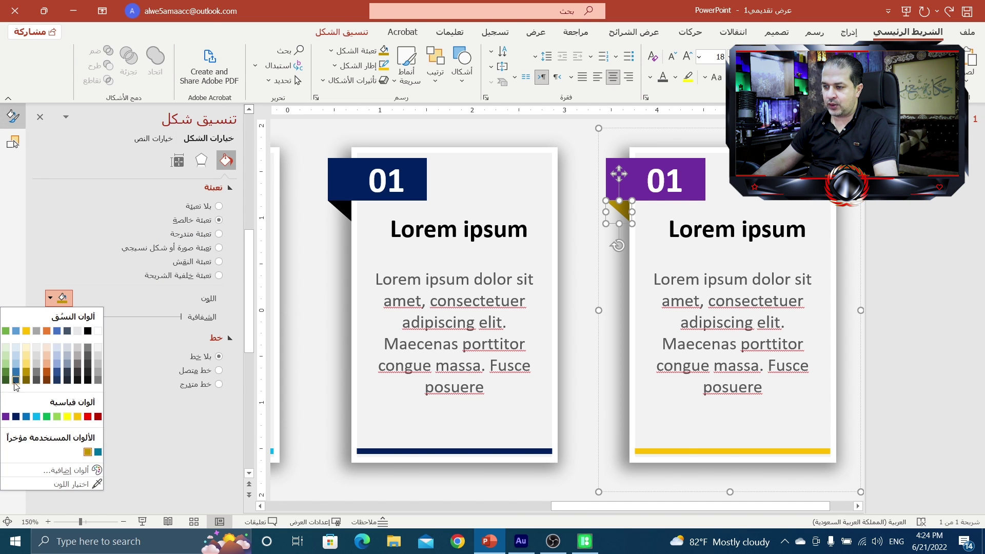
{"action": "left_click", "coordinate": [6, 416]}
{"action": "left_click", "coordinate": [62, 301]}
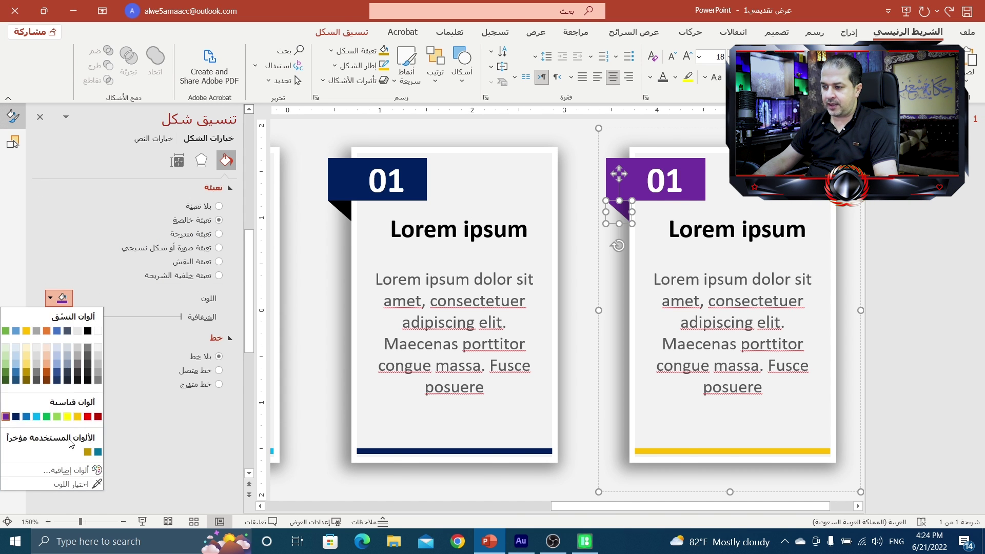
{"action": "left_click", "coordinate": [76, 470]}
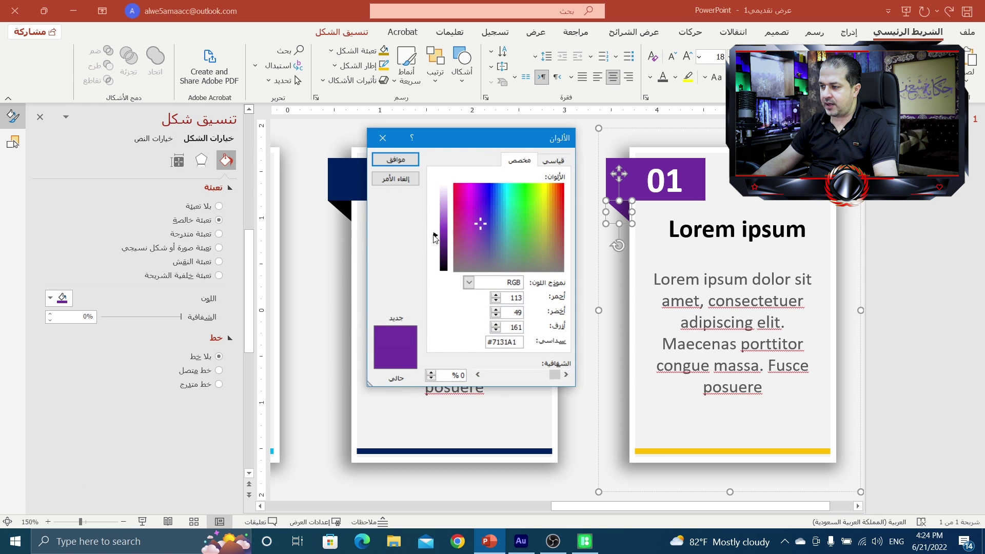
{"action": "left_click", "coordinate": [396, 159]}
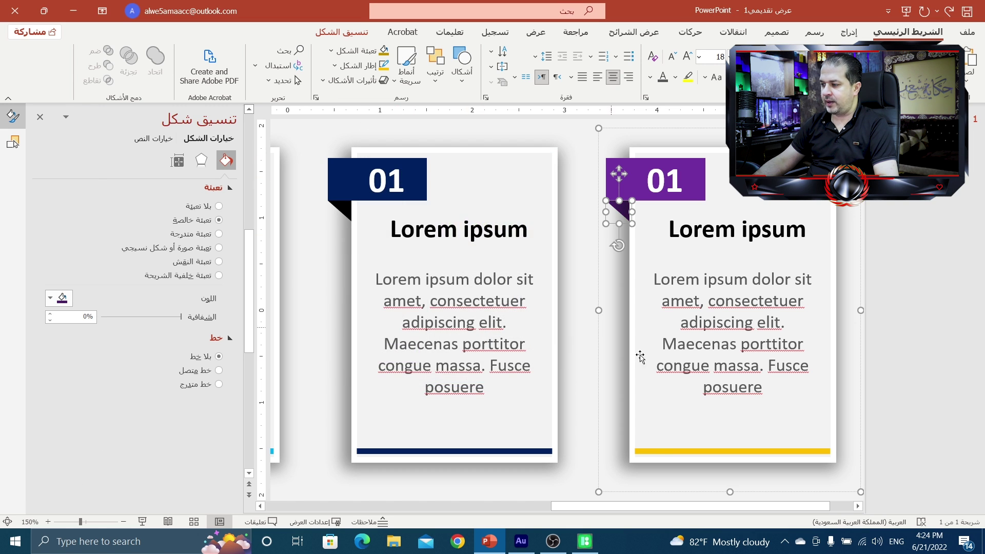
Set the bottom line to purple and zoom out to view all four cards.
{"action": "left_click", "coordinate": [653, 450]}
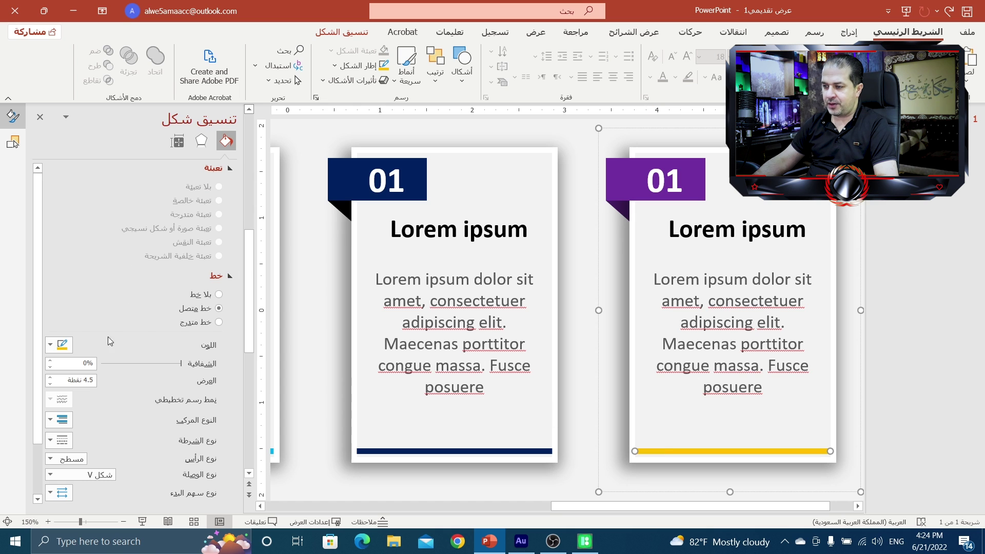
{"action": "left_click", "coordinate": [62, 345]}
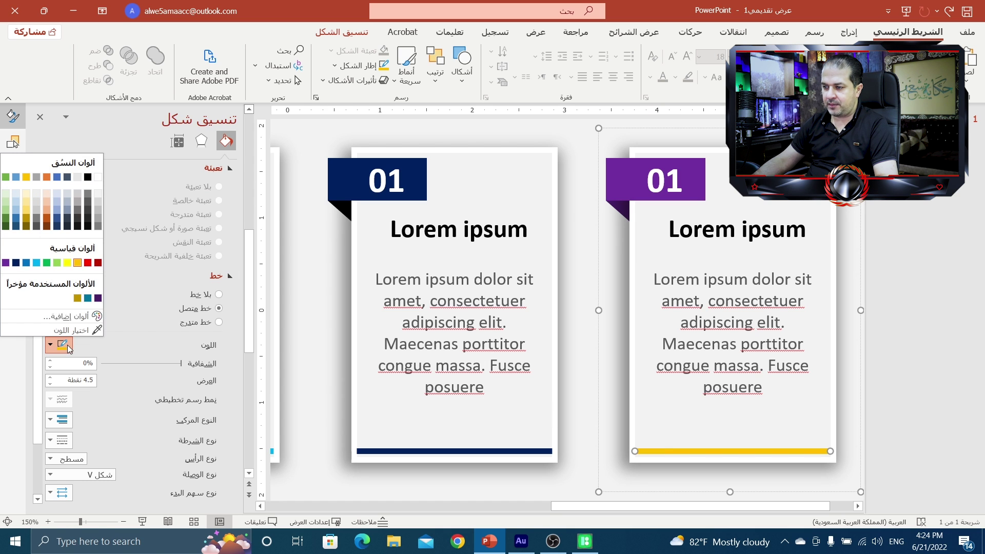
{"action": "left_click", "coordinate": [5, 263]}
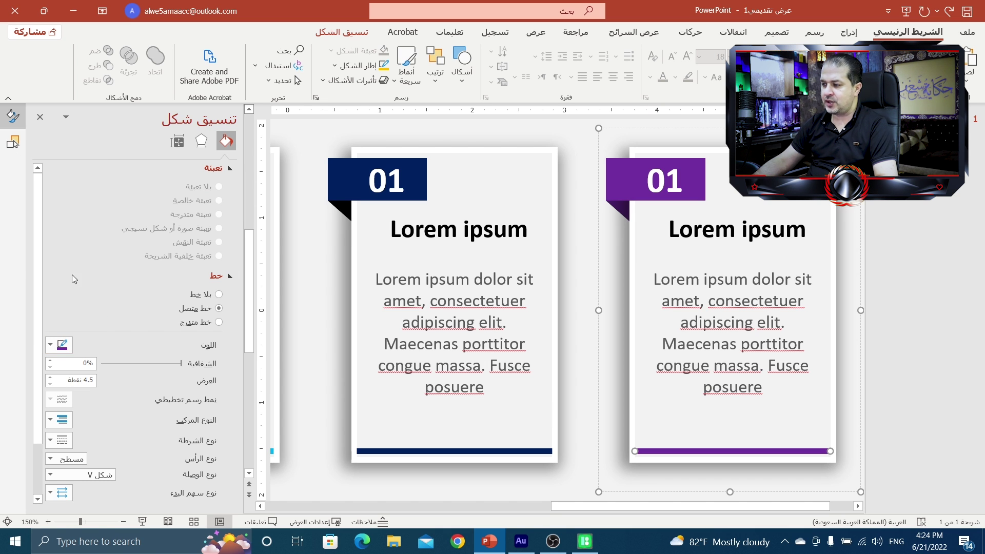
{"action": "left_click", "coordinate": [16, 123]}
{"action": "left_click", "coordinate": [277, 472]}
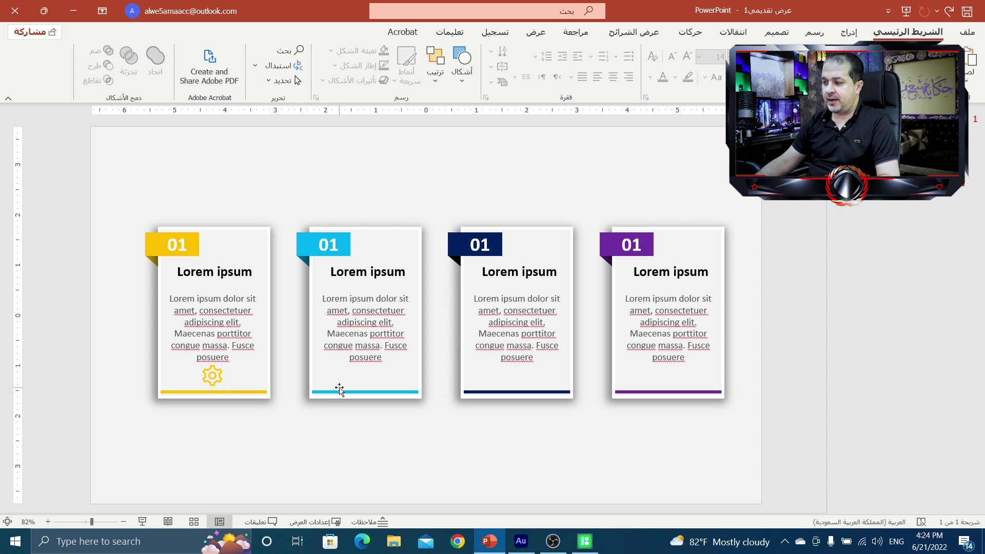
Bring up the Icons8 Pichon icon browser from the taskbar.
{"action": "left_click", "coordinate": [584, 541]}
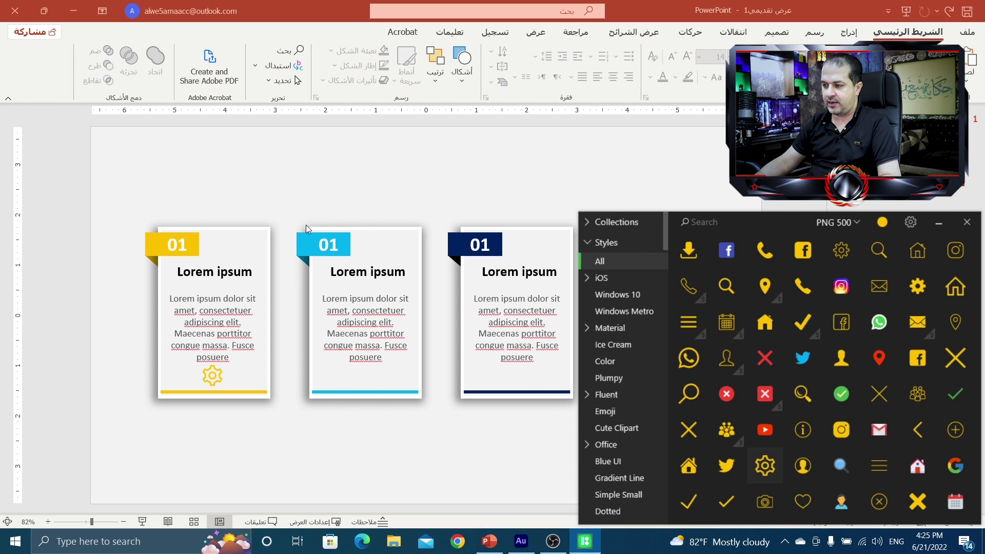
Check the second card's blue 01 tab colour in the More Colors dialog.
{"action": "left_click", "coordinate": [303, 239]}
{"action": "right_click", "coordinate": [303, 238]}
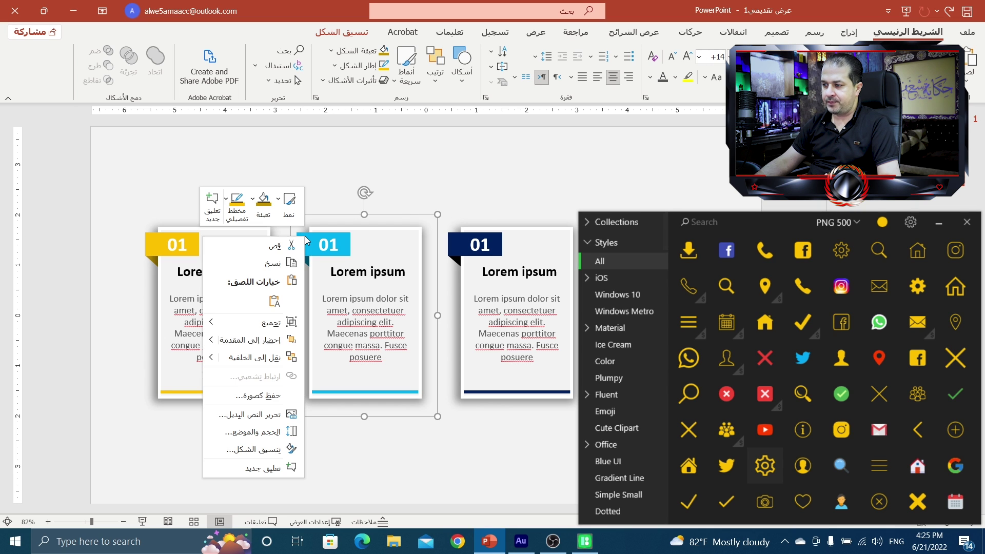
{"action": "left_click", "coordinate": [274, 450]}
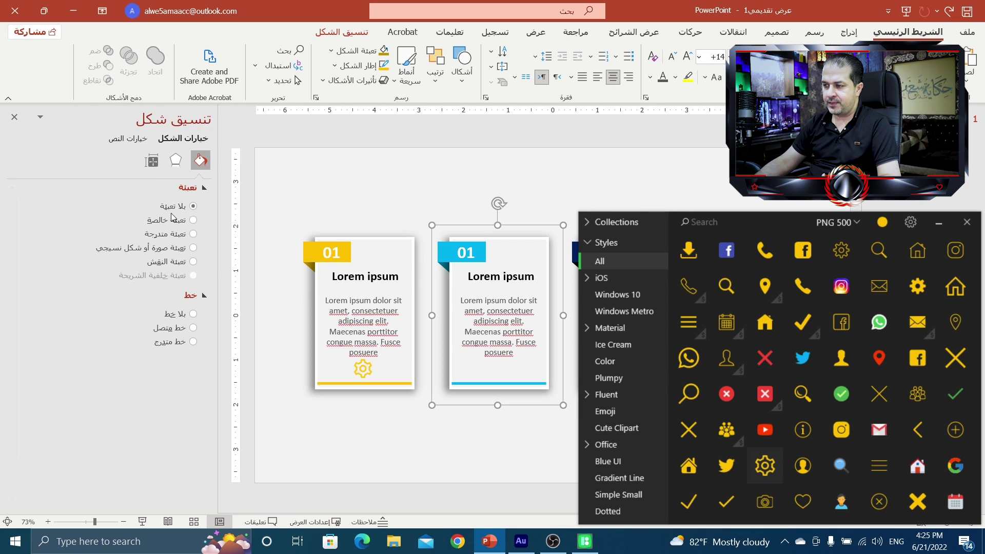
{"action": "left_click", "coordinate": [178, 220]}
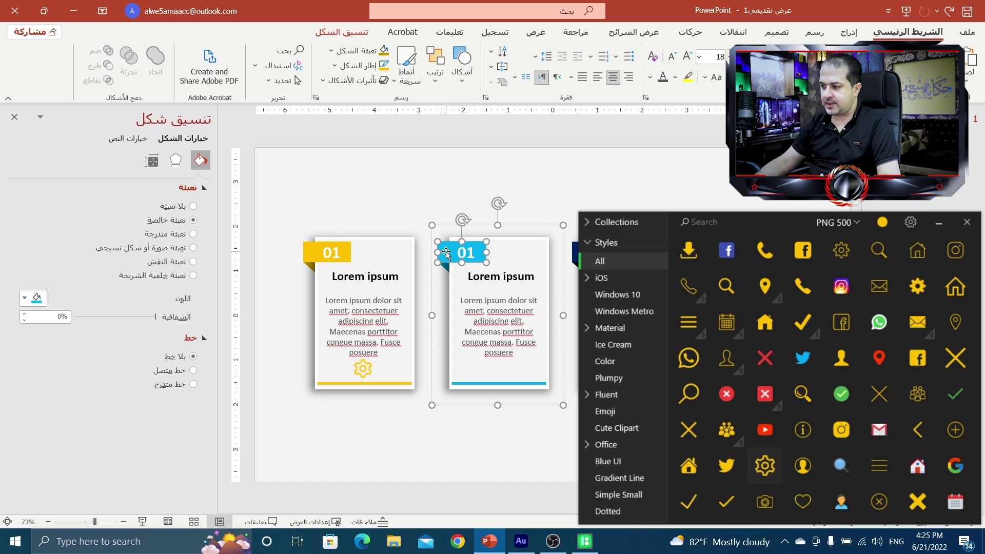
{"action": "left_click", "coordinate": [32, 298]}
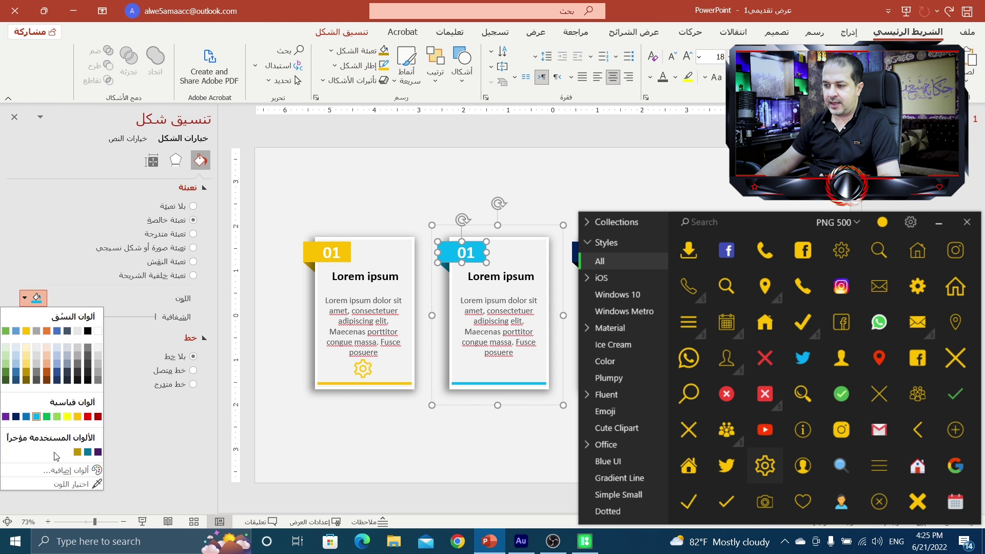
{"action": "left_click", "coordinate": [65, 470]}
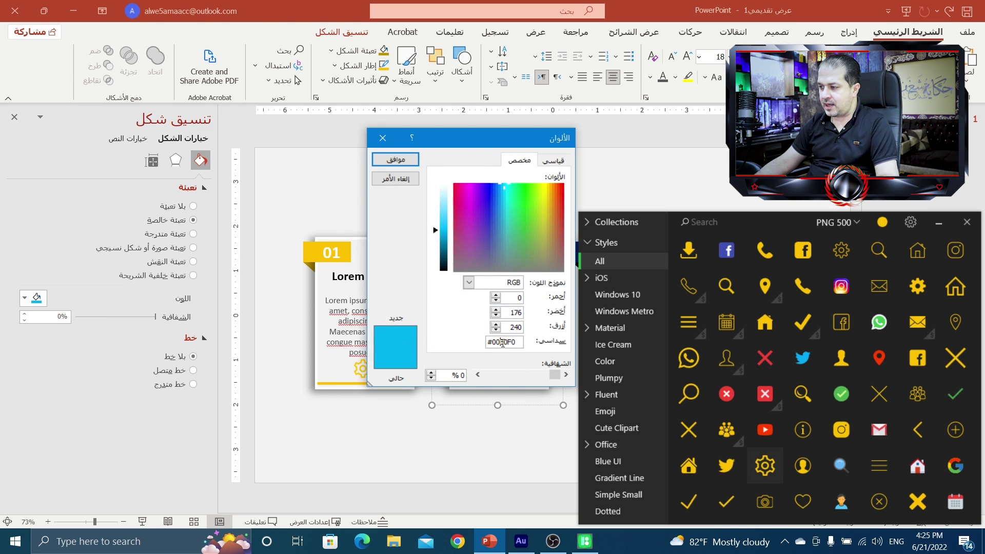
{"action": "left_click", "coordinate": [389, 180]}
Tint Pichon's icons FF00B0F0 blue and drag the Material magnifier icon onto the second card.
{"action": "left_click", "coordinate": [881, 223]}
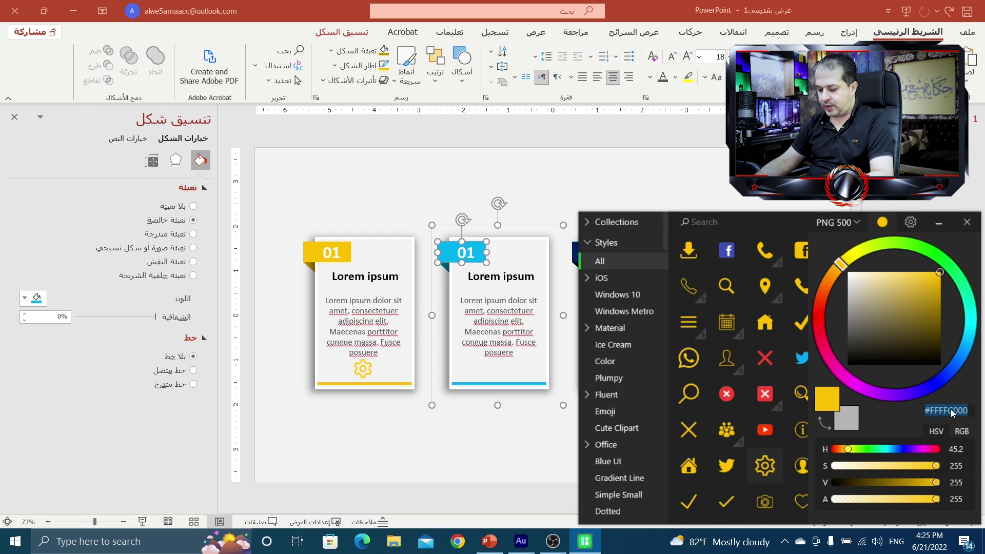
{"action": "key", "text": "ctrl+v"}
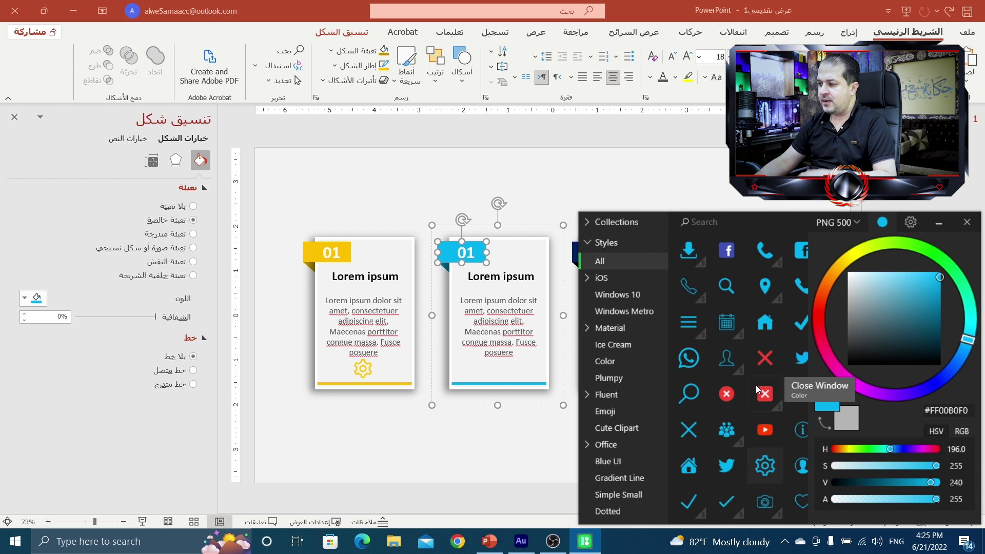
{"action": "left_click", "coordinate": [787, 220]}
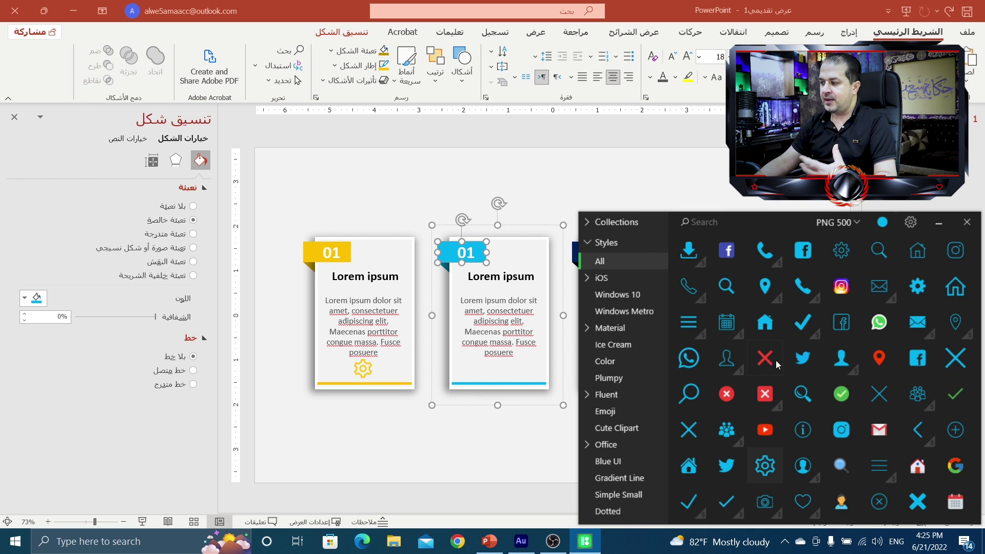
{"action": "left_click", "coordinate": [588, 327]}
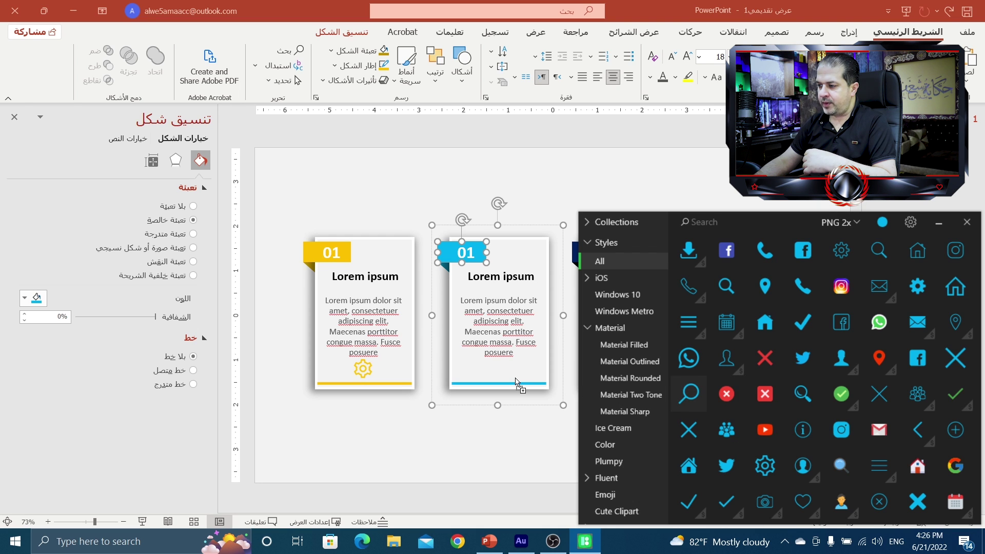
{"action": "mouse_move", "coordinate": [688, 393]}
{"action": "left_mouse_down"}
{"action": "mouse_move", "coordinate": [549, 320]}
{"action": "mouse_move", "coordinate": [499, 370]}
{"action": "left_mouse_up"}
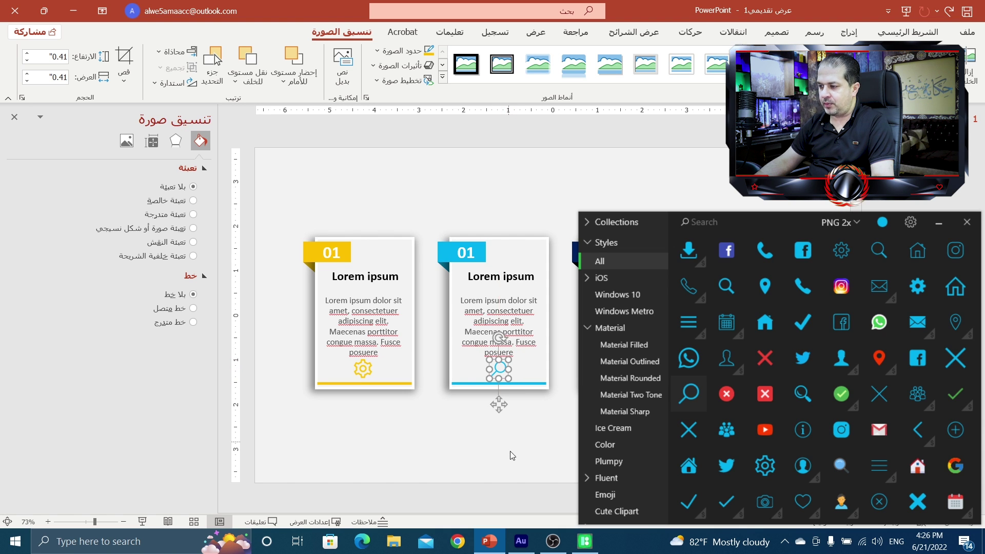
{"action": "left_click", "coordinate": [472, 437]}
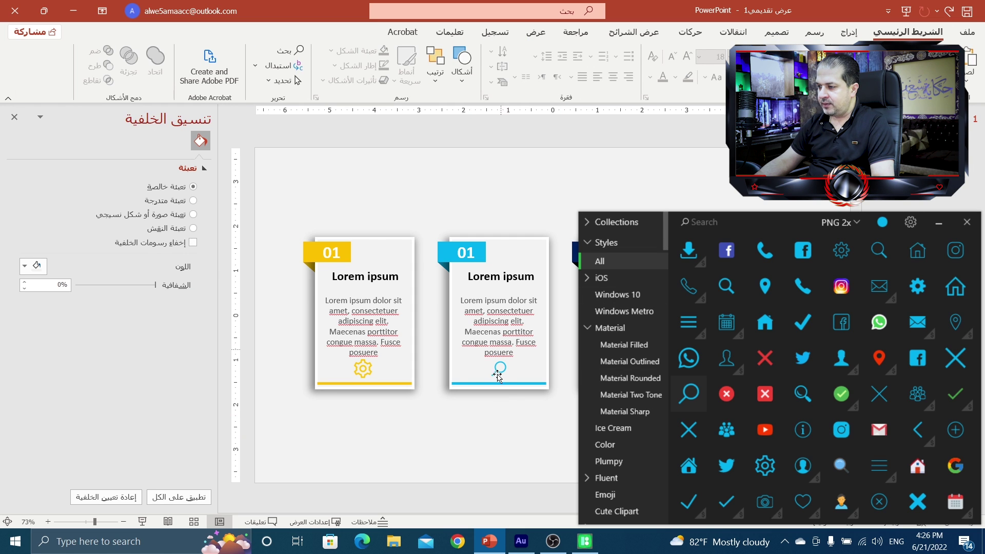
Copy the third card's banner hex code #002060 from its More Colors dialog.
{"action": "left_click", "coordinate": [14, 119]}
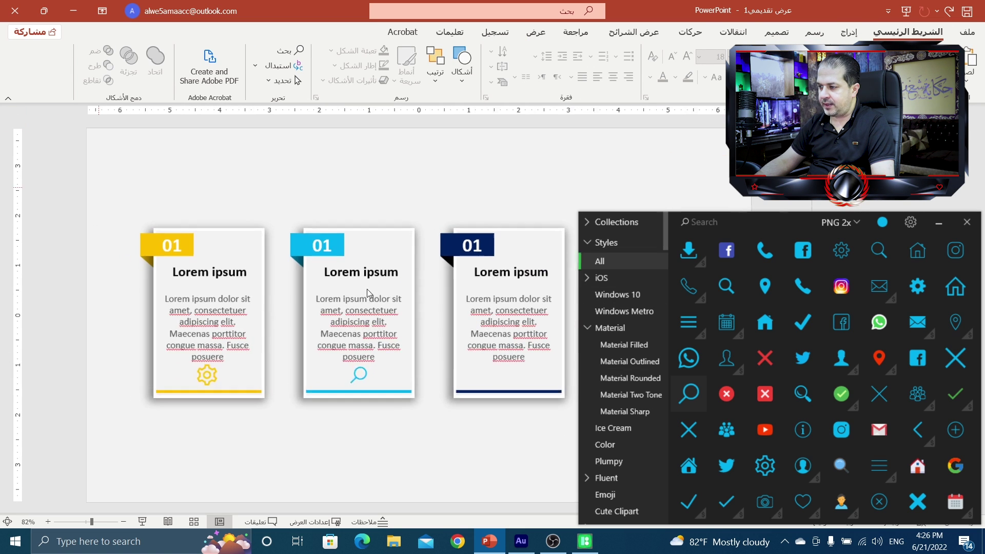
{"action": "left_click", "coordinate": [452, 243]}
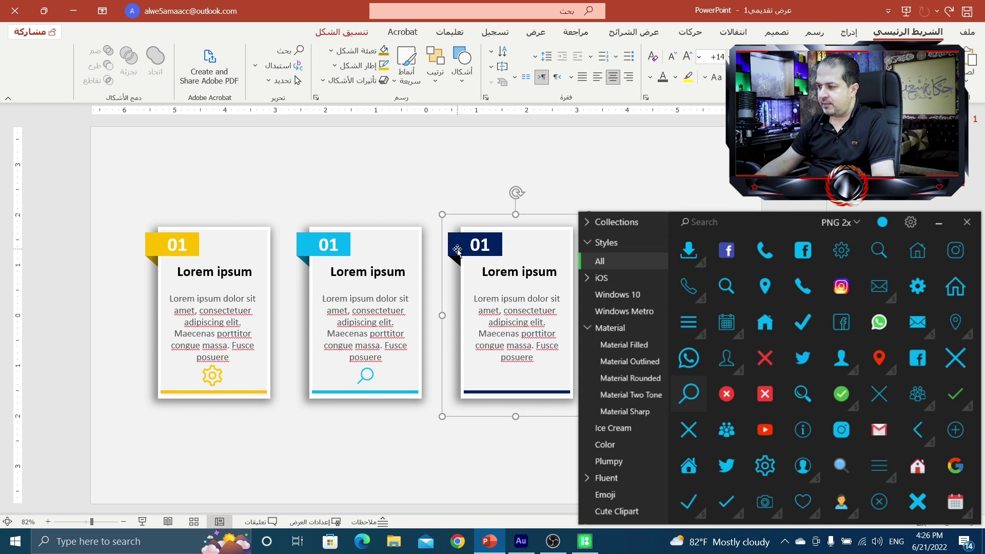
{"action": "left_click", "coordinate": [459, 244]}
{"action": "right_click", "coordinate": [459, 245]}
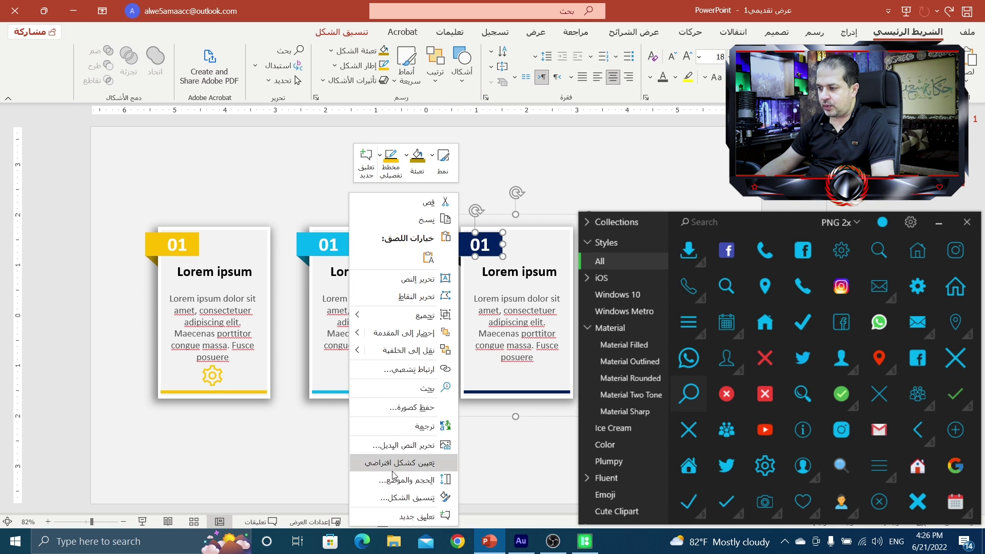
{"action": "left_click", "coordinate": [410, 500]}
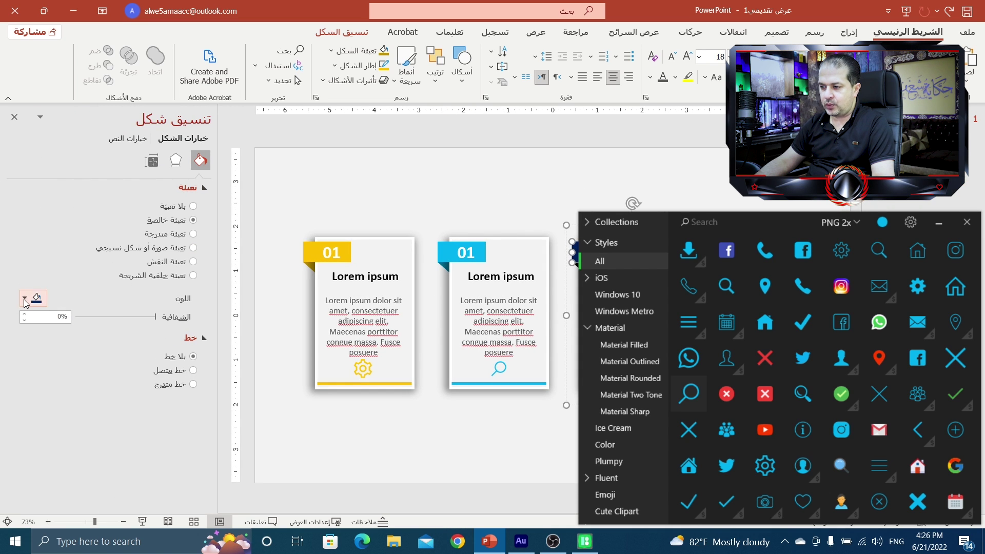
{"action": "left_click", "coordinate": [24, 298]}
{"action": "left_click", "coordinate": [66, 471]}
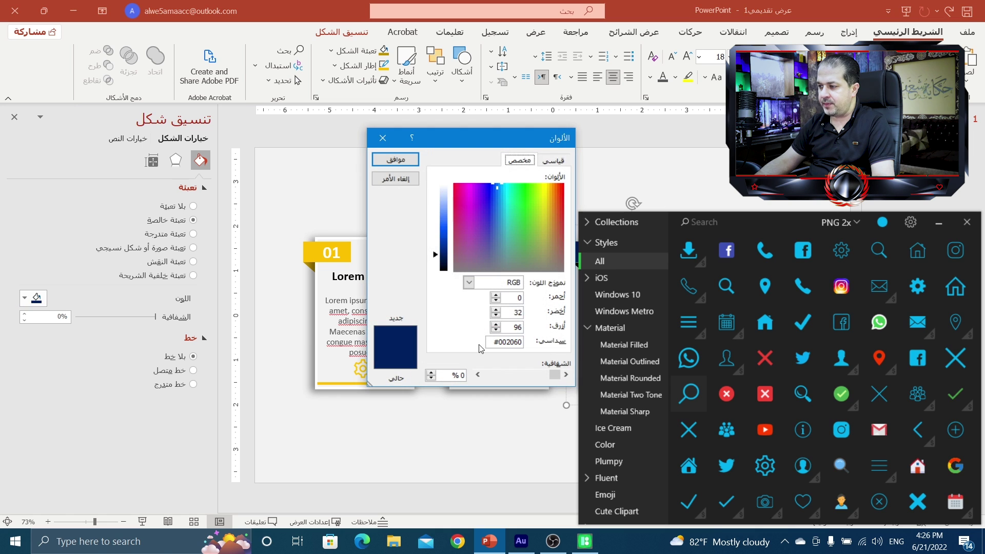
{"action": "double_click", "coordinate": [505, 341]}
{"action": "type", "text": "00B0F0"}
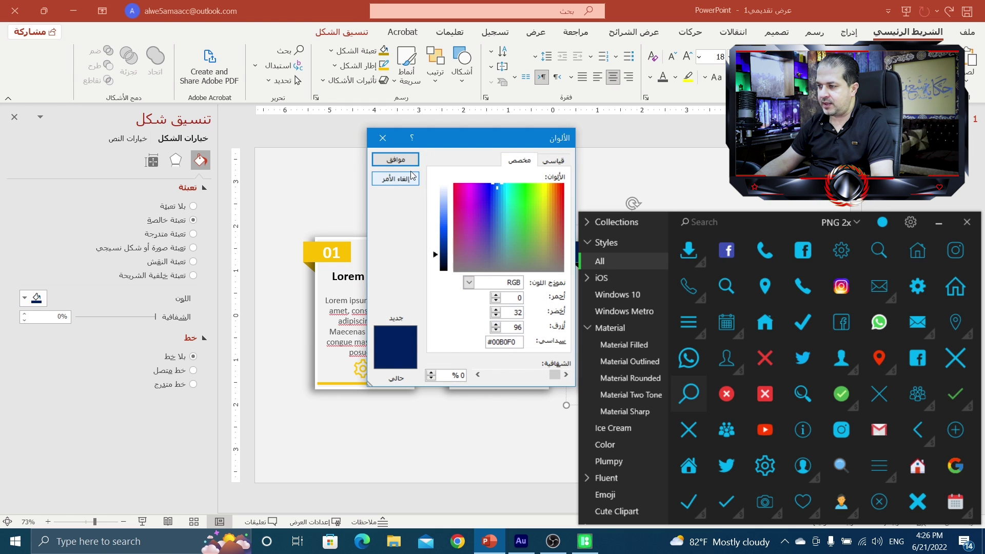
{"action": "left_click", "coordinate": [396, 160]}
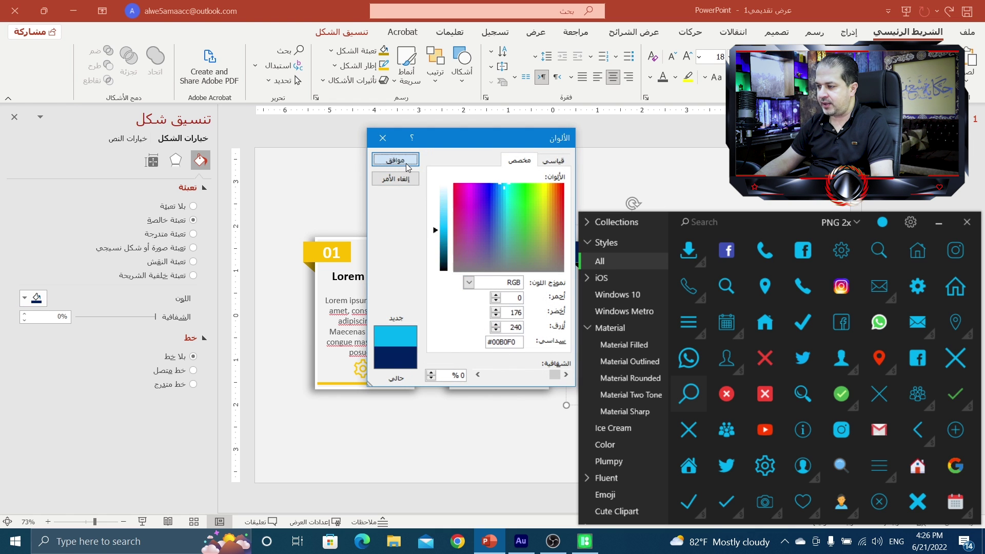
Paste #002060 as Pichon's icon colour and drag the dark-blue Home icon onto the slide.
{"action": "left_click", "coordinate": [883, 223]}
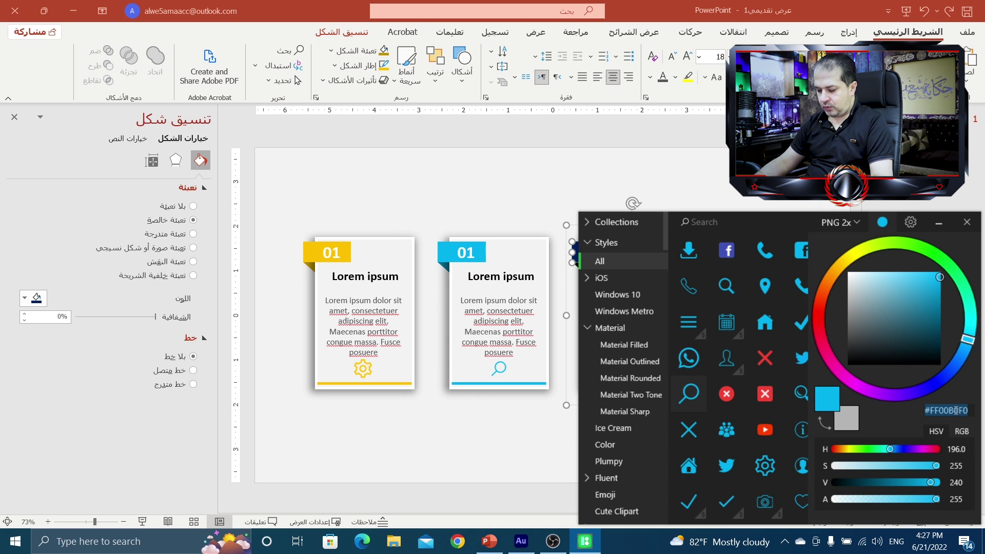
{"action": "key", "text": "ctrl+v"}
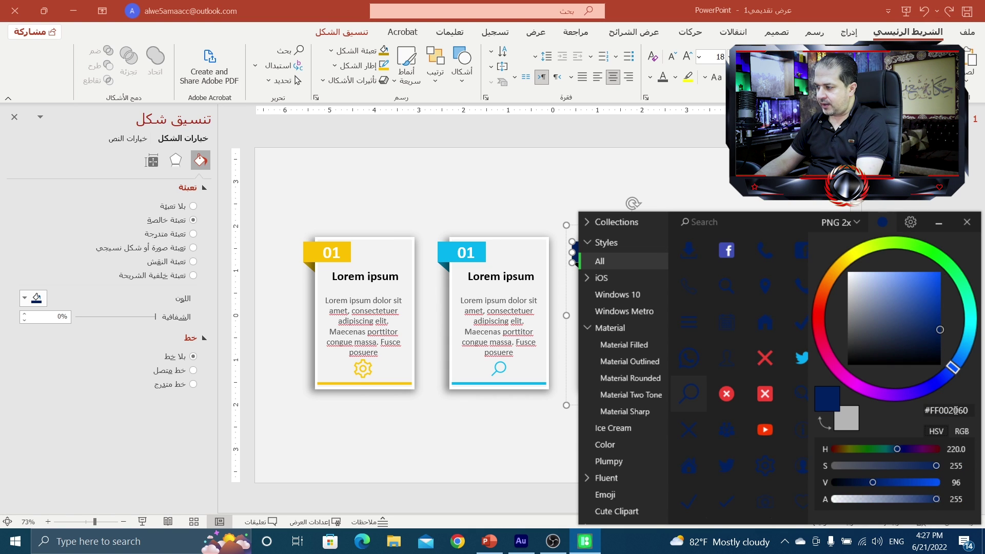
{"action": "left_click", "coordinate": [808, 220]}
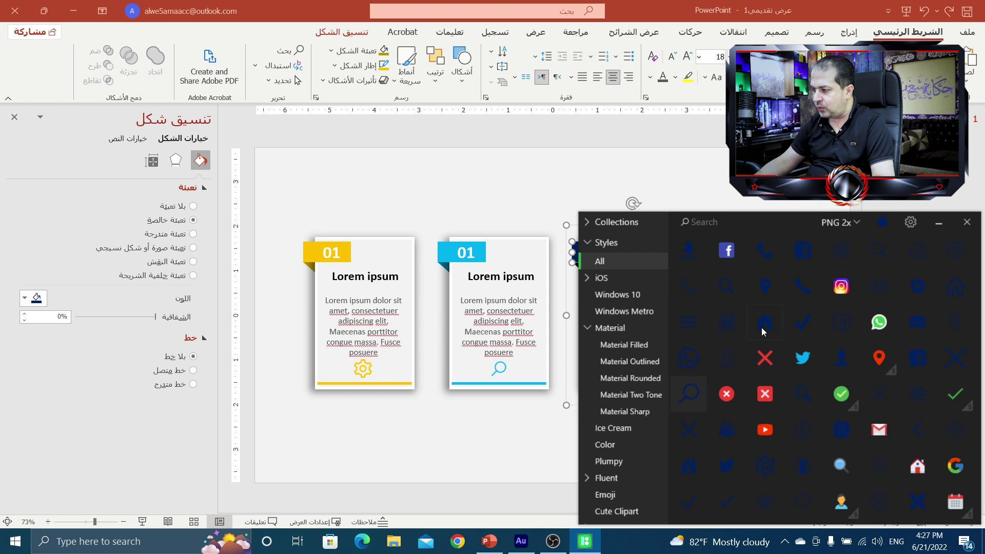
{"action": "left_click_drag", "start_coordinate": [764, 324], "coordinate": [553, 315]}
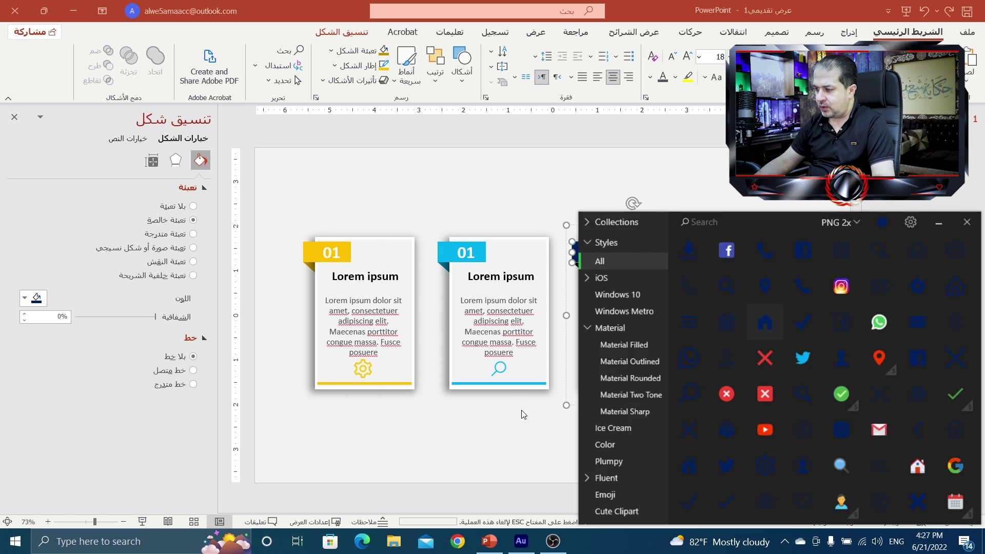
Shrink the house icon to 0.39" and place it below the third card's text.
{"action": "left_click", "coordinate": [928, 224]}
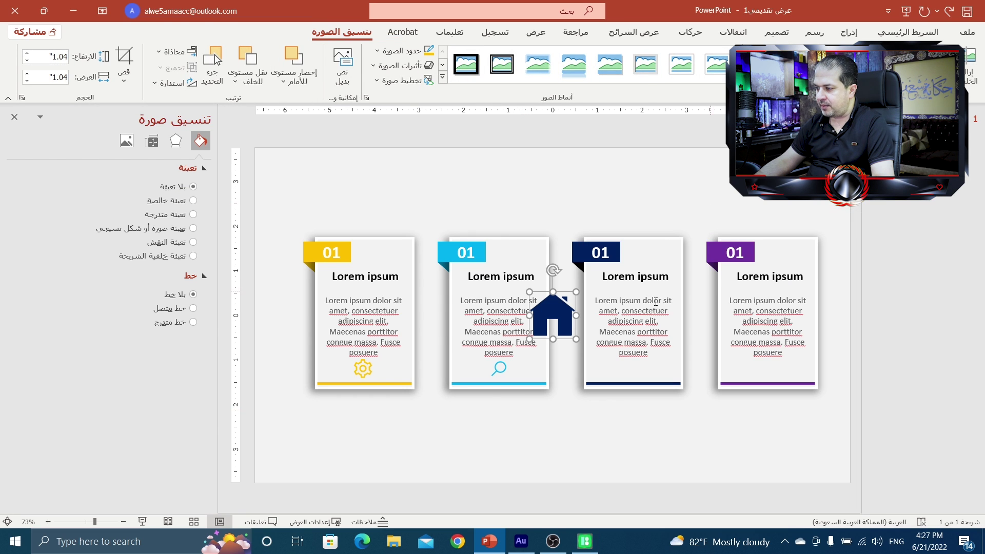
{"action": "left_click_drag", "start_coordinate": [529, 291], "coordinate": [632, 368]}
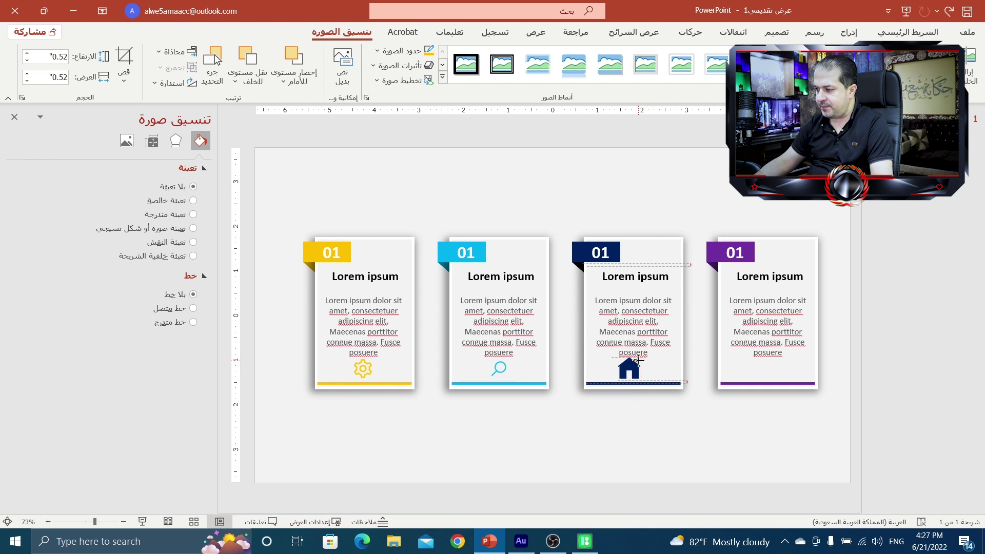
{"action": "scroll", "coordinate": [641, 375], "scroll_direction": "up", "scroll_amount": 10, "text": "ctrl"}
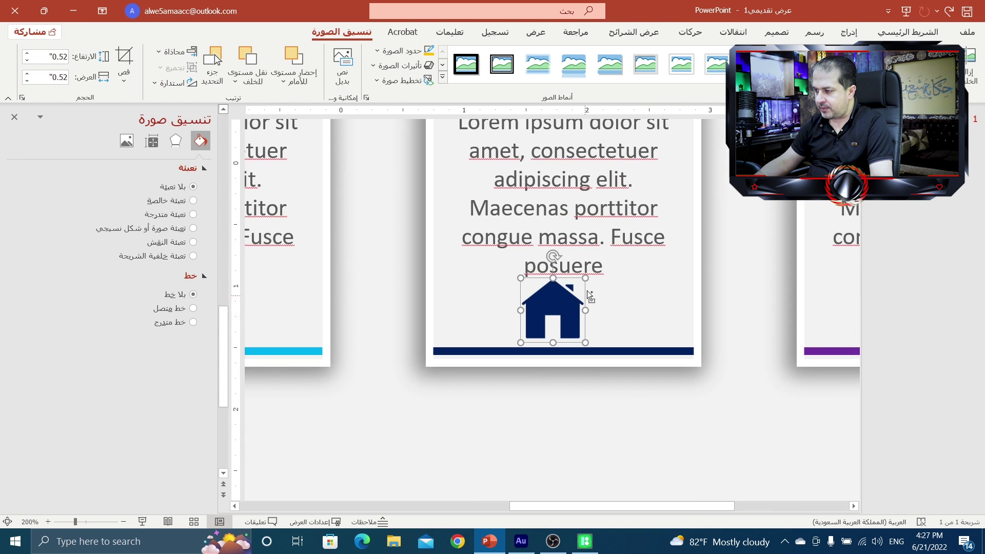
{"action": "left_click_drag", "start_coordinate": [584, 278], "coordinate": [561, 312]}
{"action": "scroll", "coordinate": [552, 377], "scroll_direction": "down", "scroll_amount": 5, "text": "ctrl"}
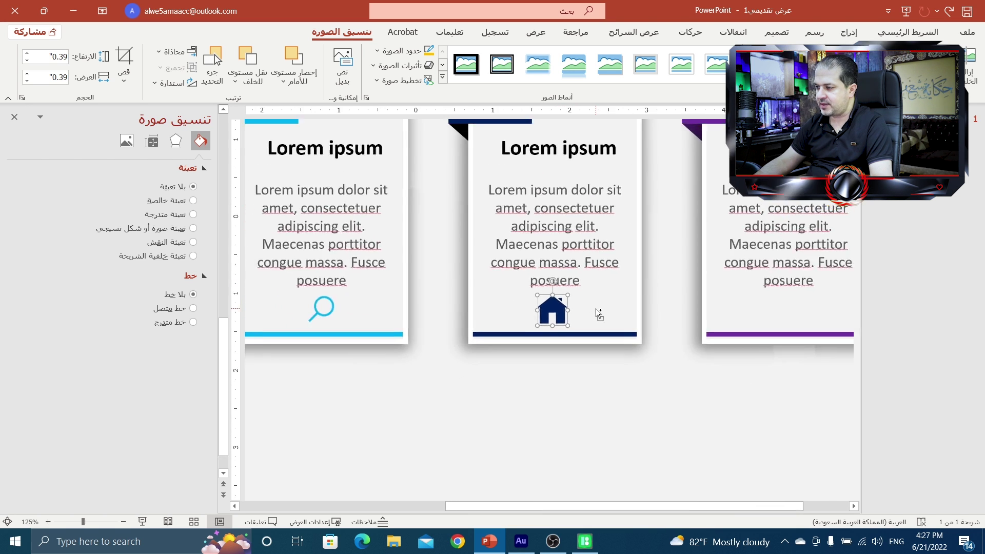
Read the purple banner's 7030A0 hex code in More Colors, then cancel.
{"action": "left_click", "coordinate": [673, 171]}
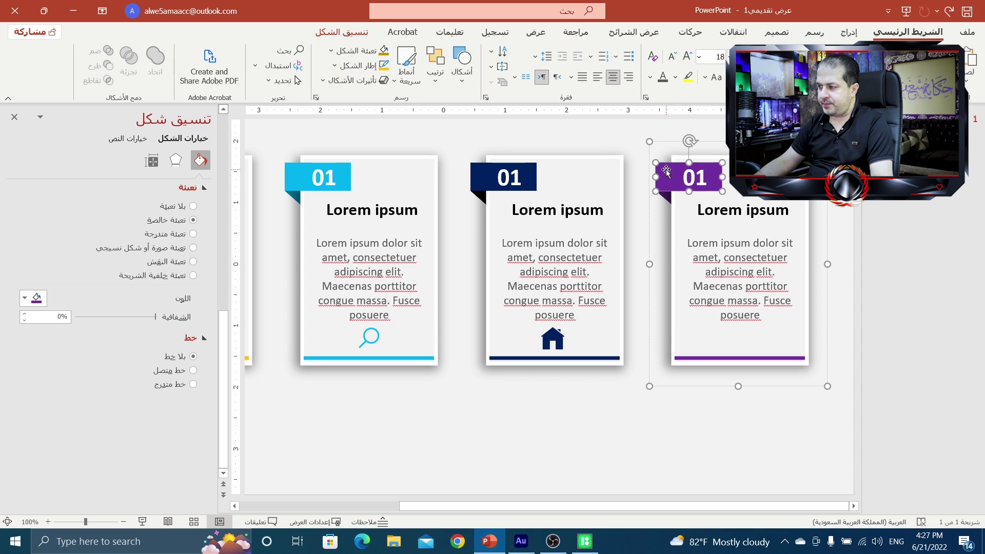
{"action": "left_click", "coordinate": [31, 298]}
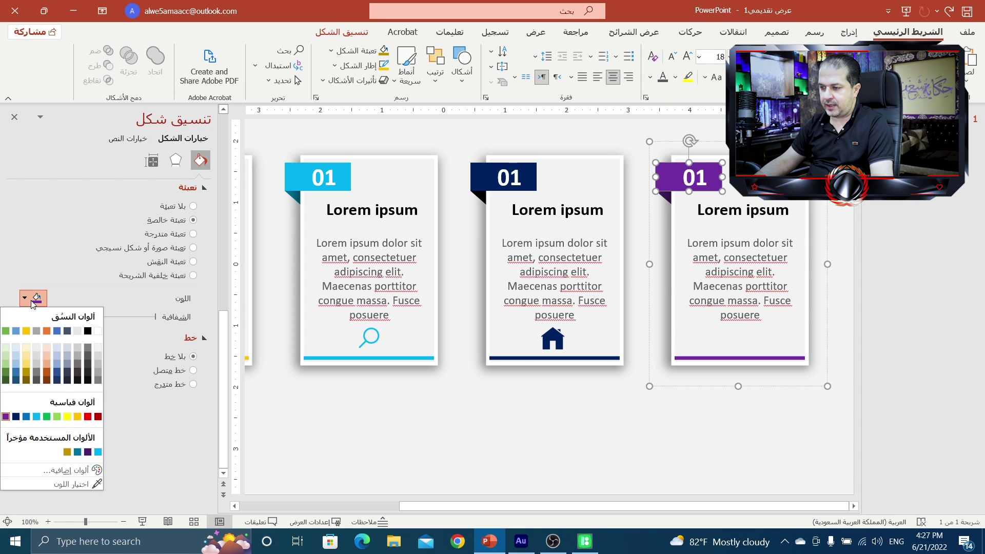
{"action": "left_click", "coordinate": [77, 474]}
{"action": "double_click", "coordinate": [510, 342]}
{"action": "key", "text": "ctrl+c"}
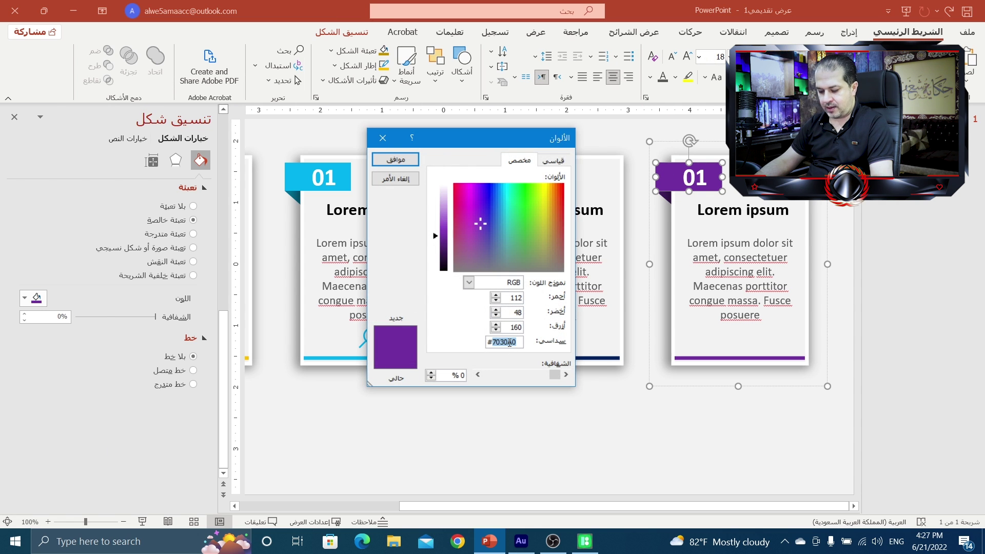
{"action": "left_click", "coordinate": [395, 178]}
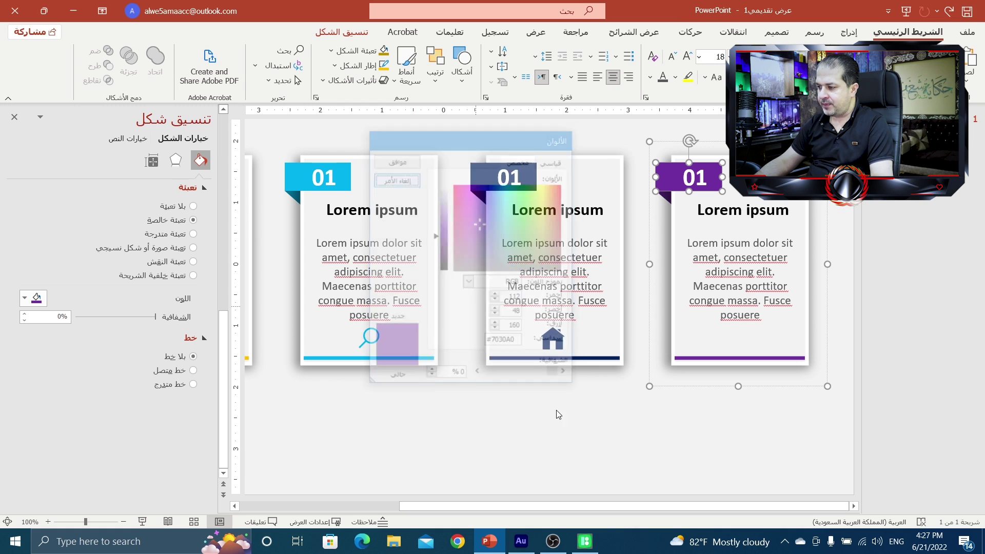
Set Pichon's icon colour to 7030A0 and drag the purple User Groups icon onto the slide.
{"action": "left_click", "coordinate": [585, 541]}
{"action": "left_click", "coordinate": [882, 222]}
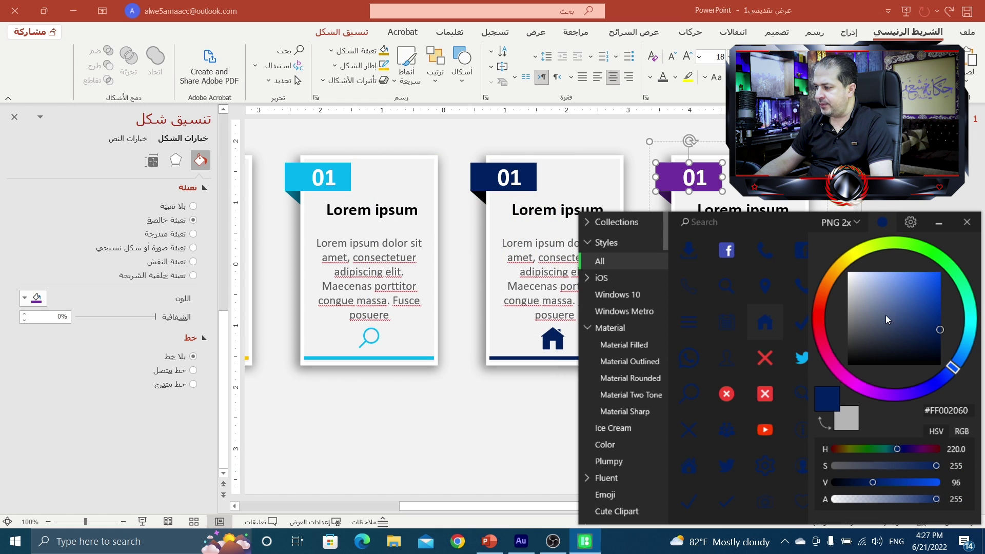
{"action": "key", "text": "ctrl+v"}
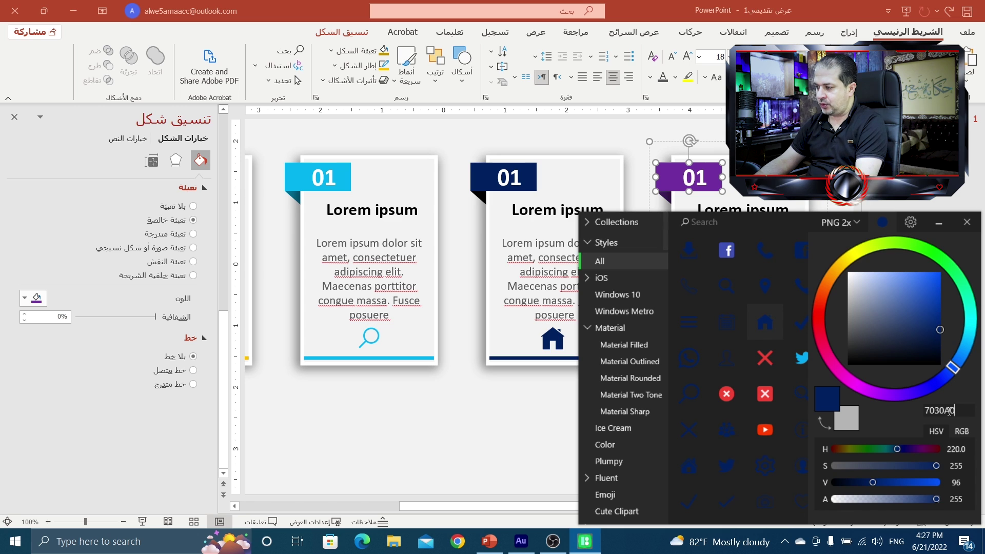
{"action": "key", "text": "Return"}
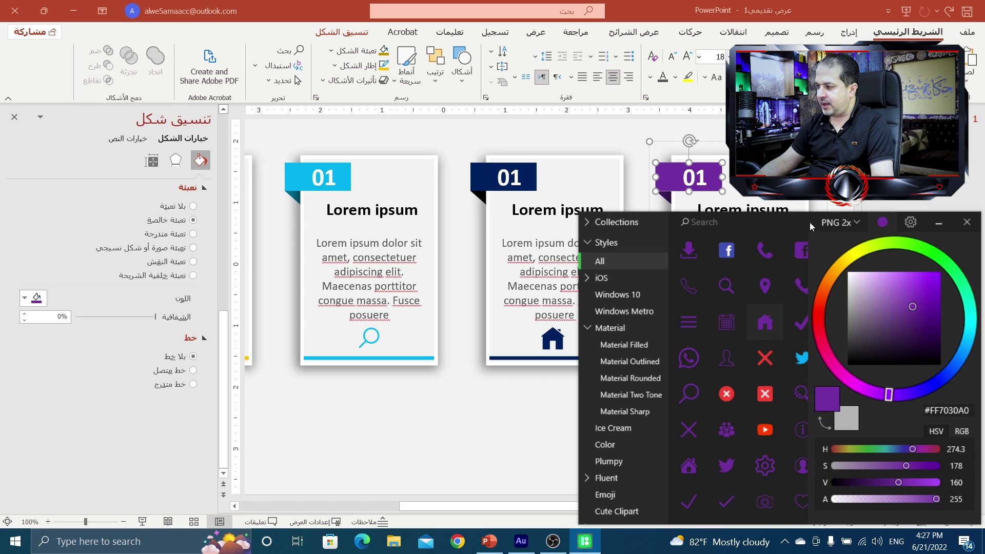
{"action": "left_click", "coordinate": [782, 245]}
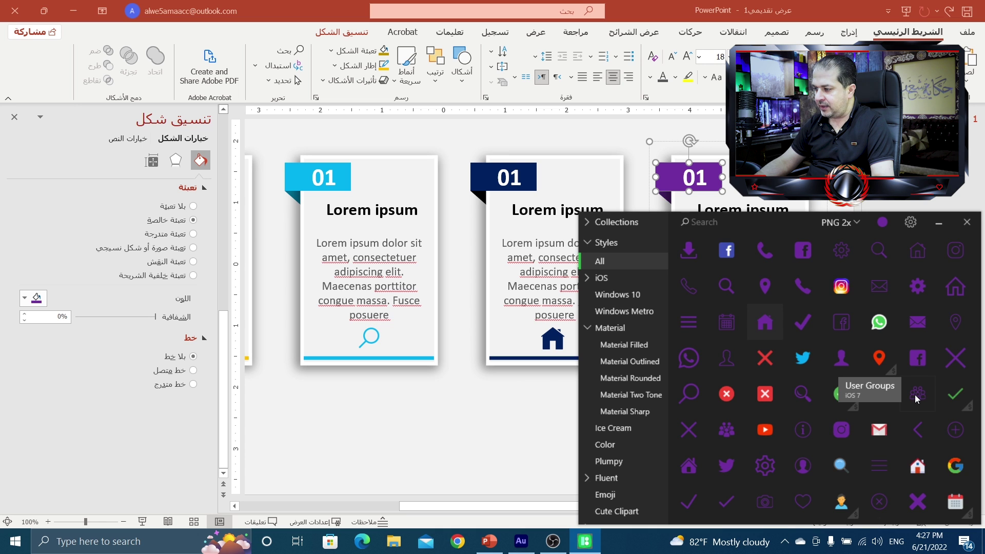
{"action": "left_click_drag", "start_coordinate": [916, 395], "coordinate": [506, 428]}
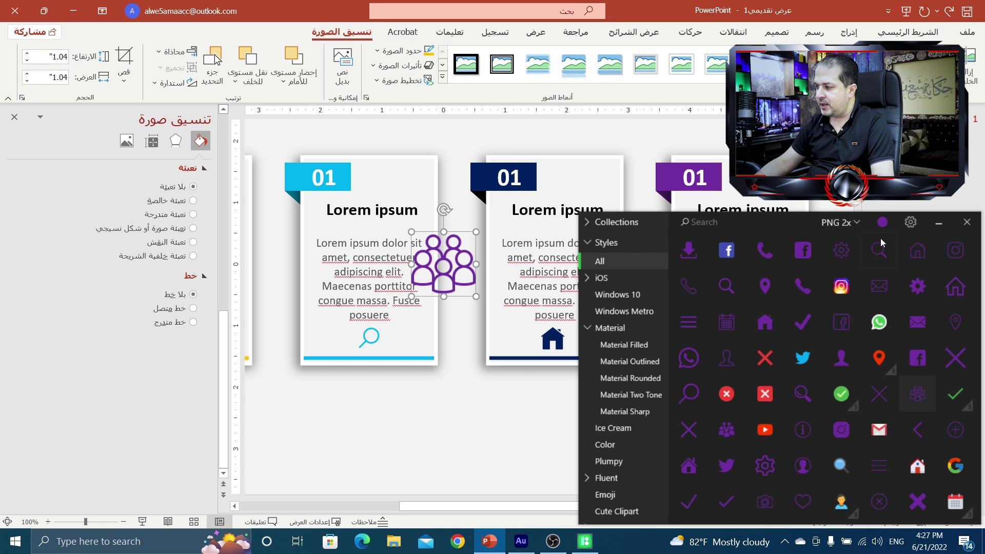
Resize the purple people icon to 0.39" and move it to the fourth card's bottom.
{"action": "left_click", "coordinate": [938, 222]}
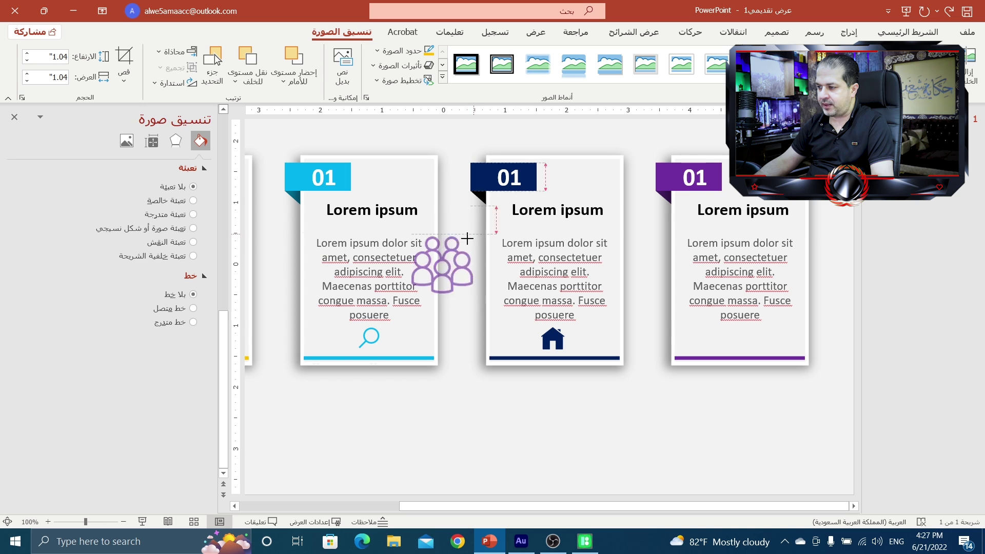
{"action": "mouse_move", "coordinate": [475, 233]}
{"action": "left_mouse_down"}
{"action": "mouse_move", "coordinate": [444, 265]}
{"action": "mouse_move", "coordinate": [695, 333]}
{"action": "mouse_move", "coordinate": [742, 333]}
{"action": "left_mouse_up"}
{"action": "scroll", "coordinate": [760, 343], "scroll_direction": "up", "scroll_amount": 2}
{"action": "scroll", "coordinate": [760, 343], "scroll_direction": "up", "scroll_amount": 5}
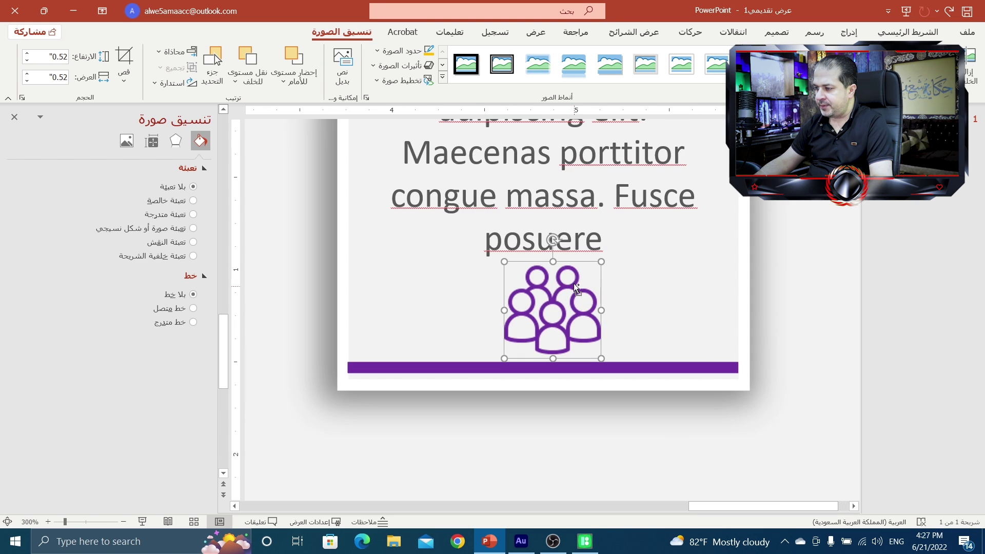
{"action": "left_click_drag", "start_coordinate": [594, 271], "coordinate": [576, 271]}
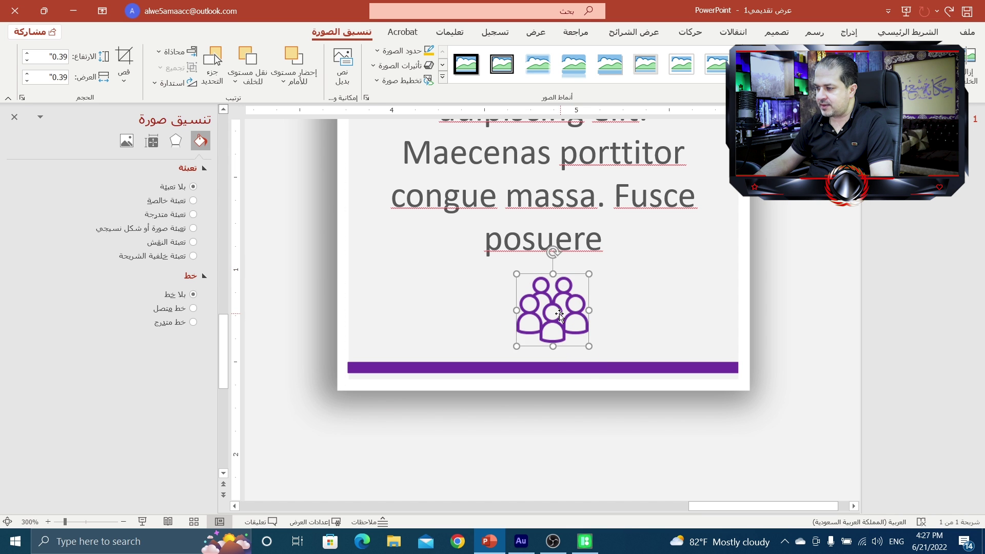
{"action": "left_click_drag", "start_coordinate": [597, 359], "coordinate": [564, 334]}
{"action": "scroll", "coordinate": [577, 339], "scroll_direction": "down", "scroll_amount": 5}
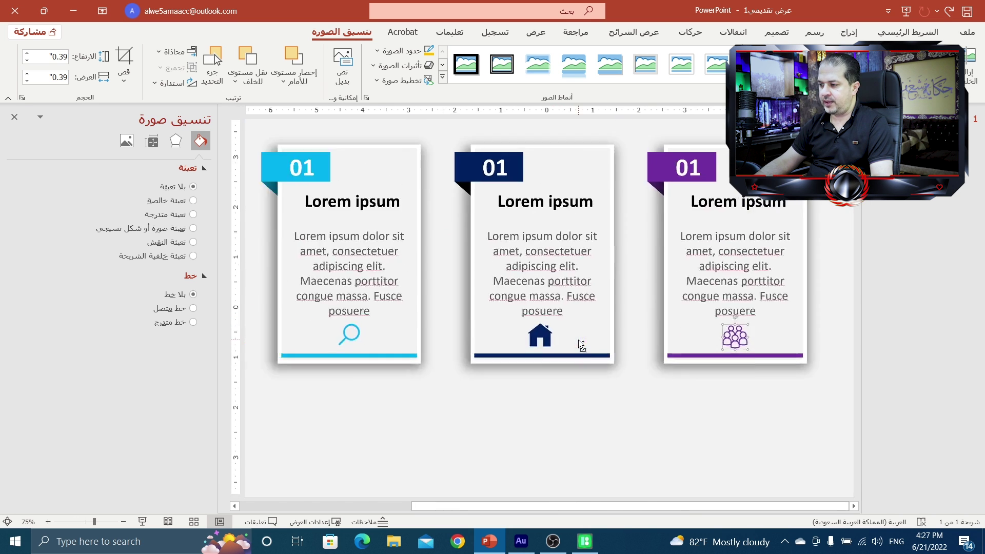
{"action": "scroll", "coordinate": [577, 340], "scroll_direction": "down", "scroll_amount": 1}
{"action": "left_click", "coordinate": [424, 222]}
{"action": "left_click_drag", "start_coordinate": [429, 205], "coordinate": [571, 456]}
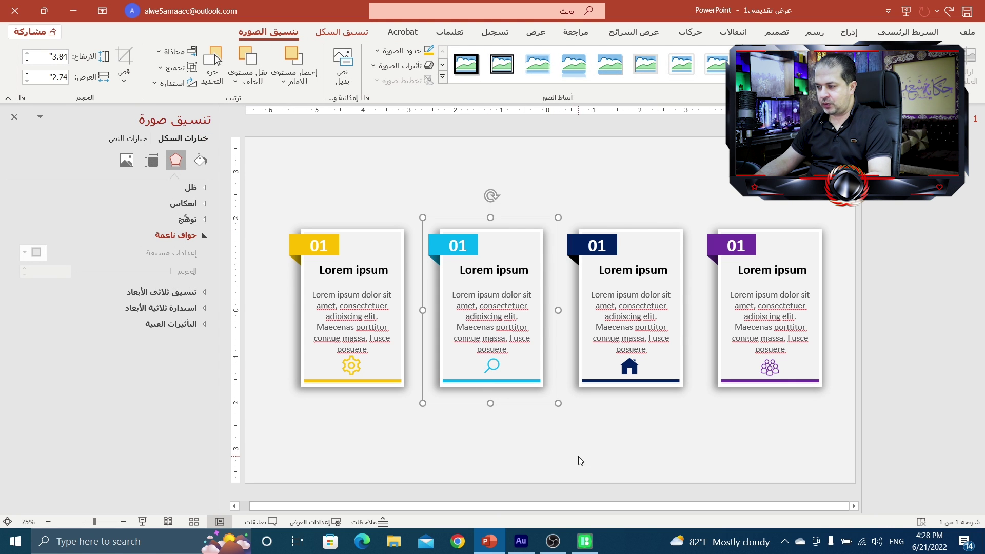
Select all four cards and open the Reflection presets list in the Format Picture pane.
{"action": "left_click", "coordinate": [575, 460]}
{"action": "left_click_drag", "start_coordinate": [540, 181], "coordinate": [734, 459]}
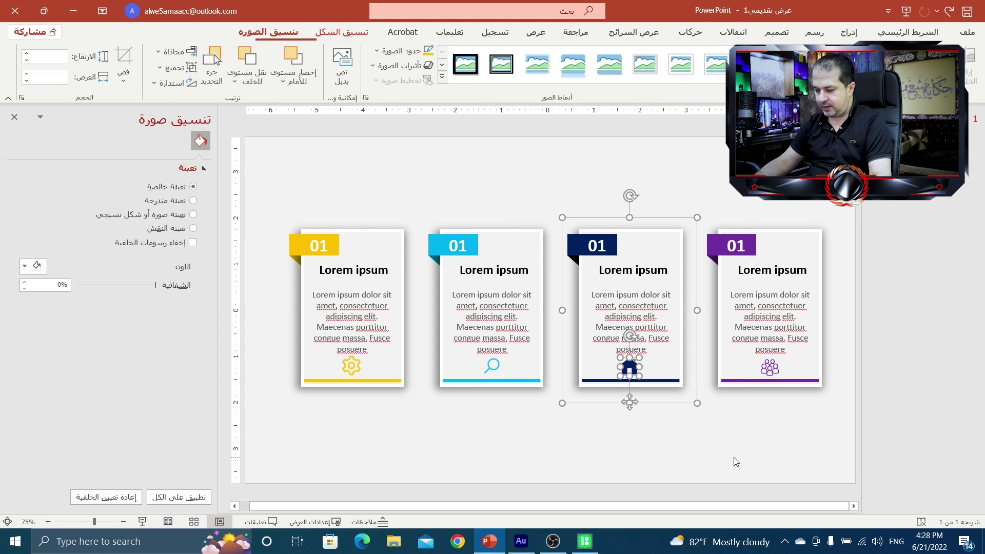
{"action": "left_click_drag", "start_coordinate": [677, 179], "coordinate": [878, 454]}
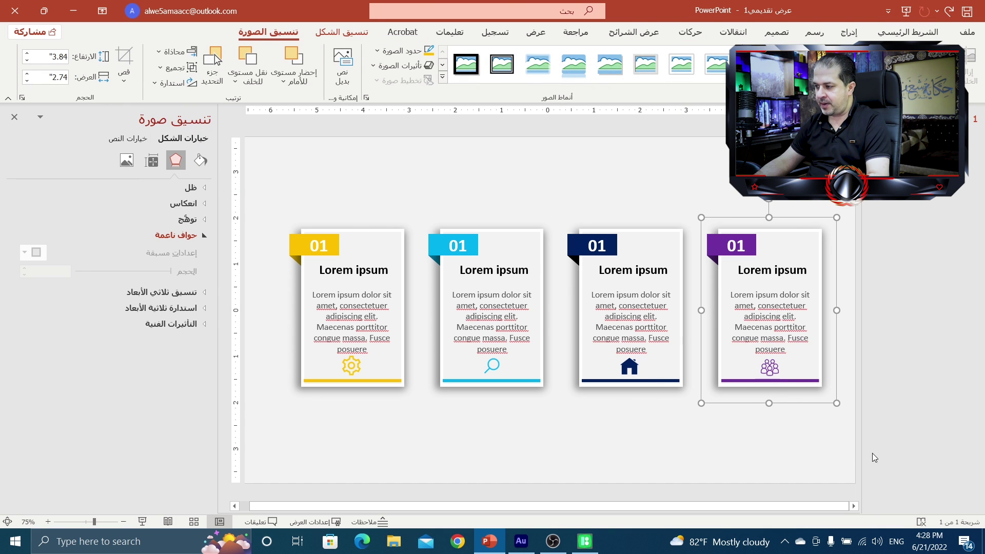
{"action": "left_click", "coordinate": [510, 379], "text": "shift"}
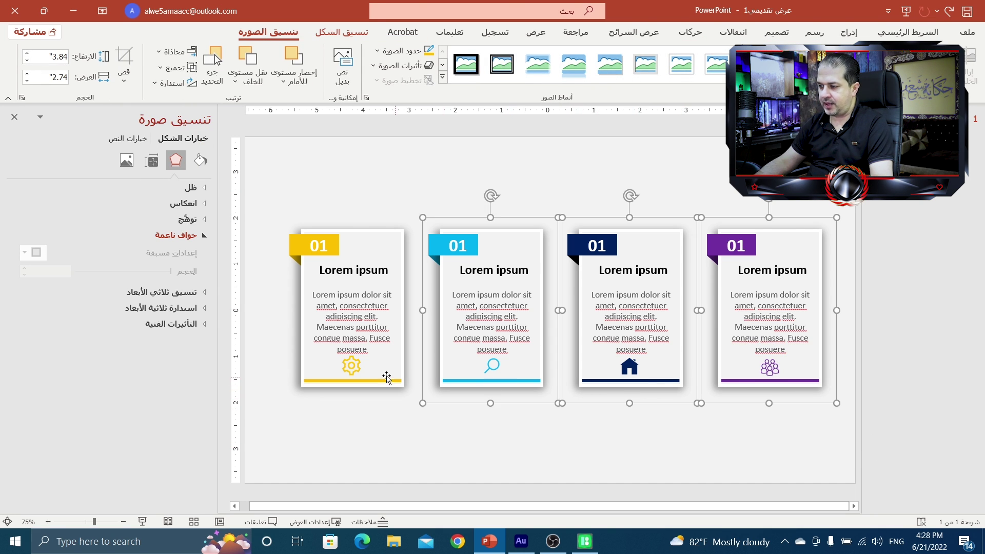
{"action": "left_click", "coordinate": [384, 378], "text": "shift"}
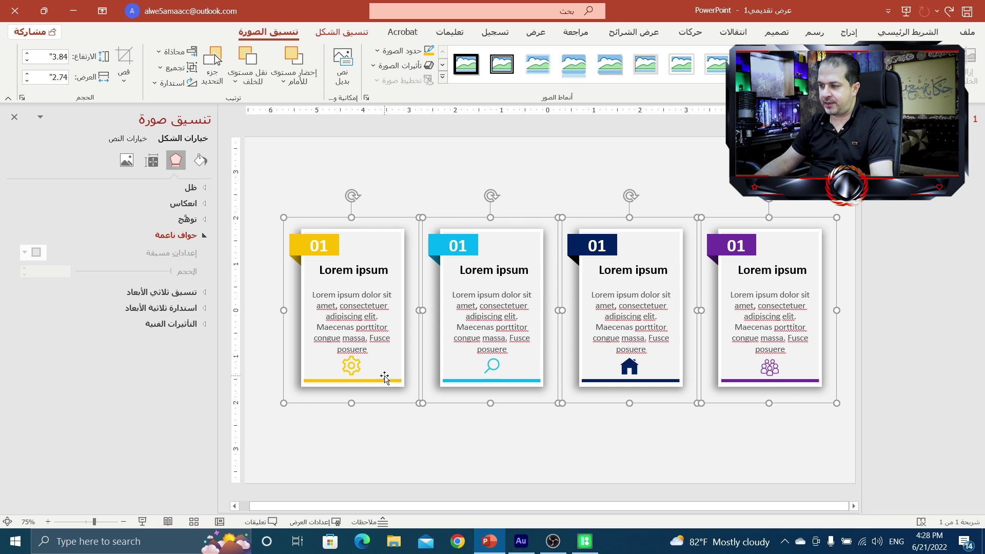
{"action": "left_click", "coordinate": [201, 205]}
{"action": "left_click", "coordinate": [36, 221]}
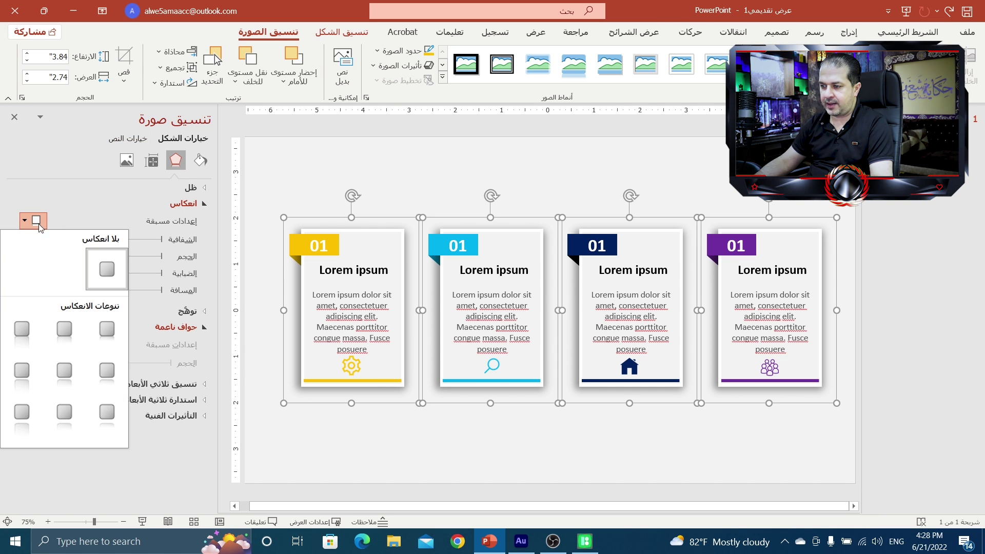
Apply a reflection variation set to 23% transparency, 38% size, 12 pt blur and 8 pt distance.
{"action": "left_click", "coordinate": [120, 339]}
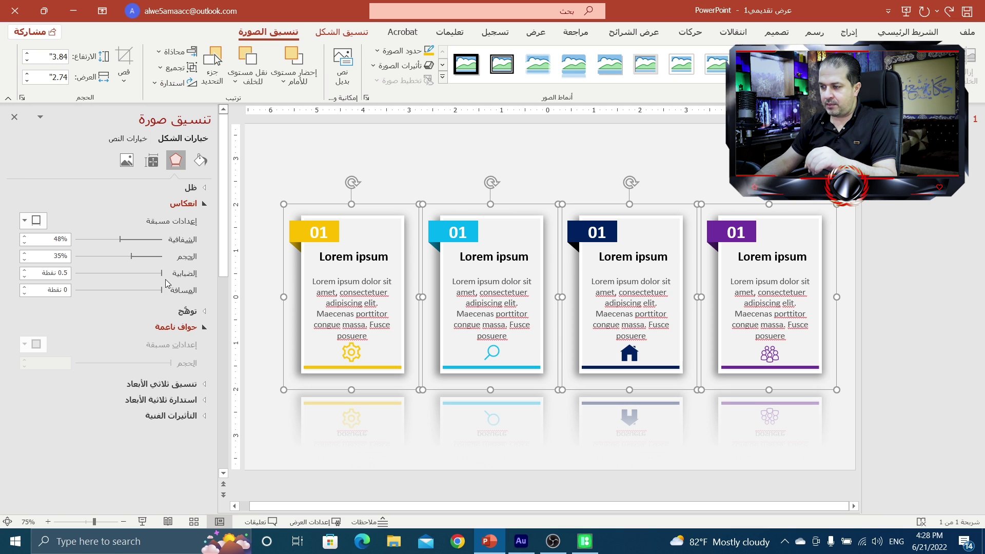
{"action": "left_click_drag", "start_coordinate": [161, 273], "coordinate": [152, 276]}
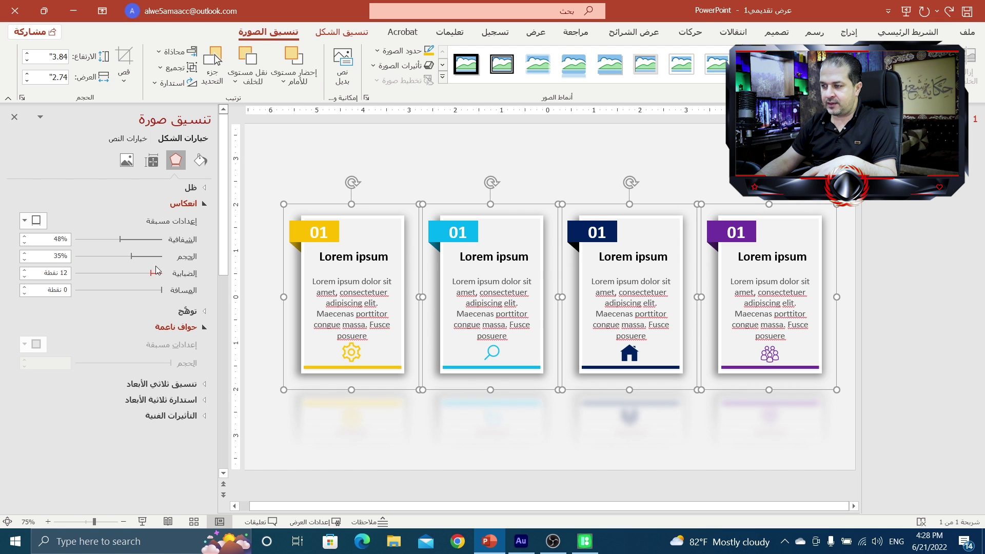
{"action": "left_click_drag", "start_coordinate": [137, 258], "coordinate": [133, 254]}
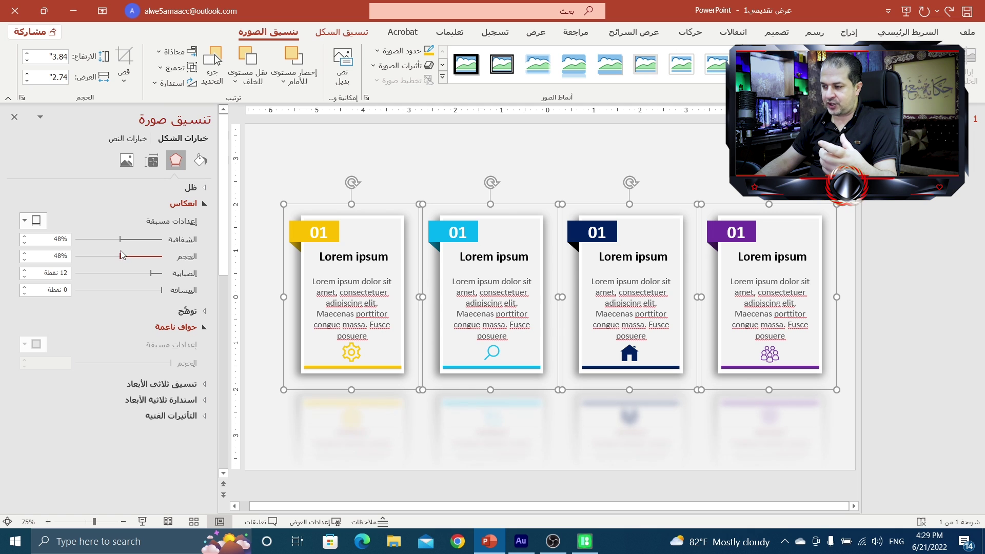
{"action": "left_click_drag", "start_coordinate": [133, 254], "coordinate": [138, 254]}
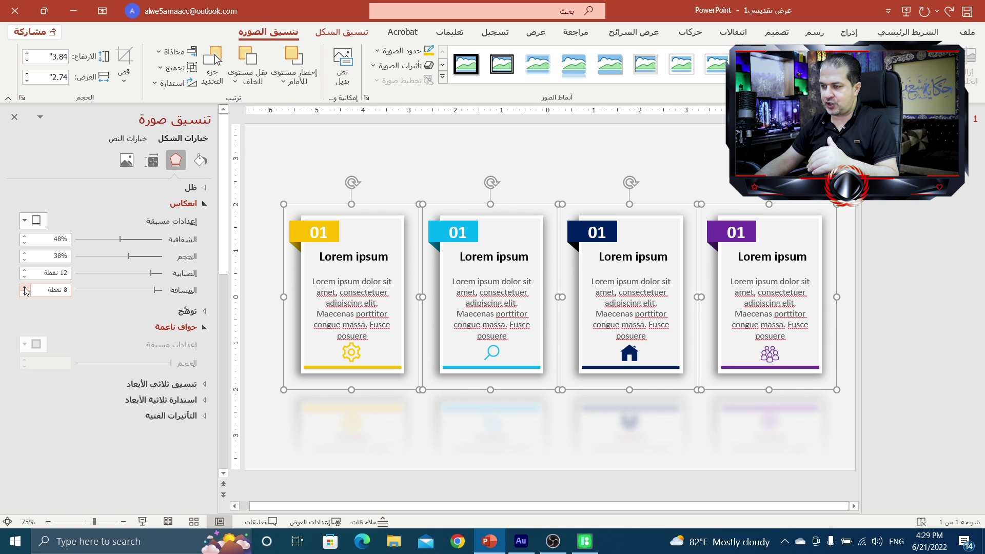
{"action": "left_click_drag", "start_coordinate": [120, 239], "coordinate": [142, 243]}
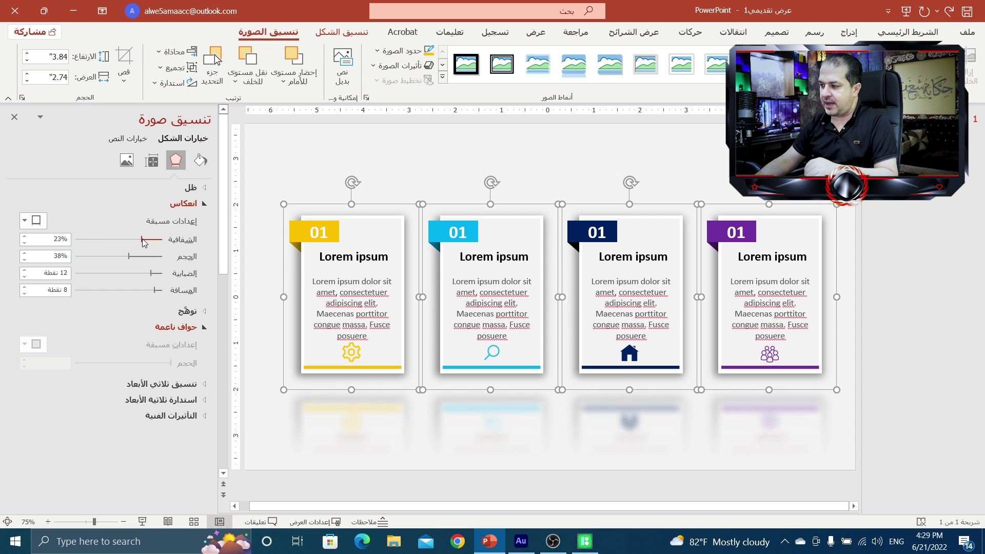
{"action": "left_click", "coordinate": [324, 165]}
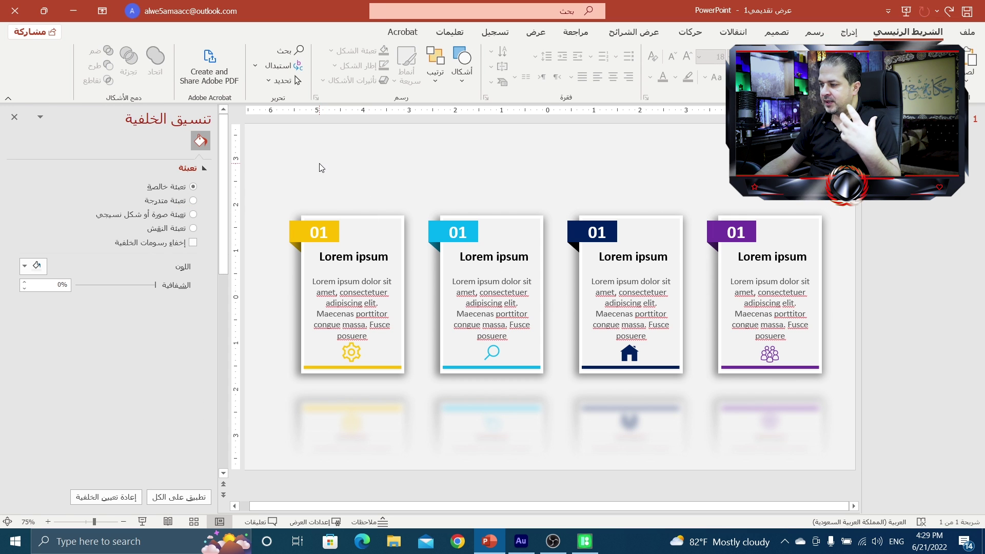
Close the background pane and insert a WordArt box at the top of the slide.
{"action": "left_click", "coordinate": [13, 118]}
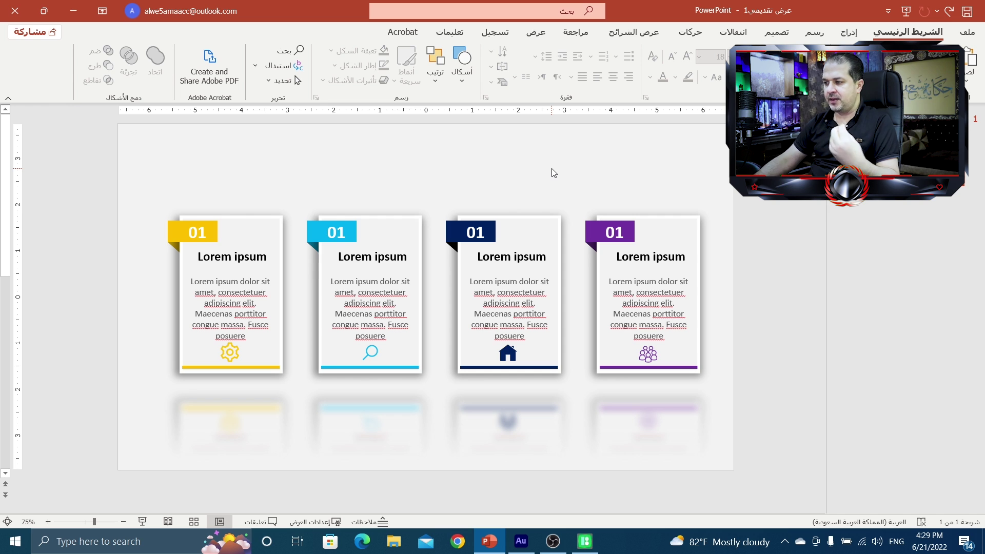
{"action": "left_click", "coordinate": [852, 29]}
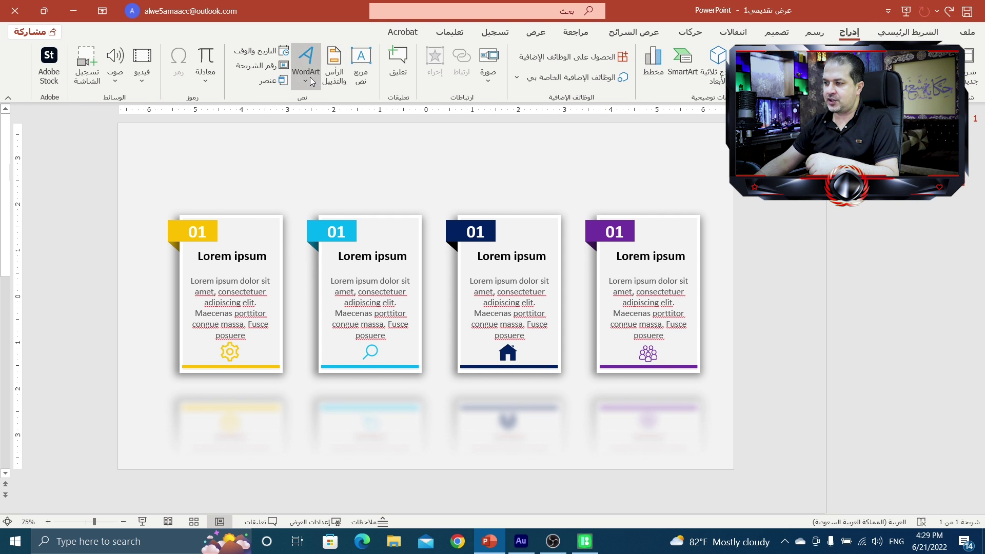
{"action": "left_click", "coordinate": [310, 77]}
{"action": "left_click", "coordinate": [189, 220]}
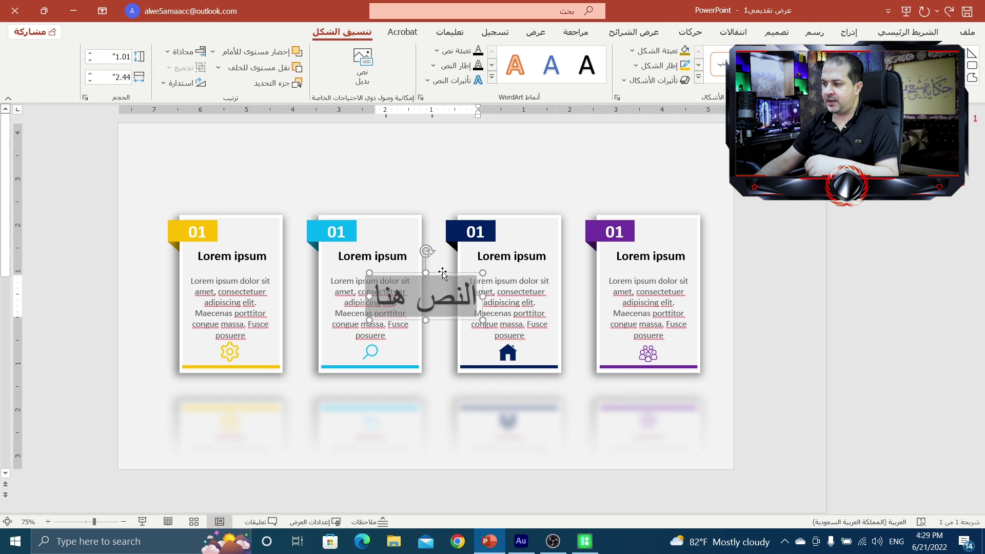
{"action": "left_click_drag", "start_coordinate": [442, 273], "coordinate": [462, 135]}
Replace the WordArt placeholder with the title 'تصميم انفوجرافيك في بوربوينت للمبتدئين'.
{"action": "double_click", "coordinate": [460, 153]}
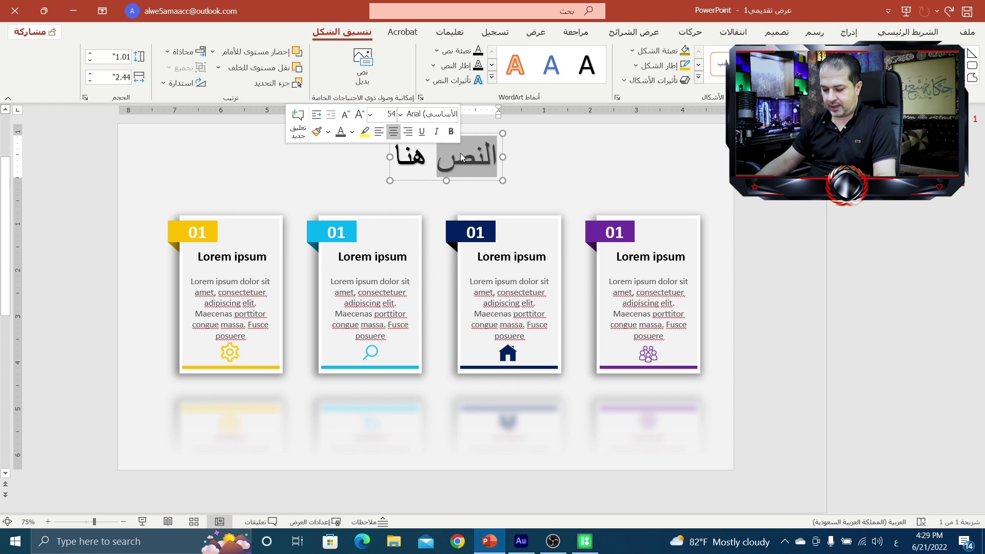
{"action": "key", "text": "ctrl+a"}
{"action": "type", "text": "ت"}
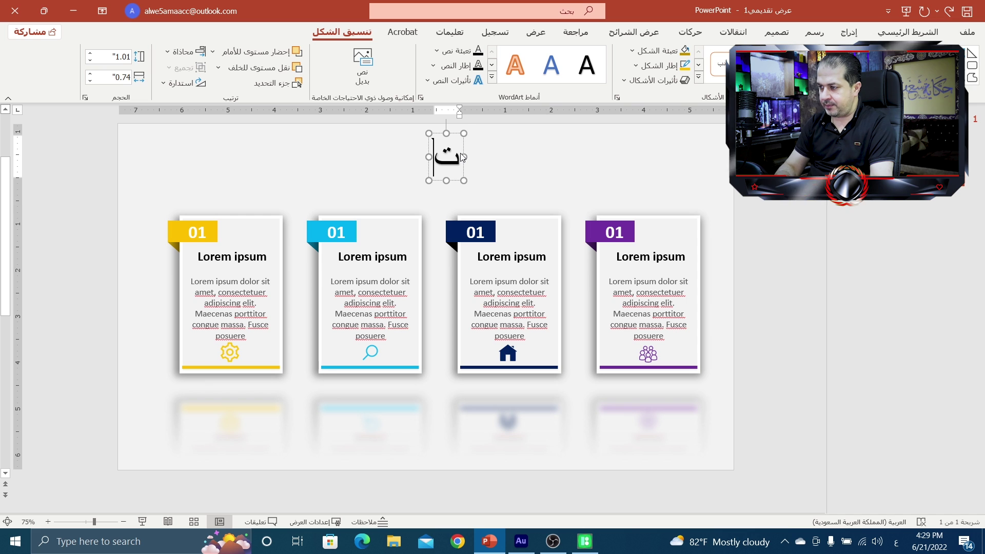
{"action": "type", "text": "صميم"}
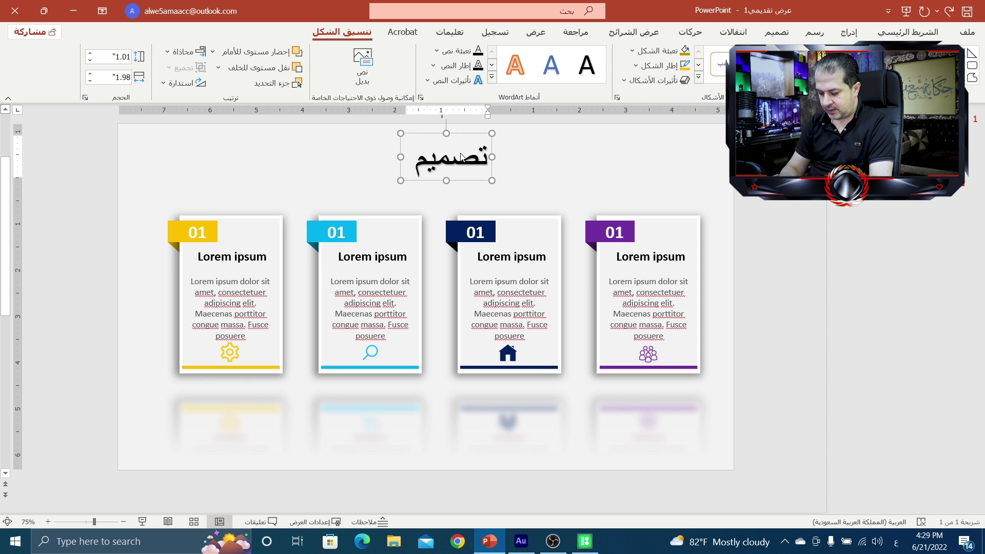
{"action": "type", "text": " انفو"}
{"action": "key", "text": "BackSpace"}
{"action": "type", "text": "فو"}
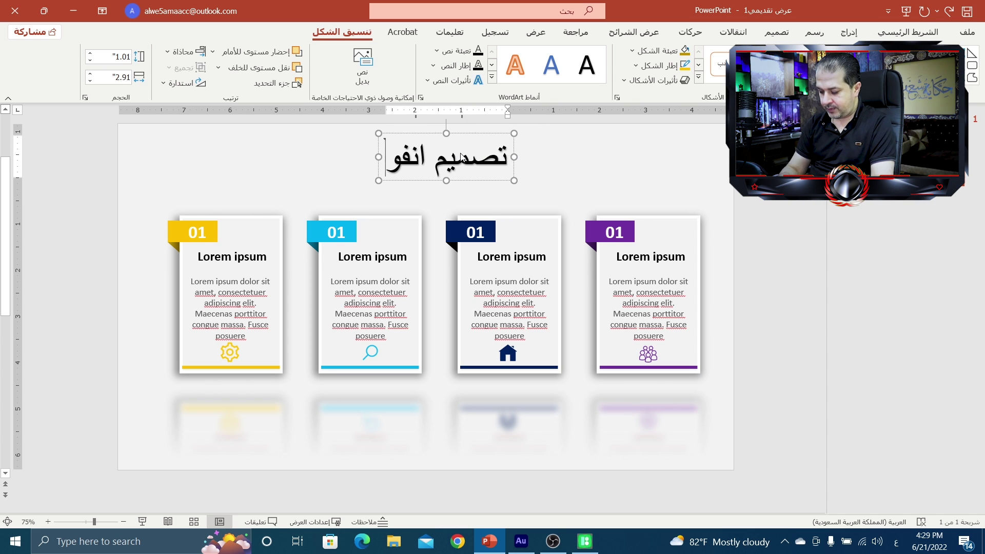
{"action": "type", "text": "جرافيك"}
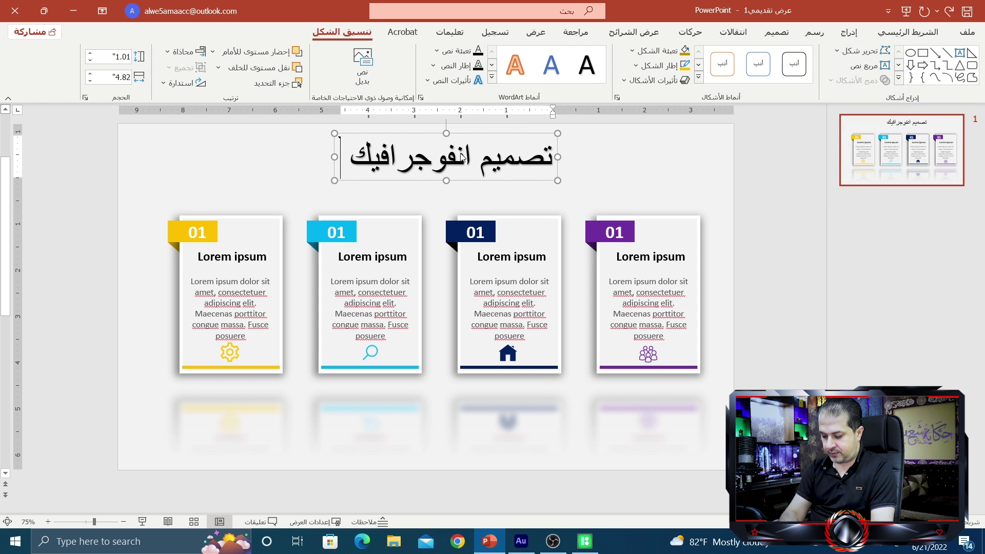
{"action": "type", "text": " في بوربوينت"}
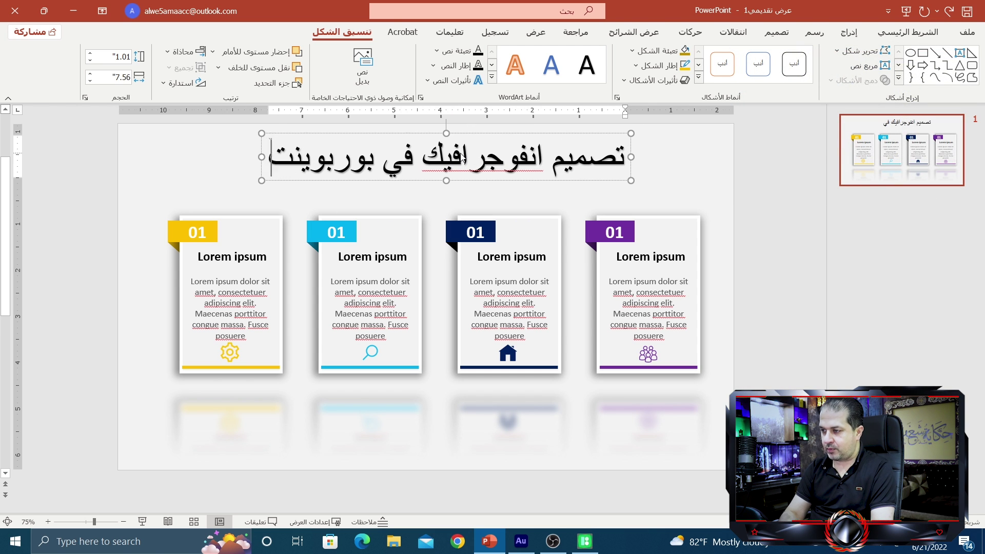
{"action": "type", "text": " للمبت"}
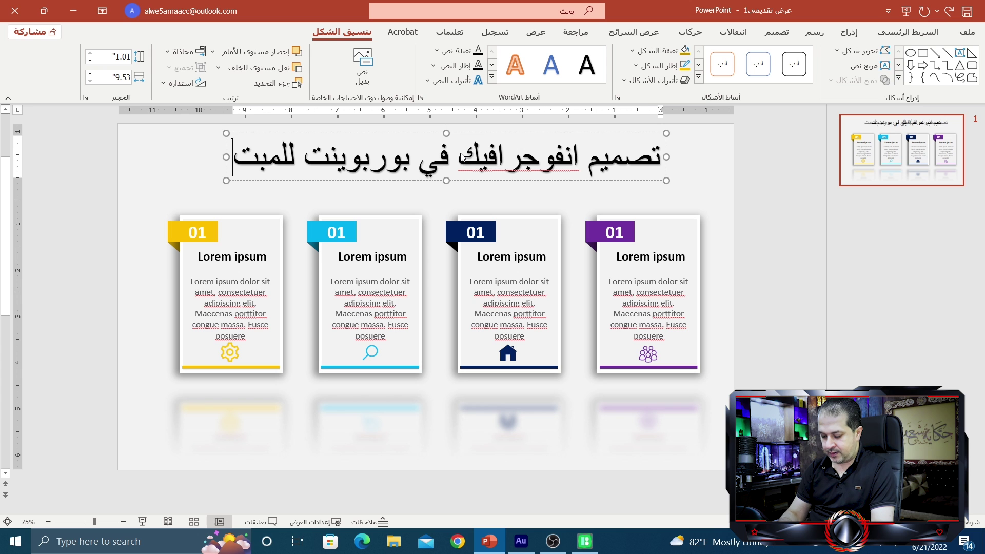
{"action": "type", "text": "دئين"}
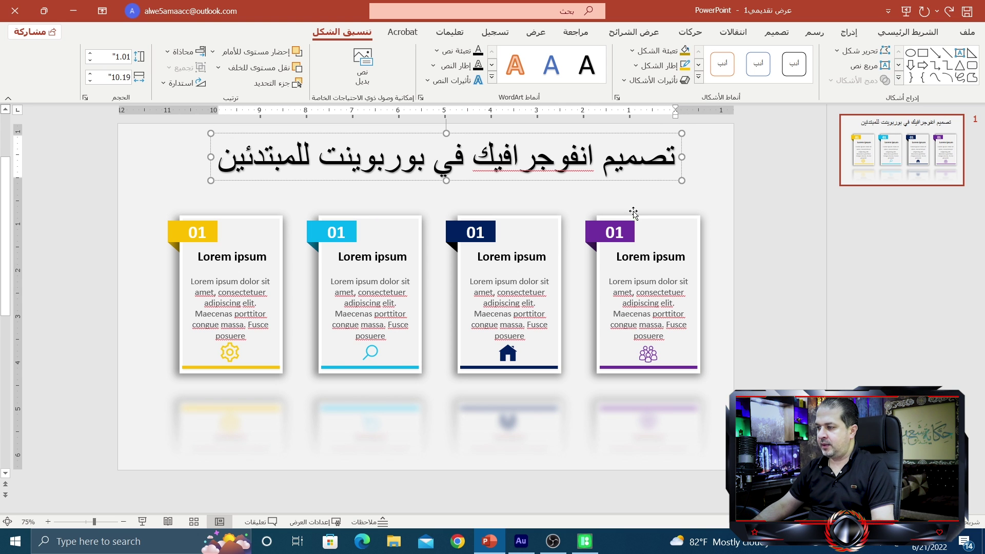
{"action": "left_click", "coordinate": [638, 181]}
Format the title in GE SS Two Bold at 36 pt and nudge it slightly lower above the cards.
{"action": "left_click", "coordinate": [907, 32]}
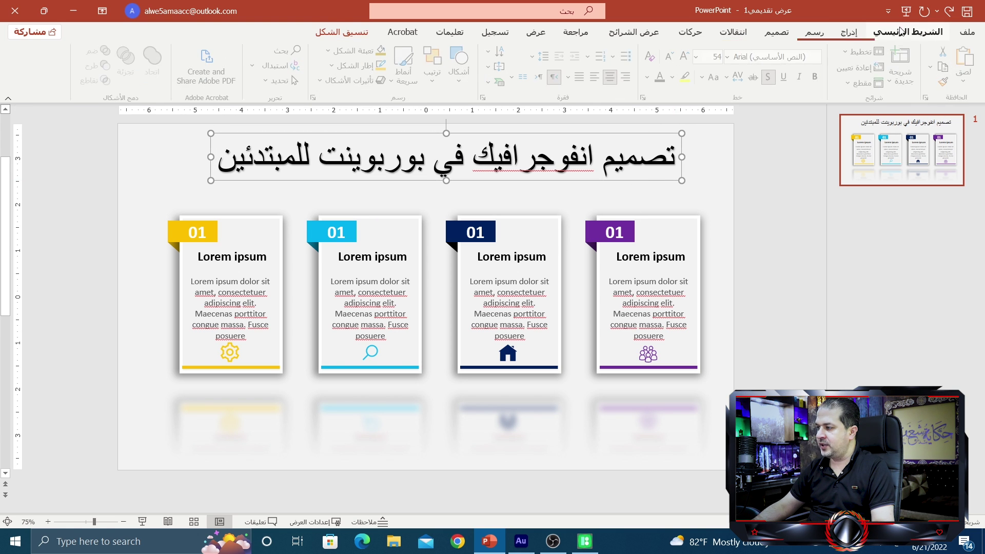
{"action": "left_click", "coordinate": [779, 60]}
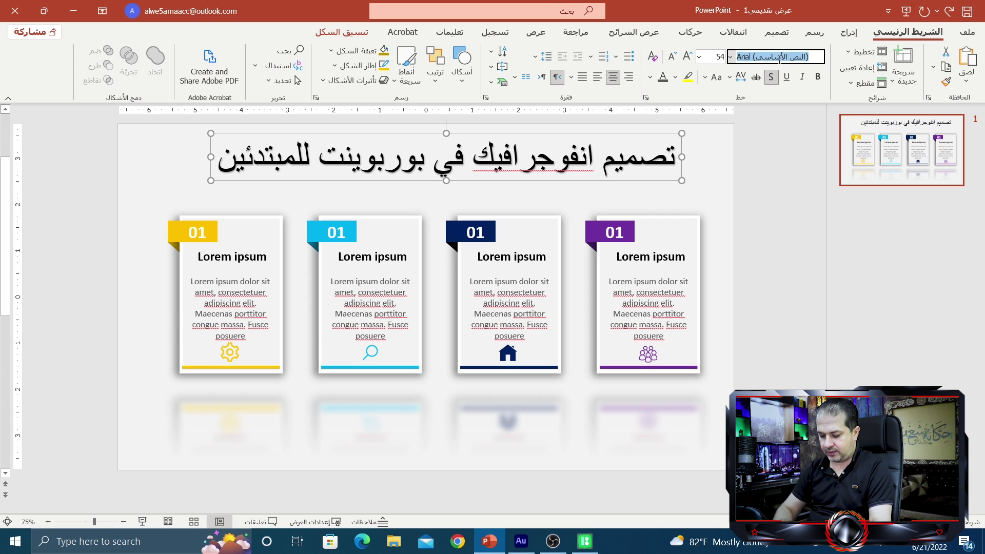
{"action": "type", "text": "GE"}
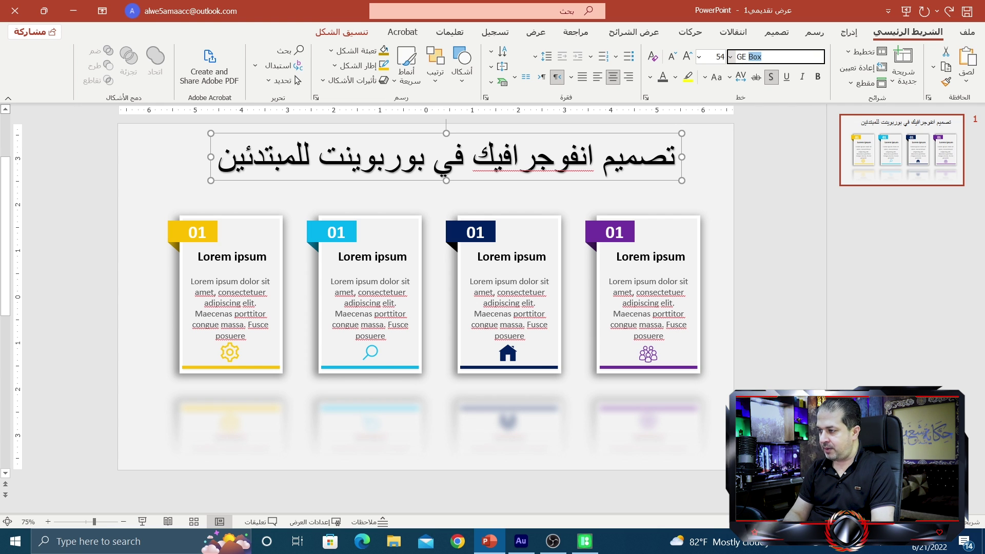
{"action": "type", "text": " SS Two Bold"}
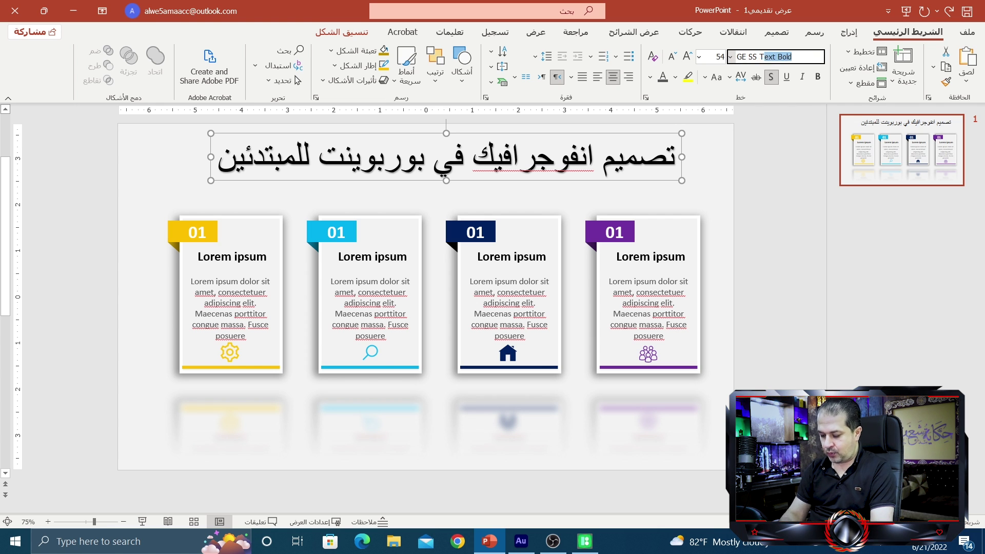
{"action": "key", "text": "Return"}
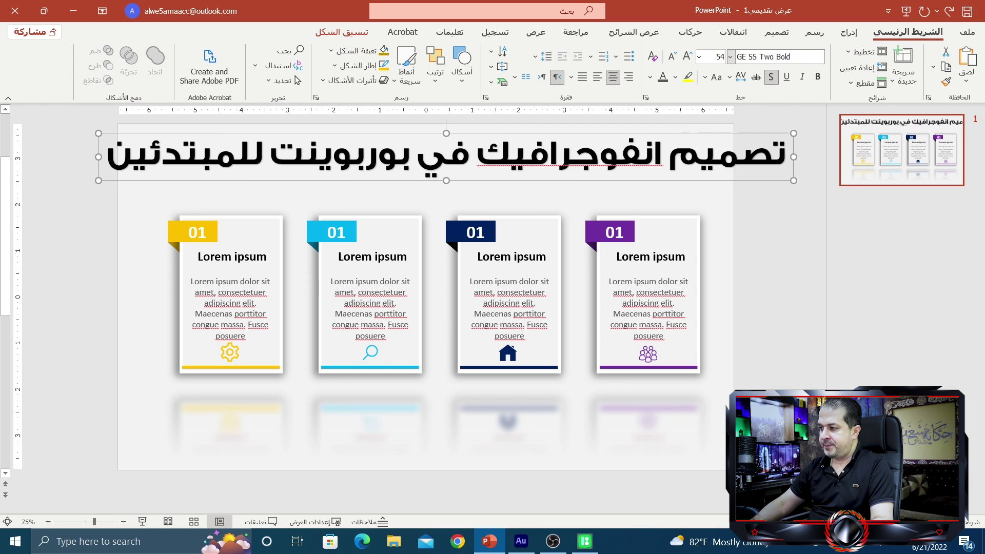
{"action": "left_click", "coordinate": [676, 63]}
{"action": "left_click", "coordinate": [676, 62]}
{"action": "left_click", "coordinate": [676, 63]}
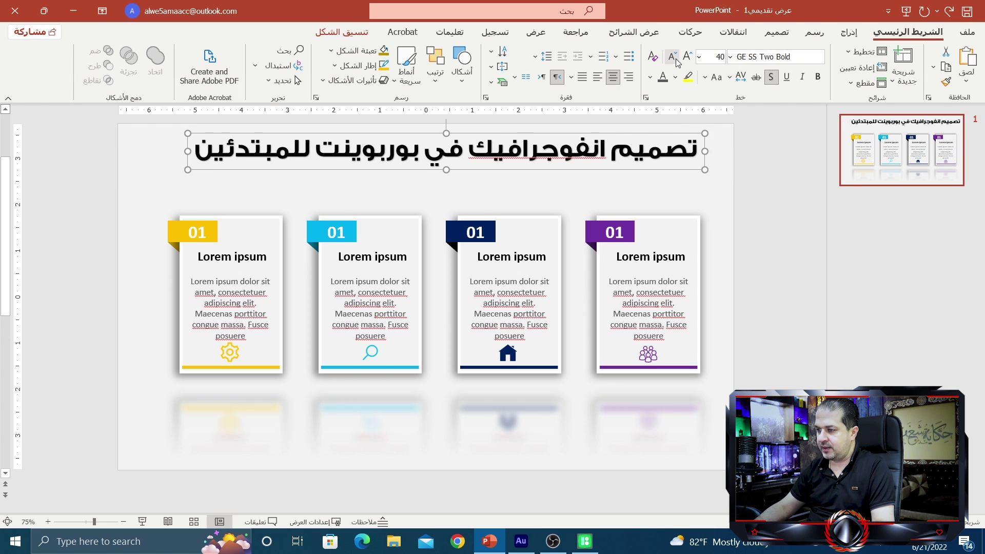
{"action": "left_click", "coordinate": [676, 63]}
{"action": "left_click_drag", "start_coordinate": [507, 167], "coordinate": [506, 183]}
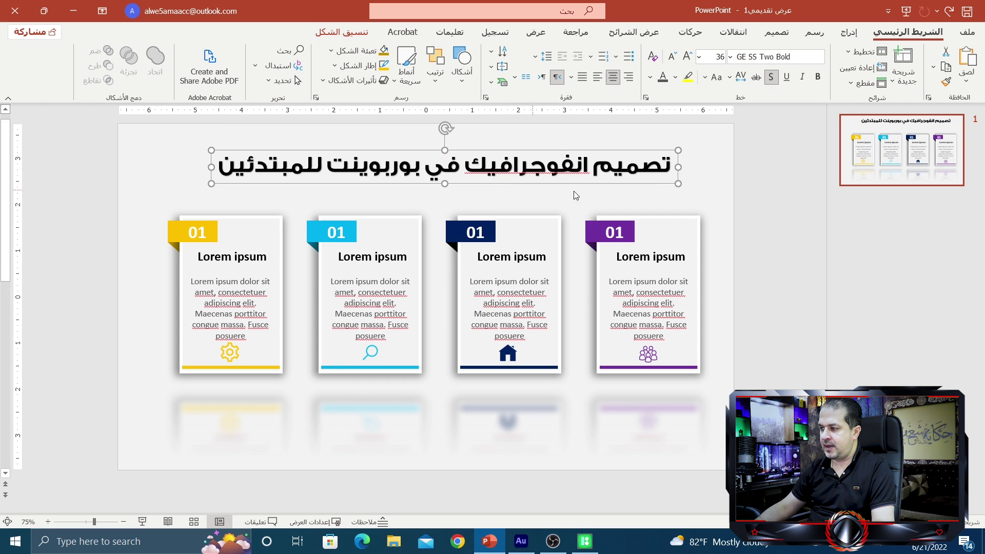
{"action": "left_click", "coordinate": [705, 176]}
Start the slide show to view the finished infographic full screen.
{"action": "left_click", "coordinate": [142, 522]}
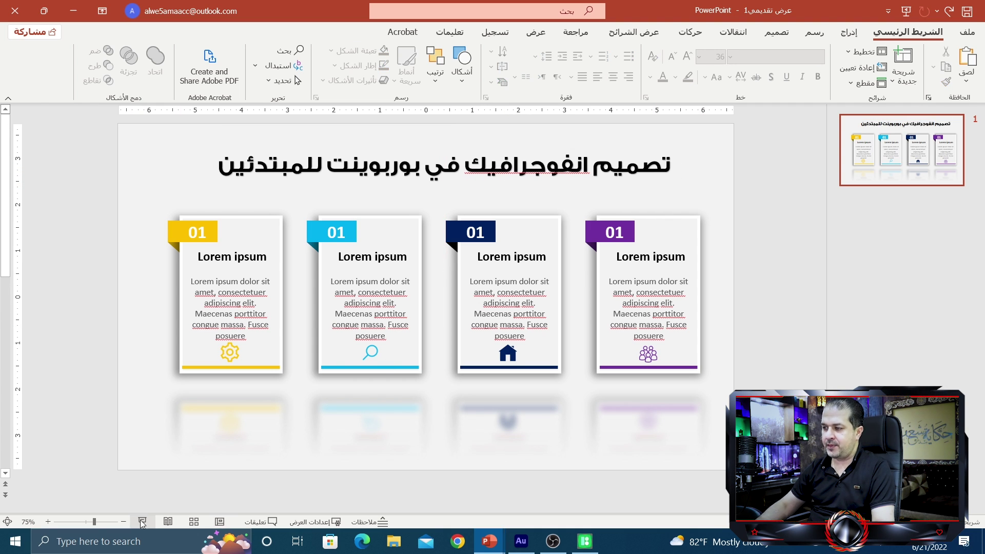